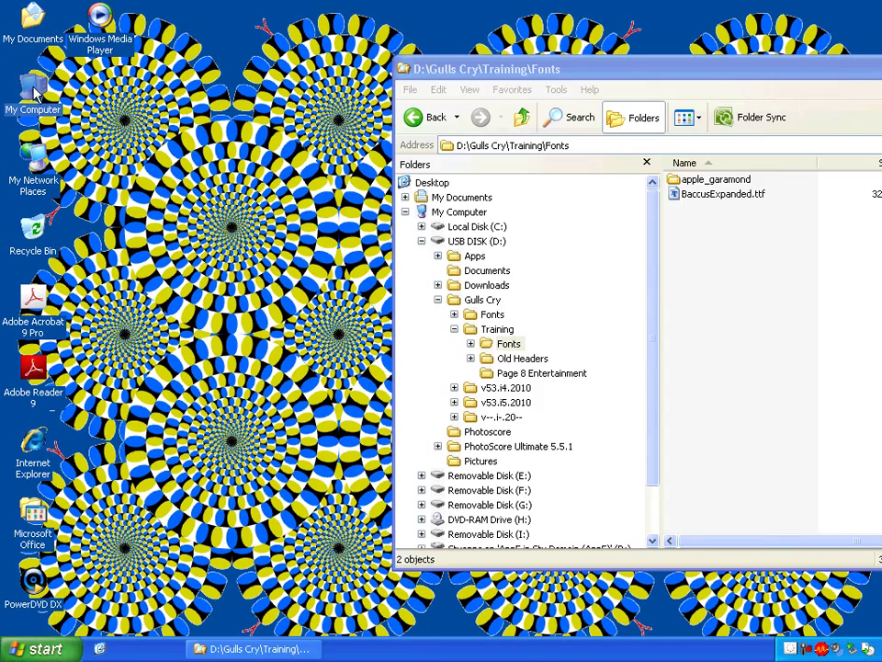
Open the C:\WINDOWS\Fonts folder in a second window beside the training fonts folder
{"action": "double_click", "coordinate": [29, 86]}
{"action": "mouse_move", "coordinate": [331, 70]}
{"action": "left_mouse_down"}
{"action": "mouse_move", "coordinate": [501, 71]}
{"action": "mouse_move", "coordinate": [331, 72]}
{"action": "left_mouse_up"}
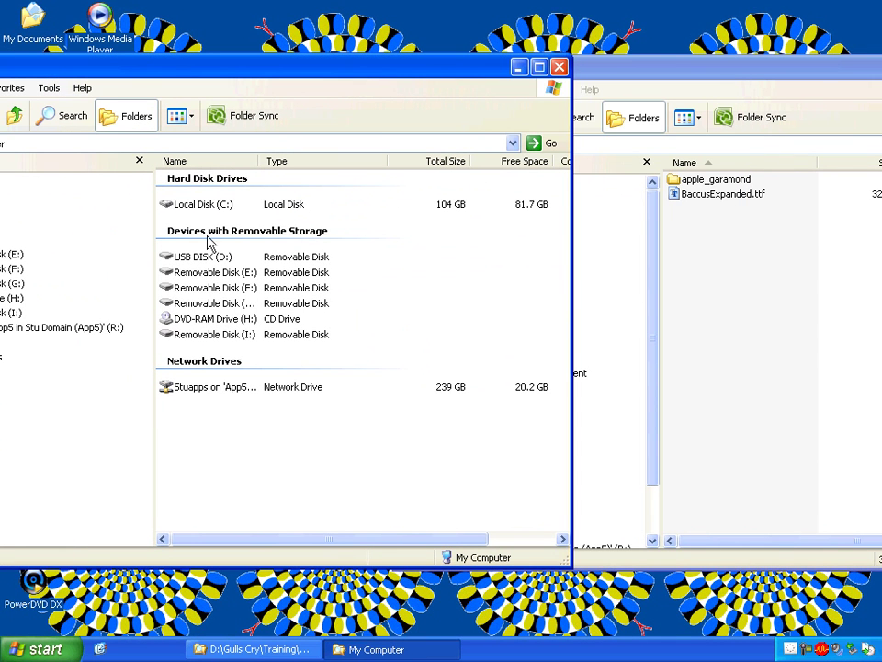
{"action": "left_click", "coordinate": [220, 208]}
{"action": "double_click", "coordinate": [221, 206]}
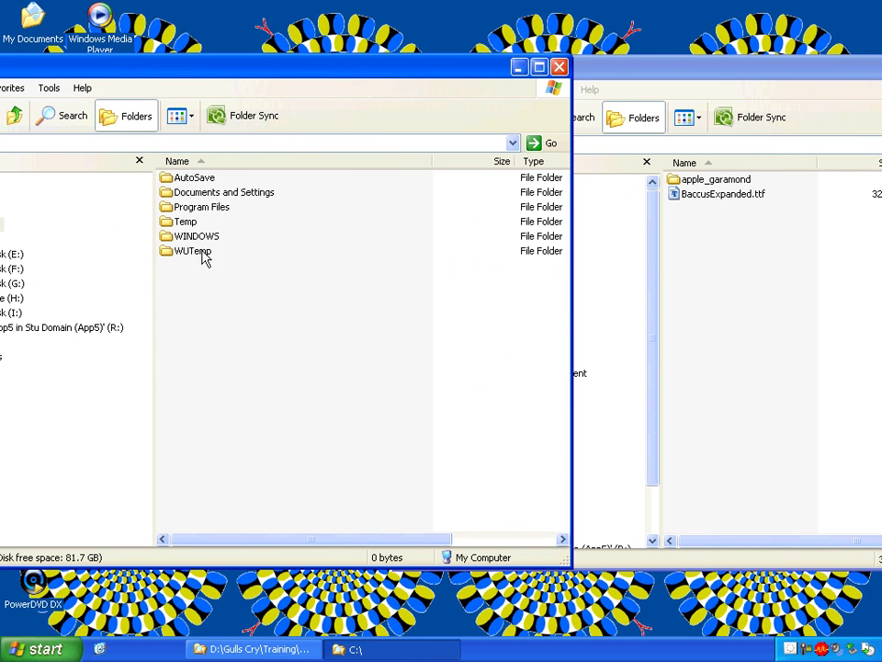
{"action": "double_click", "coordinate": [196, 237]}
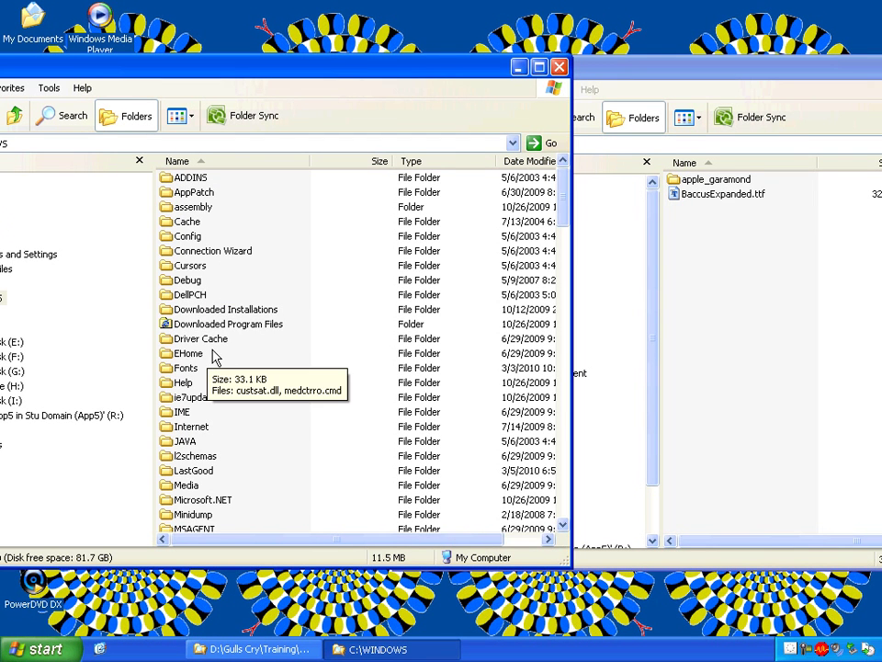
{"action": "double_click", "coordinate": [184, 367]}
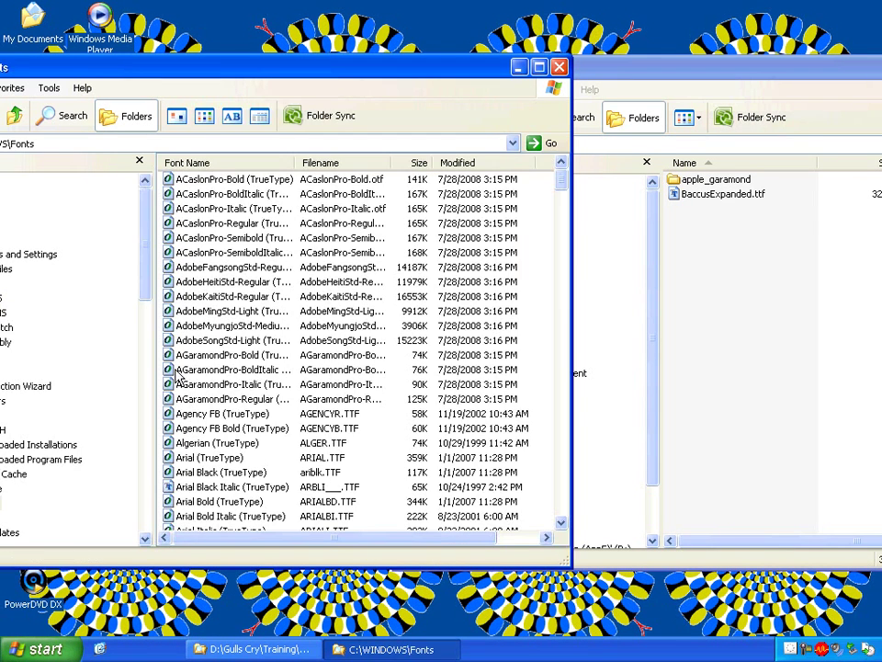
Install BaccusExpanded.ttf and all font files from the apple_garamond folder into the Windows Fonts folder, closing the source window when done
{"action": "left_click_drag", "start_coordinate": [736, 201], "coordinate": [365, 269]}
{"action": "left_click", "coordinate": [722, 180]}
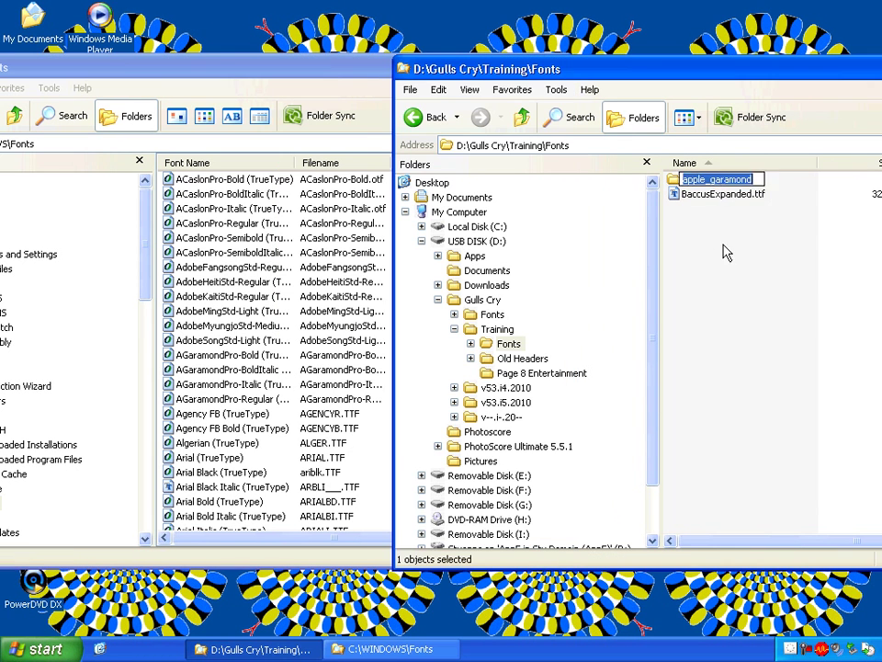
{"action": "double_click", "coordinate": [726, 184]}
{"action": "left_click_drag", "start_coordinate": [748, 265], "coordinate": [674, 174]}
{"action": "left_click_drag", "start_coordinate": [726, 194], "coordinate": [195, 200]}
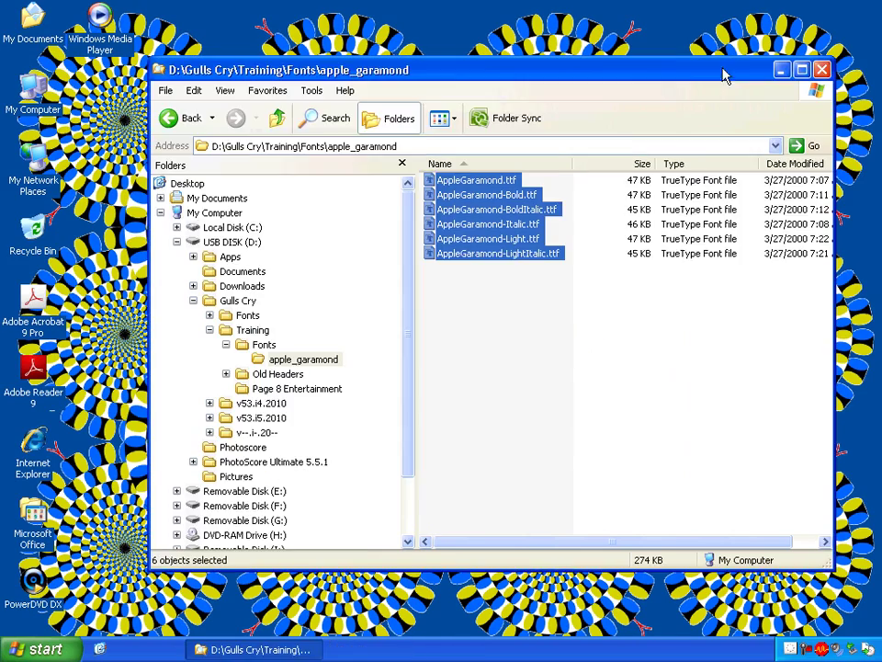
{"action": "left_click", "coordinate": [815, 75]}
Launch Adobe Photoshop CS4 and start a new document named Cover Header
{"action": "left_click", "coordinate": [37, 649]}
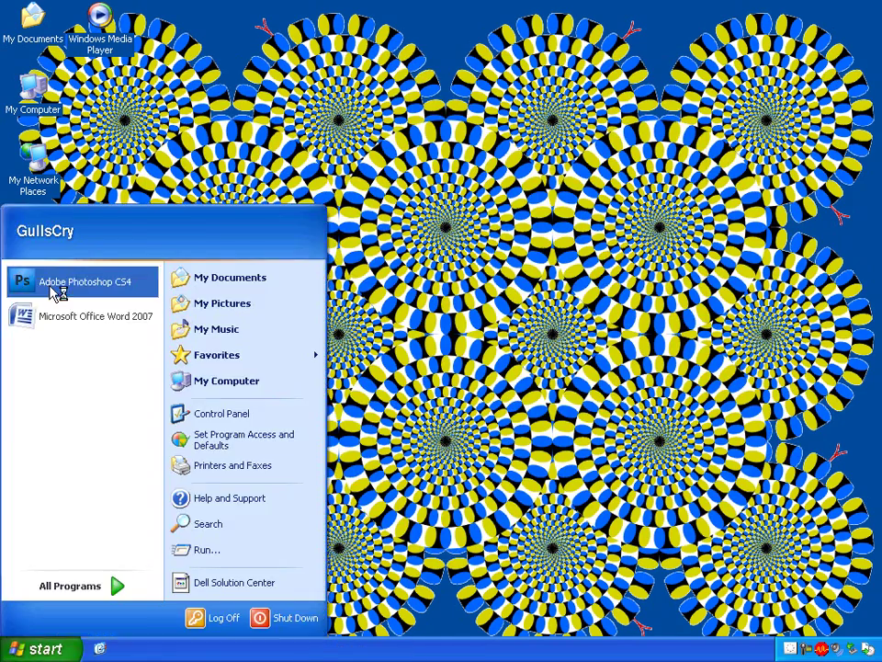
{"action": "left_click", "coordinate": [73, 281]}
{"action": "left_click", "coordinate": [17, 39]}
{"action": "left_click", "coordinate": [32, 59]}
{"action": "key", "text": "BackSpace"}
{"action": "type", "text": "Cover Header"}
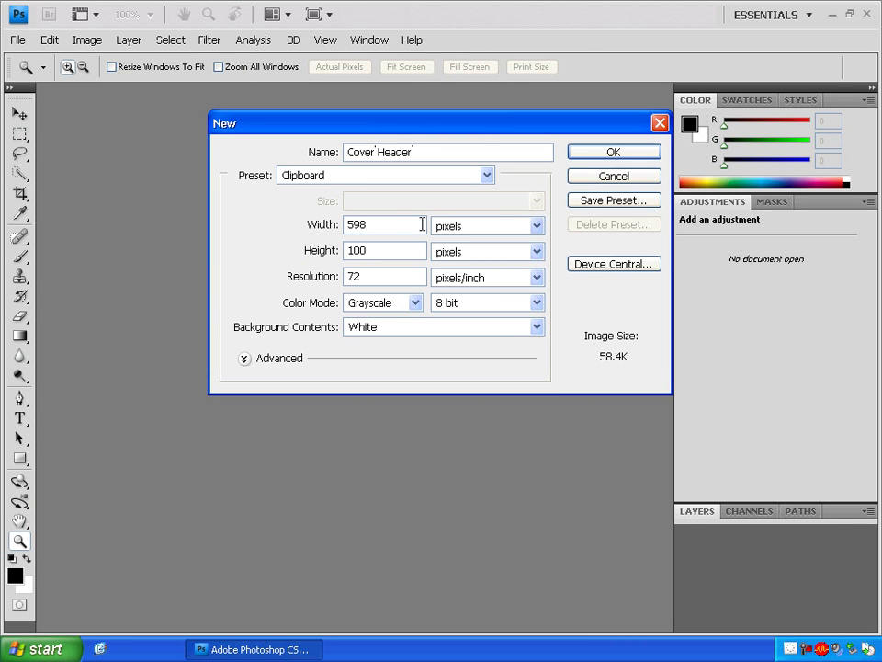
Create the document 10 inches wide and 2 inches high at a resolution of 300 pixels/inch
{"action": "left_click", "coordinate": [464, 226]}
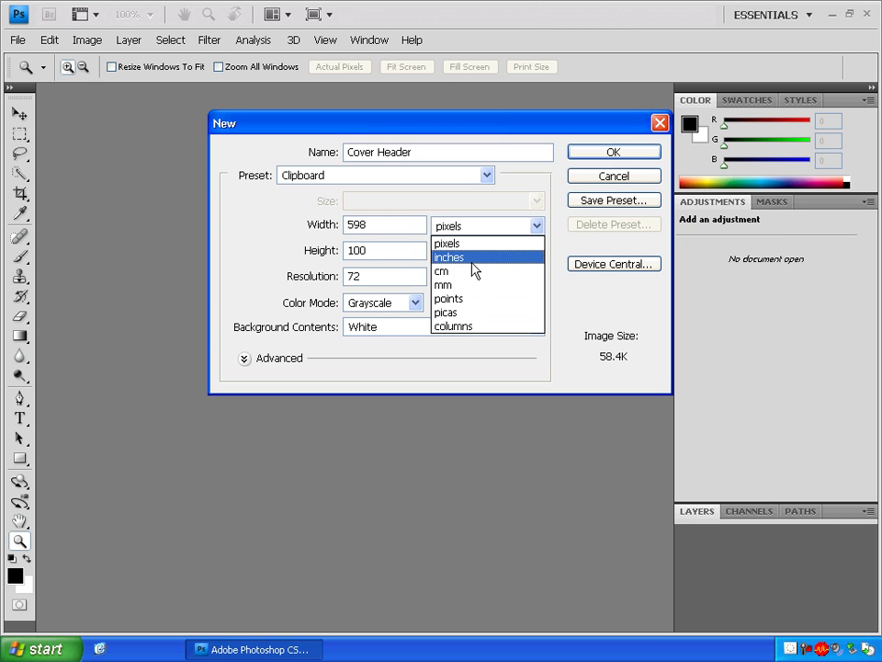
{"action": "left_click", "coordinate": [471, 260]}
{"action": "double_click", "coordinate": [388, 226]}
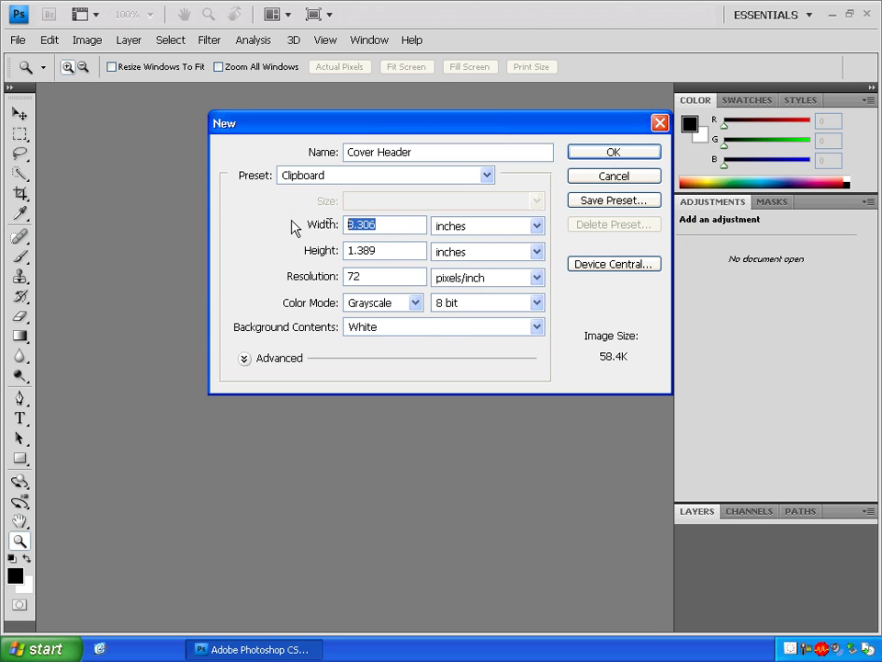
{"action": "type", "text": "10"}
{"action": "key", "text": "Tab"}
{"action": "type", "text": "2"}
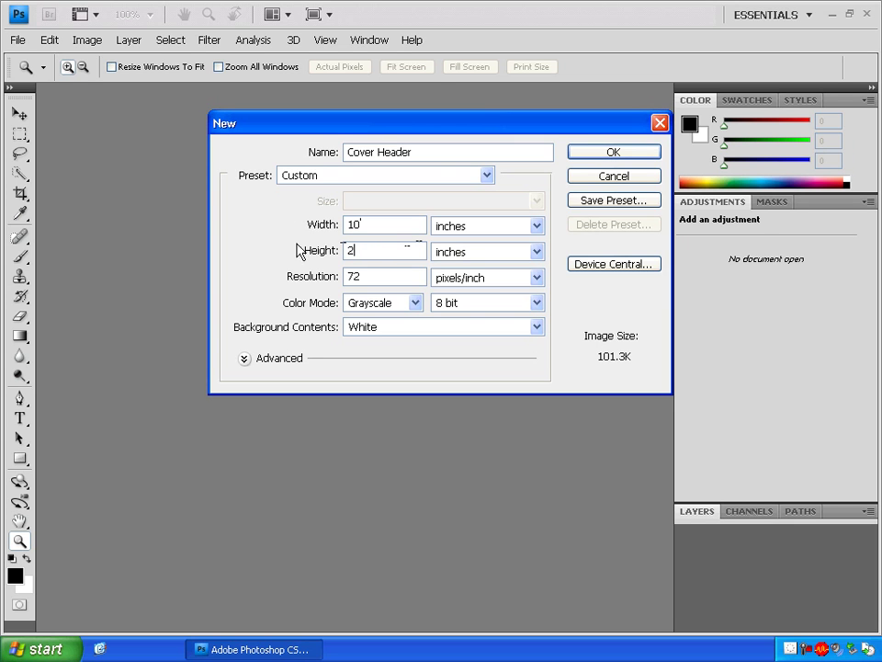
{"action": "double_click", "coordinate": [357, 274]}
{"action": "type", "text": "300"}
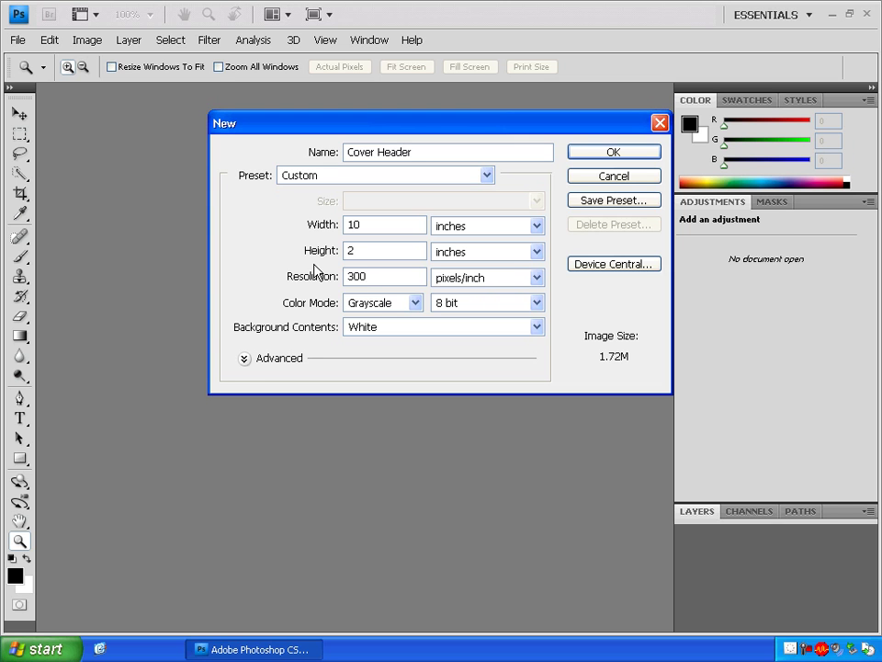
{"action": "left_click", "coordinate": [630, 155]}
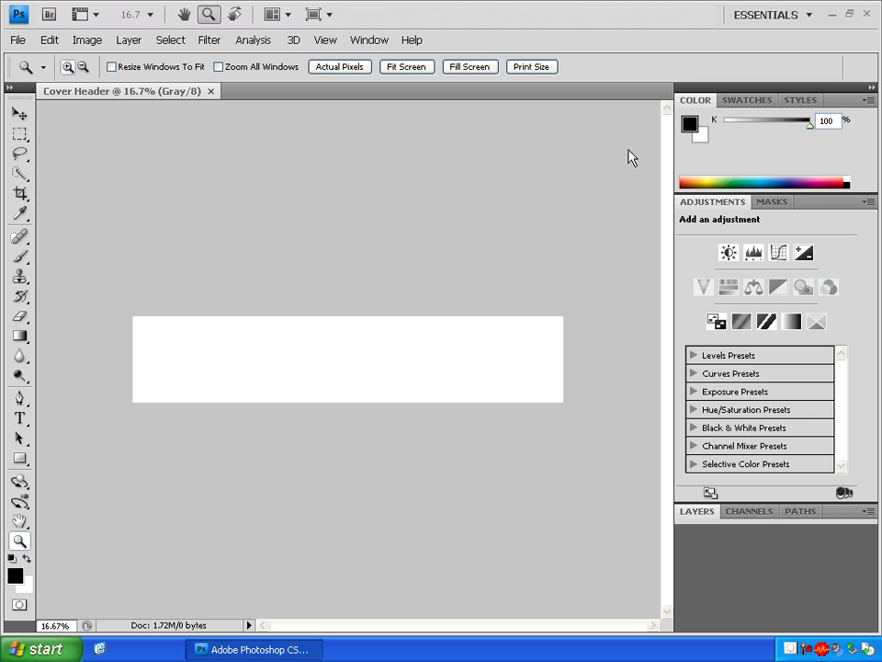
Add the text THE GULL'S CRY to the canvas in the Apple Garamond font
{"action": "left_click", "coordinate": [20, 417]}
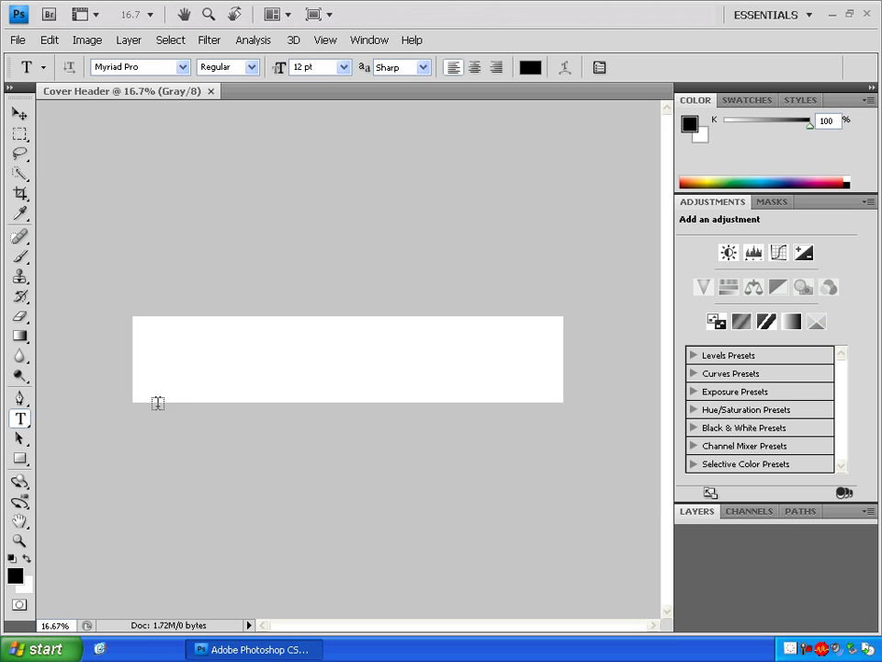
{"action": "left_click", "coordinate": [210, 342]}
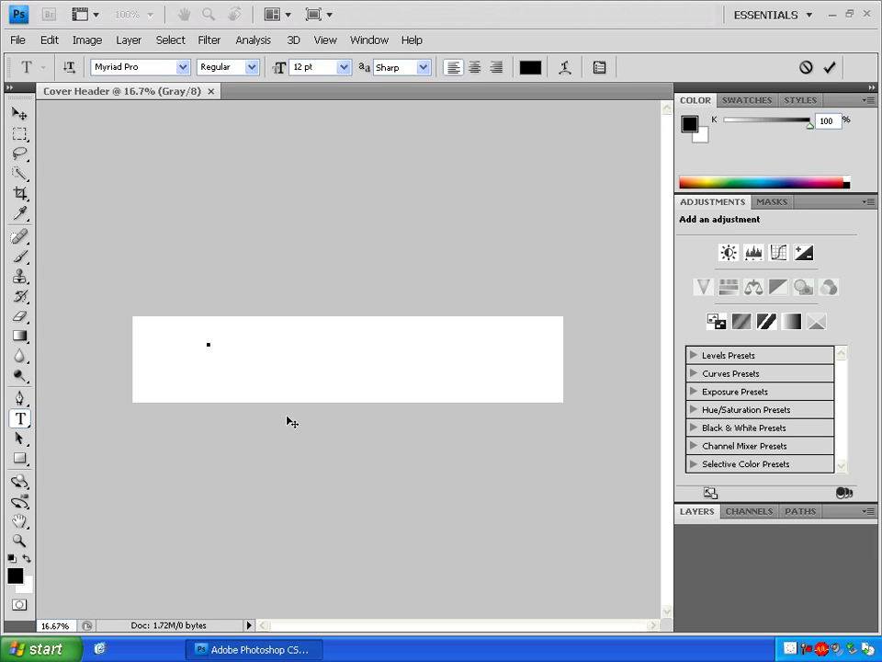
{"action": "left_click", "coordinate": [116, 62]}
{"action": "type", "text": "Apple Garamond"}
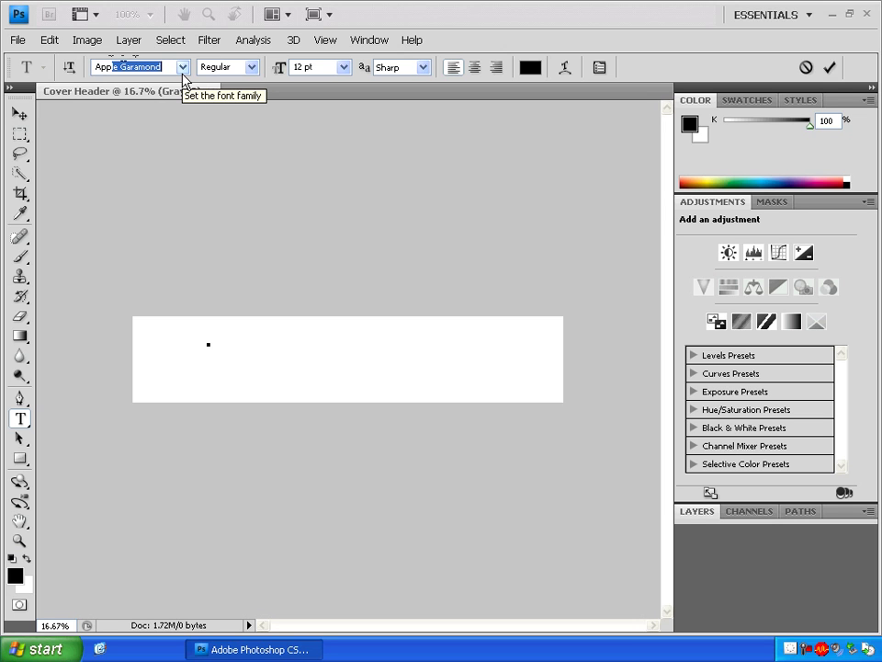
{"action": "key", "text": "Return"}
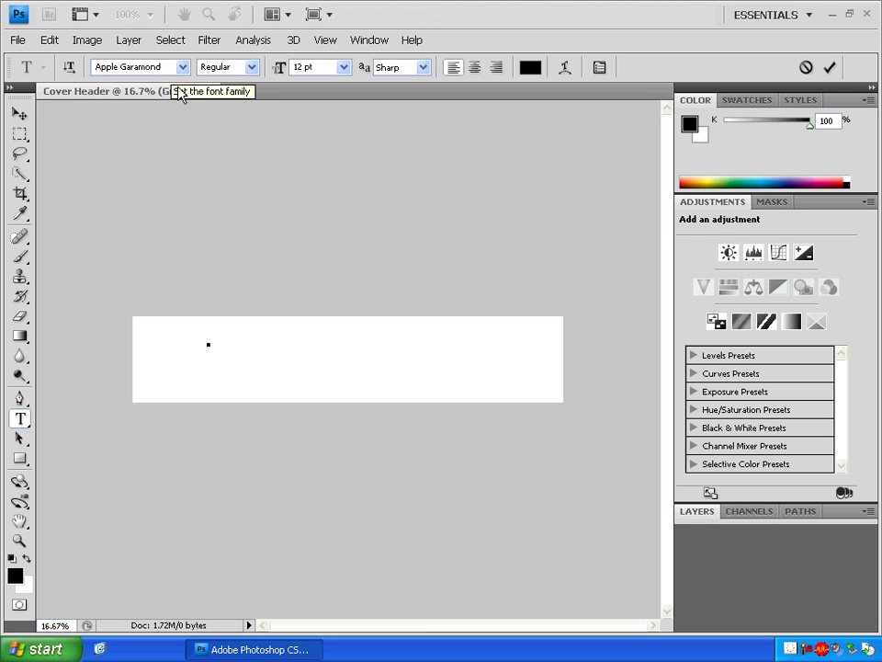
{"action": "type", "text": "THE CULT GRO"}
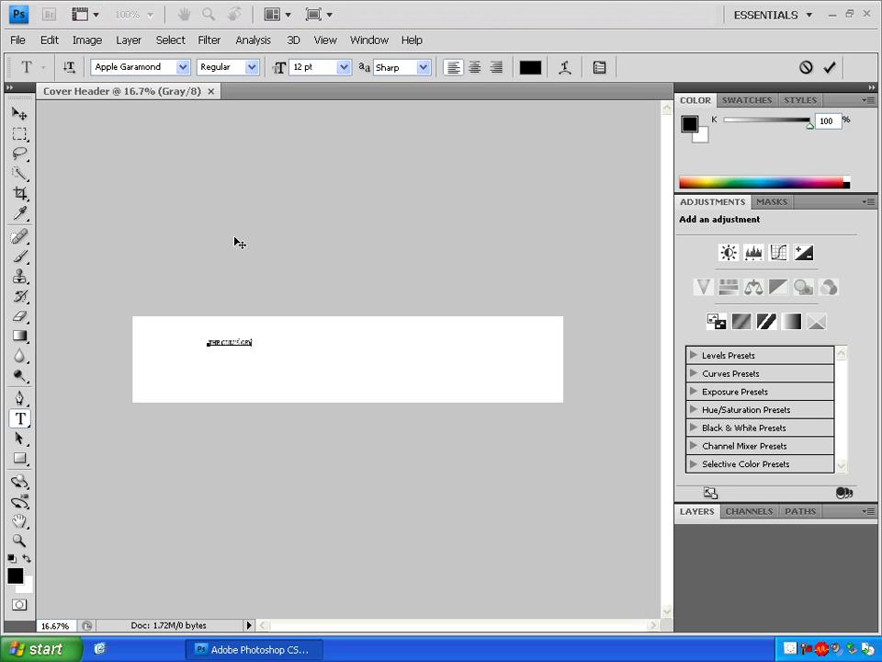
Set the font size of the whole THE GULL'S CRY title to 100 pt
{"action": "left_click_drag", "start_coordinate": [254, 340], "coordinate": [181, 339]}
{"action": "left_click_drag", "start_coordinate": [279, 71], "coordinate": [340, 70]}
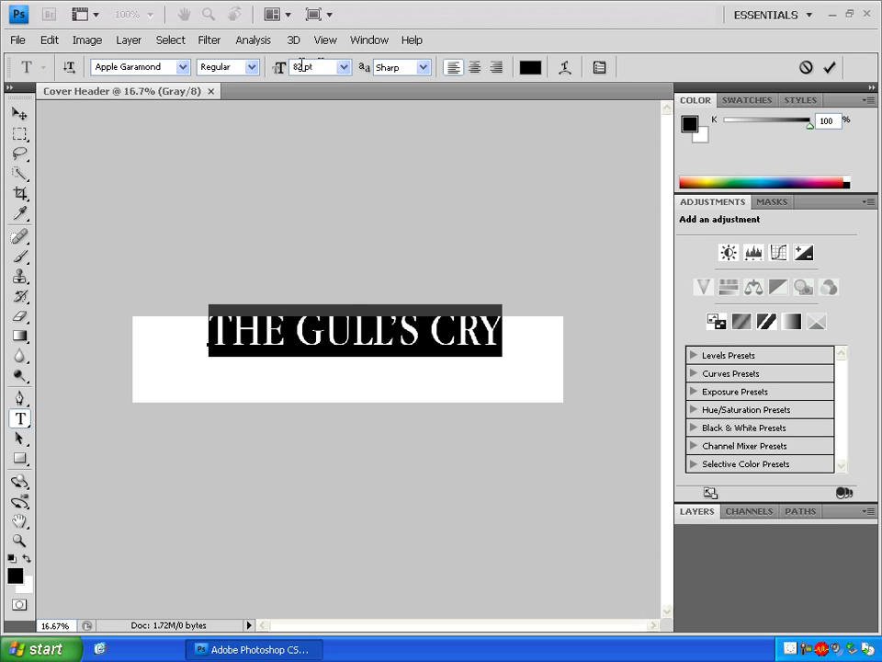
{"action": "left_click", "coordinate": [343, 69]}
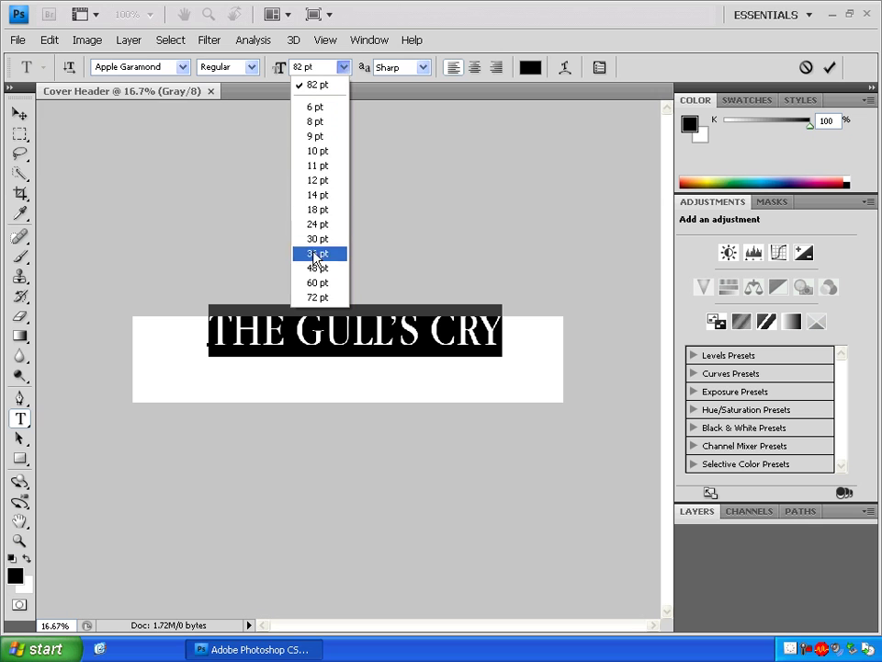
{"action": "left_click", "coordinate": [308, 84]}
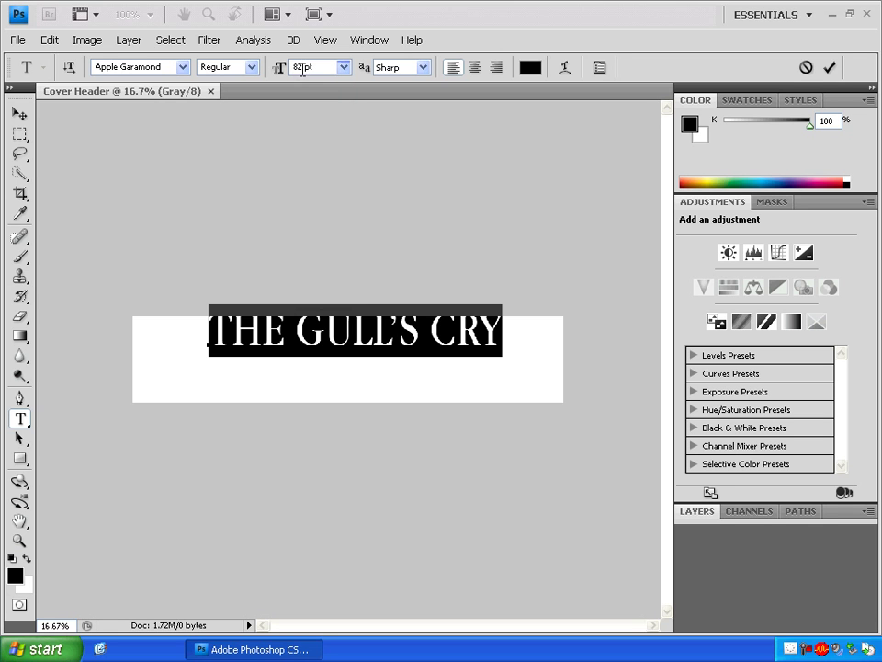
{"action": "type", "text": "100"}
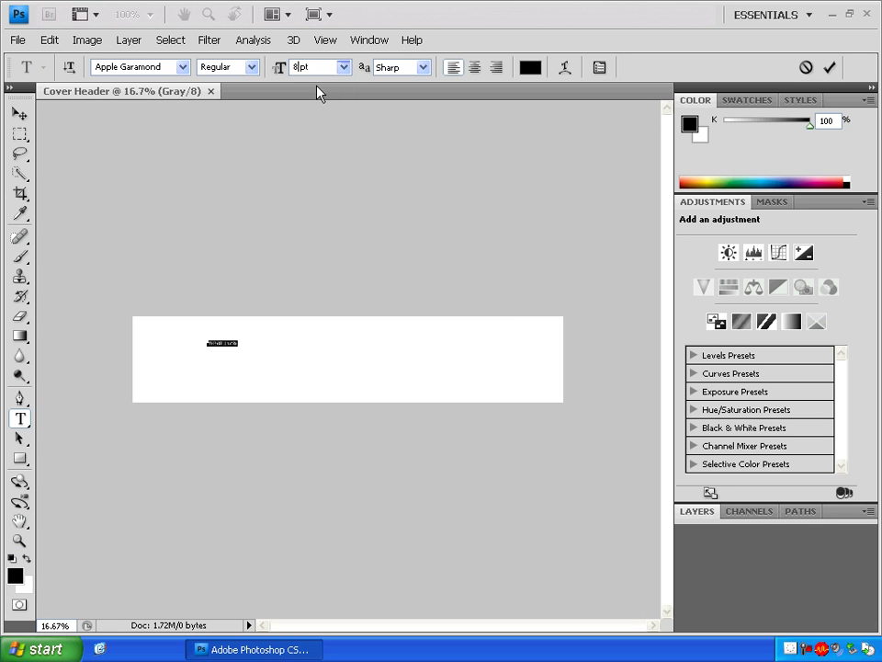
{"action": "key", "text": "Return"}
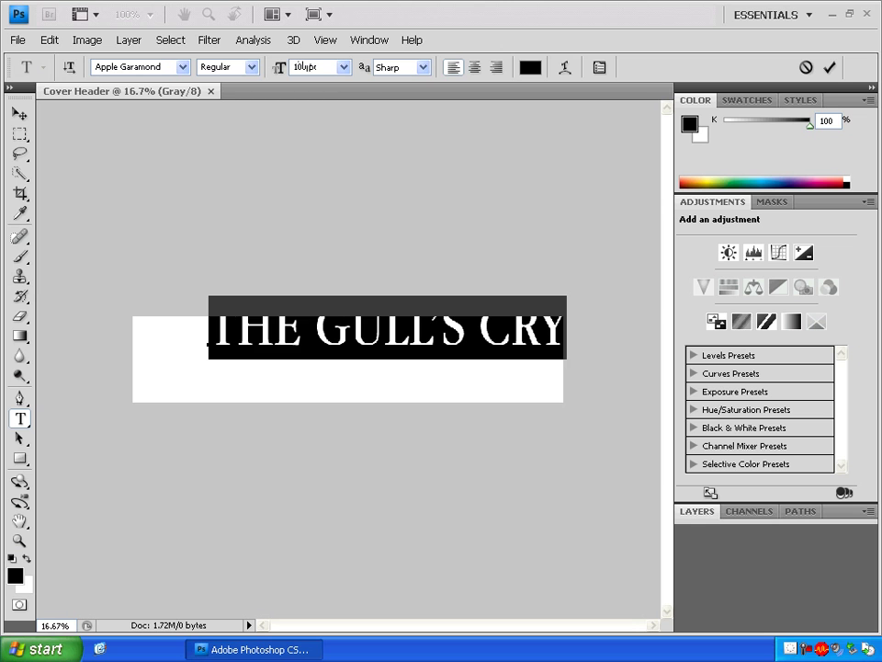
Free-transform the title text and set its horizontal position to X 1500 px
{"action": "left_click", "coordinate": [18, 114]}
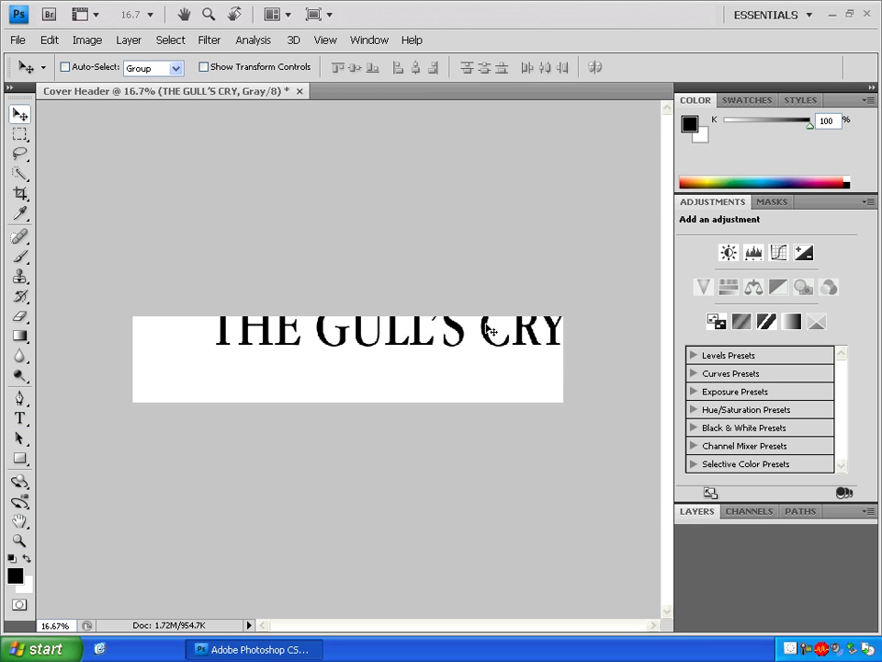
{"action": "key", "text": "ctrl+t"}
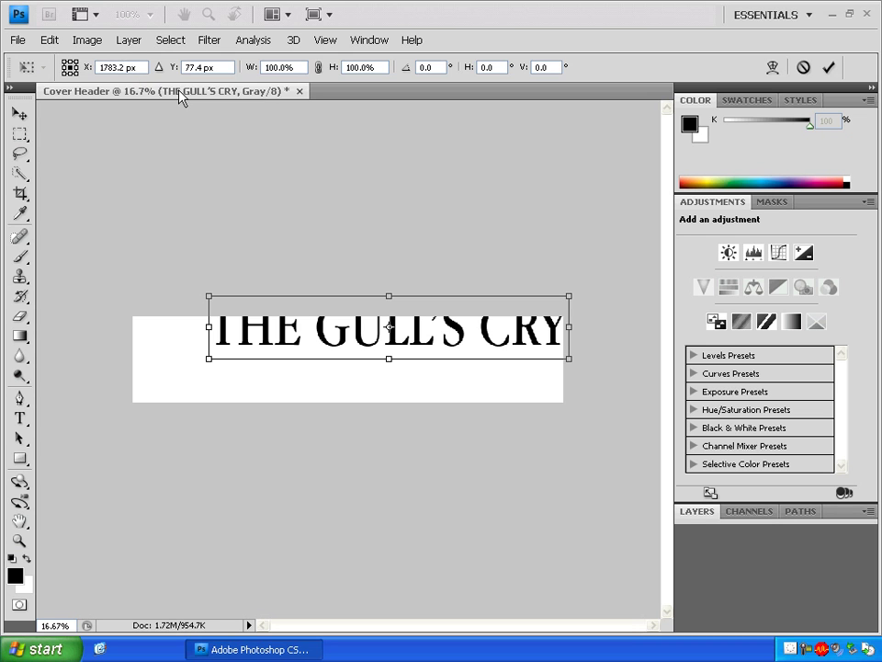
{"action": "key", "text": "BackSpace"}
{"action": "key", "text": "BackSpace"}
{"action": "key", "text": "BackSpace"}
{"action": "key", "text": "BackSpace"}
{"action": "key", "text": "BackSpace"}
{"action": "key", "text": "BackSpace"}
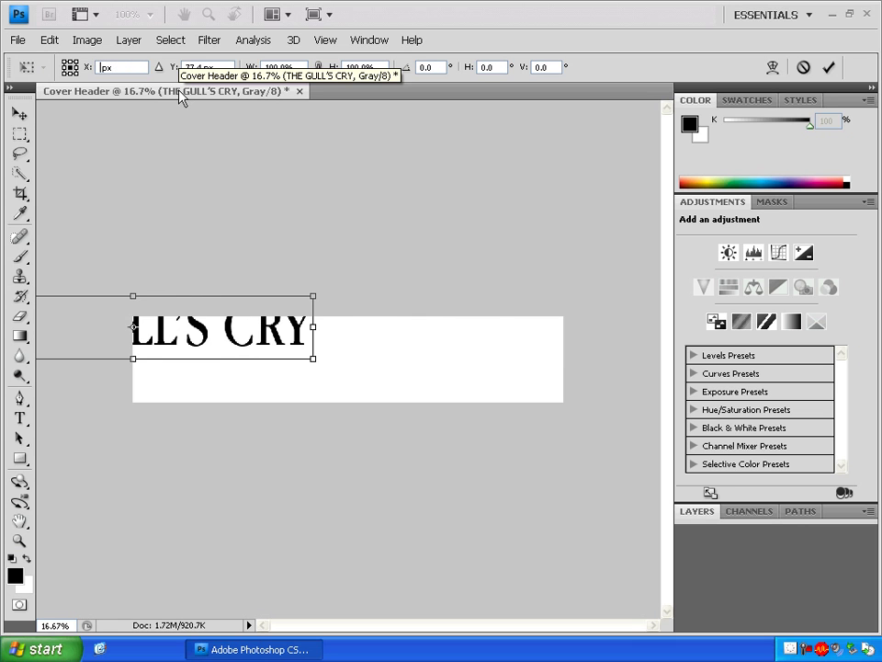
{"action": "type", "text": "158"}
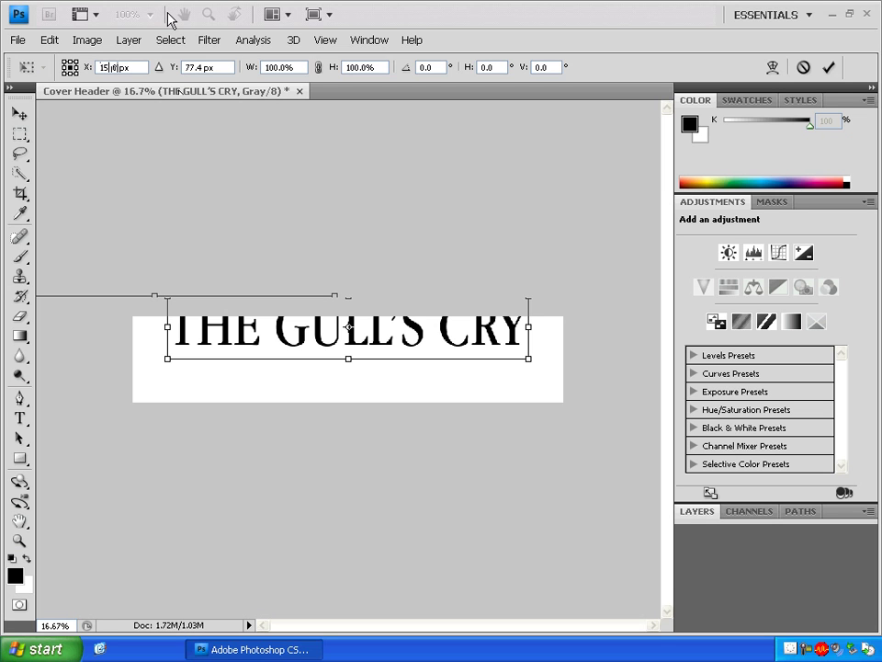
{"action": "key", "text": "Return"}
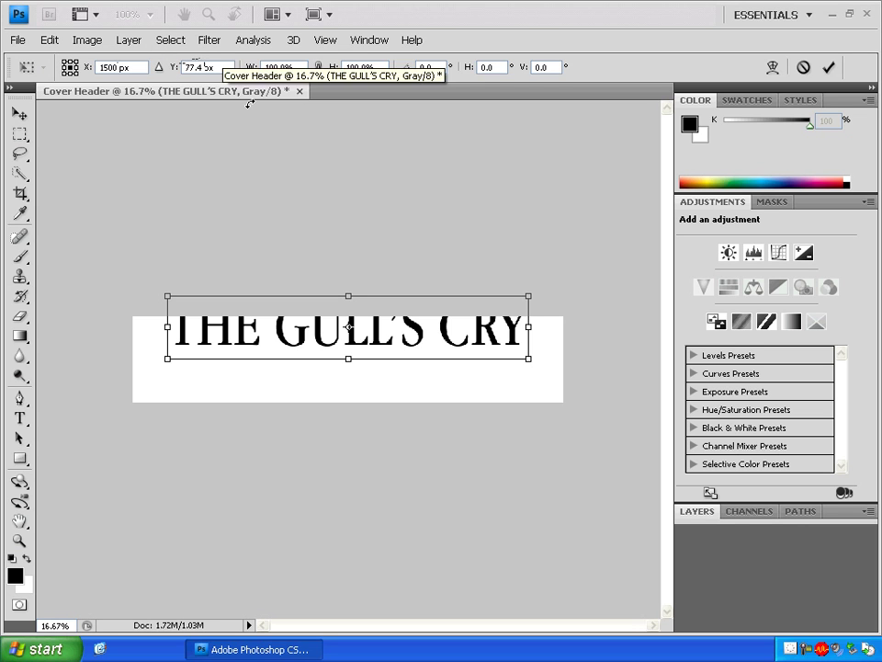
Set the title's vertical position to Y 170 px and apply the transformation
{"action": "key", "text": "BackSpace"}
{"action": "key", "text": "BackSpace"}
{"action": "key", "text": "BackSpace"}
{"action": "key", "text": "BackSpace"}
{"action": "type", "text": "15"}
{"action": "type", "text": "70"}
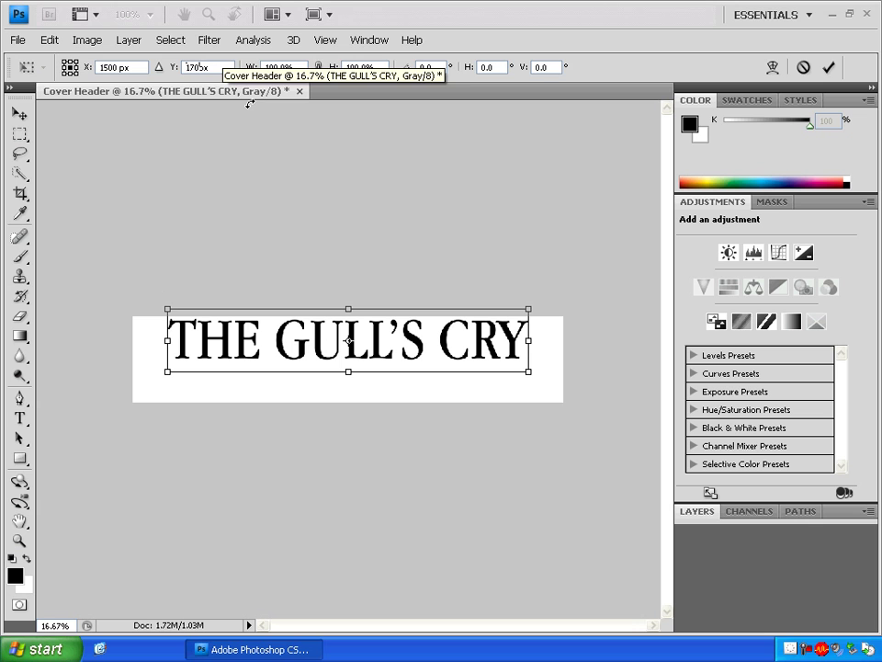
{"action": "left_click", "coordinate": [19, 115]}
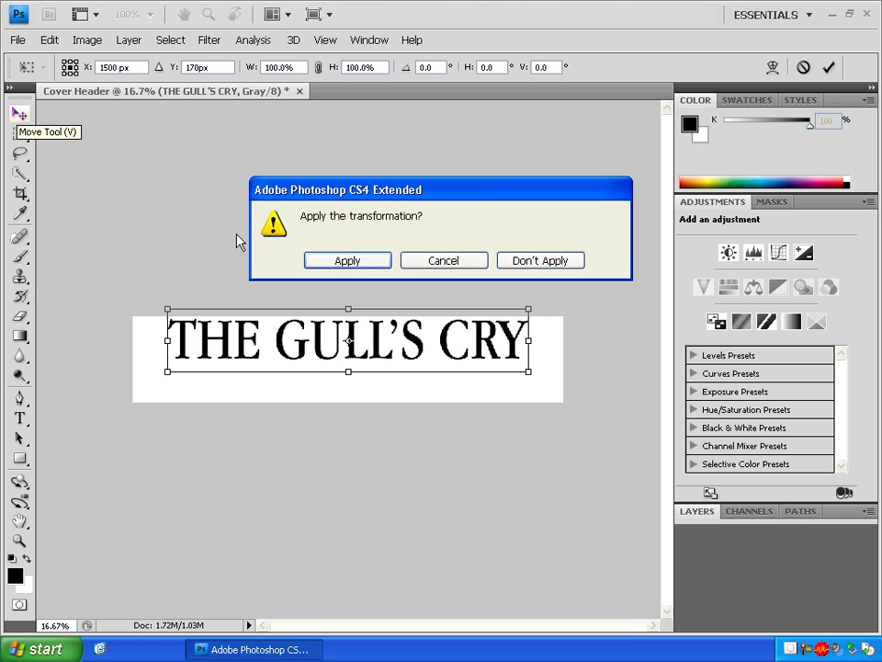
{"action": "left_click", "coordinate": [347, 261]}
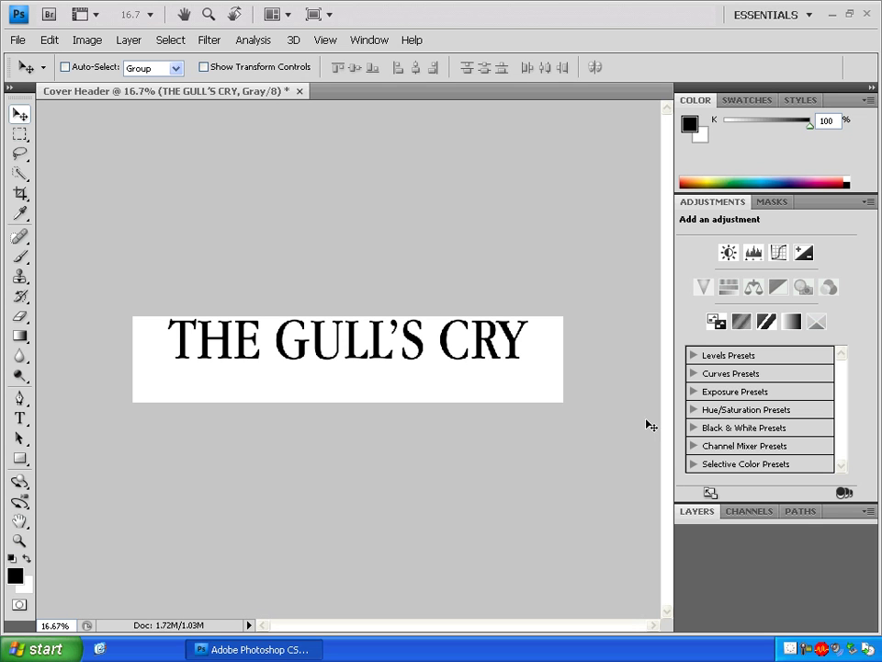
Add a Drop Shadow effect to the THE GULL'S CRY text layer through its blending options
{"action": "left_click", "coordinate": [694, 511]}
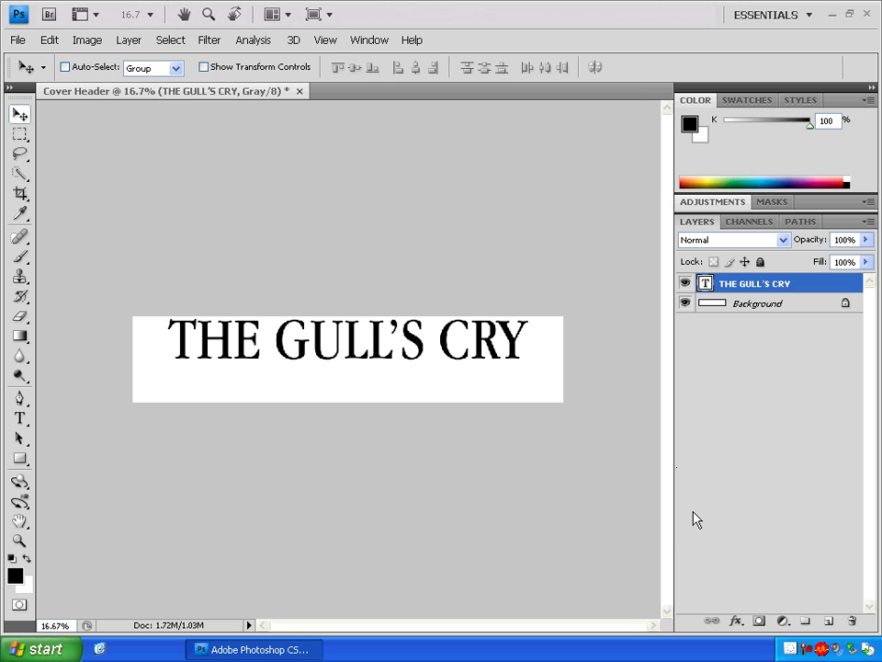
{"action": "right_click", "coordinate": [752, 288]}
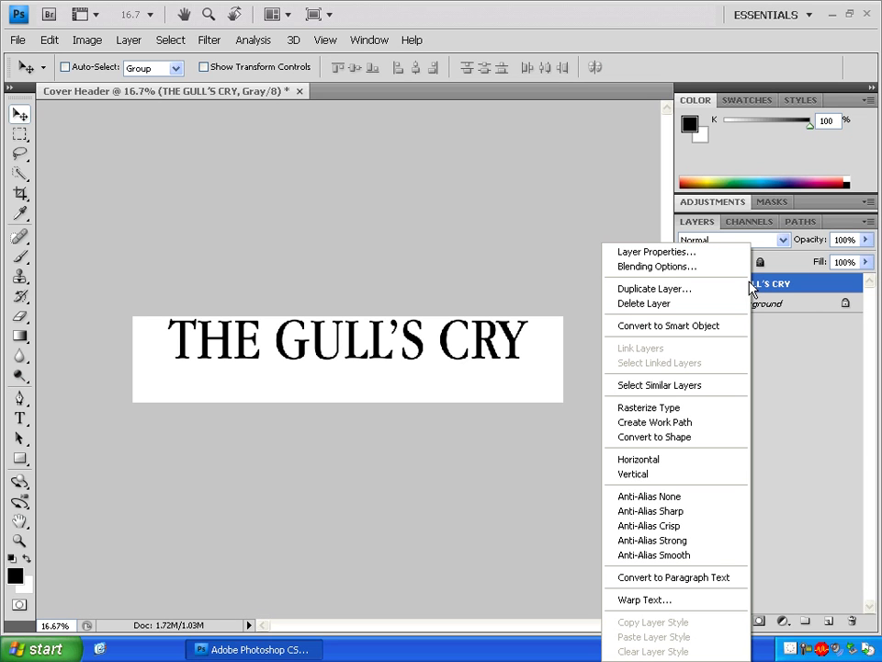
{"action": "left_click", "coordinate": [678, 267]}
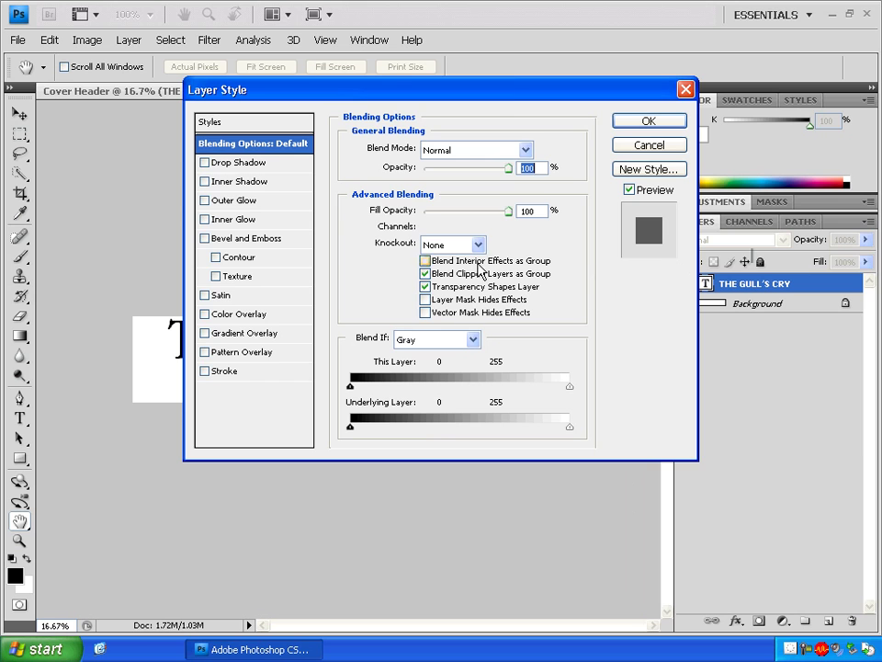
{"action": "left_click_drag", "start_coordinate": [329, 92], "coordinate": [402, 144]}
{"action": "left_click", "coordinate": [454, 162]}
{"action": "left_click", "coordinate": [787, 175]}
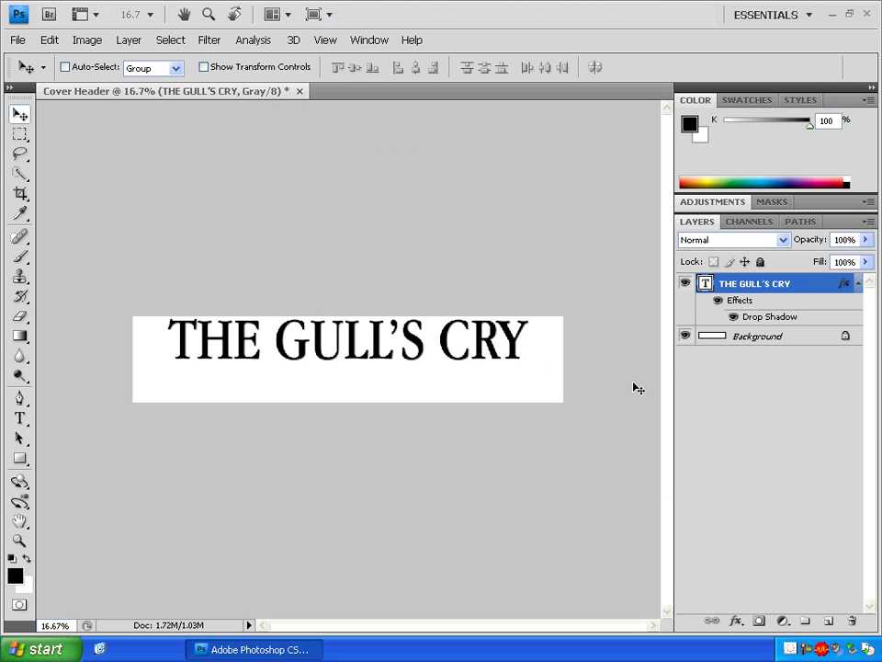
Draw a horizontal line about 2660 px wide beneath the title with the Line tool at 1 px weight
{"action": "left_click", "coordinate": [718, 385]}
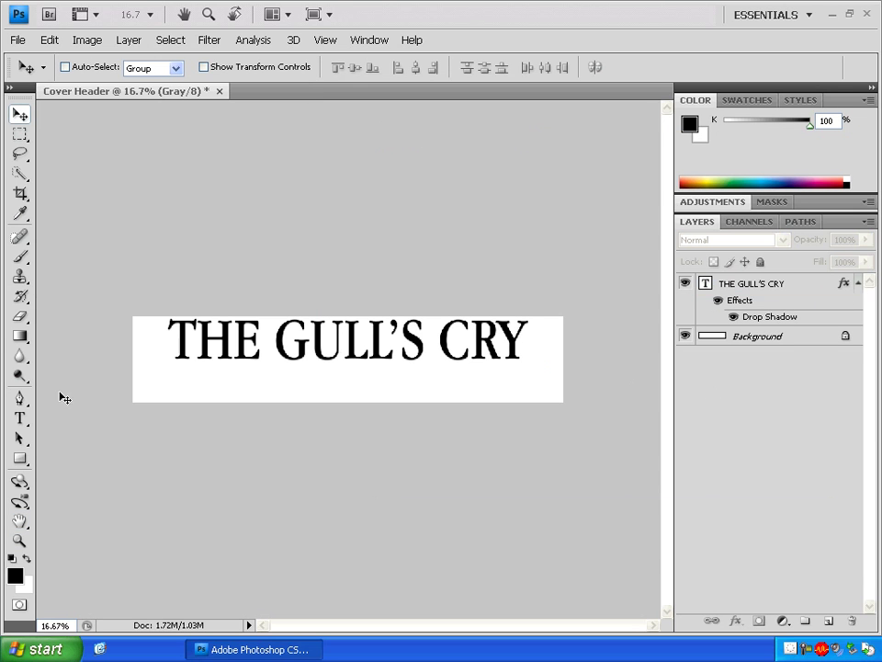
{"action": "left_click", "coordinate": [27, 463]}
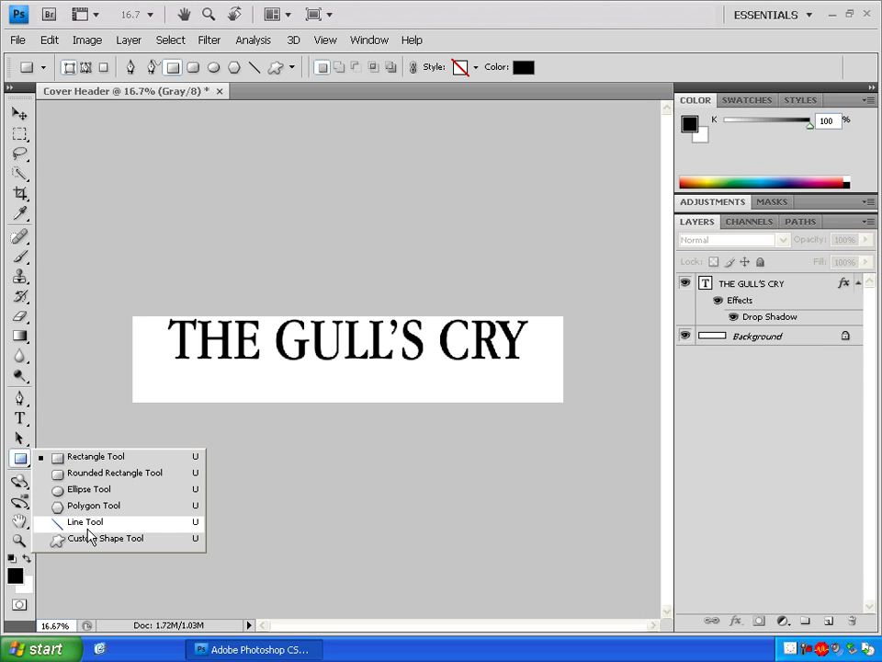
{"action": "left_click", "coordinate": [89, 524]}
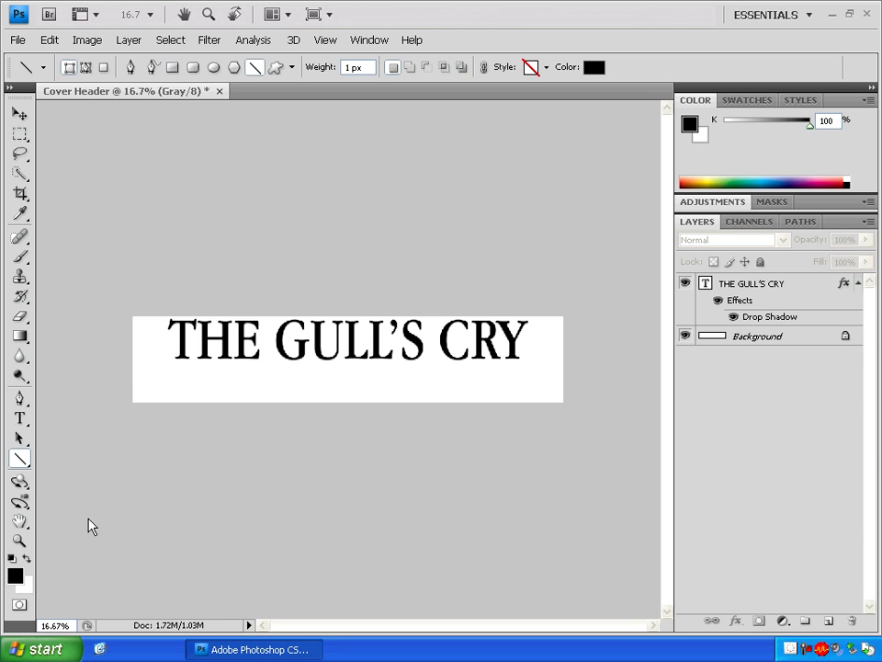
{"action": "left_click_drag", "start_coordinate": [148, 368], "coordinate": [474, 377]}
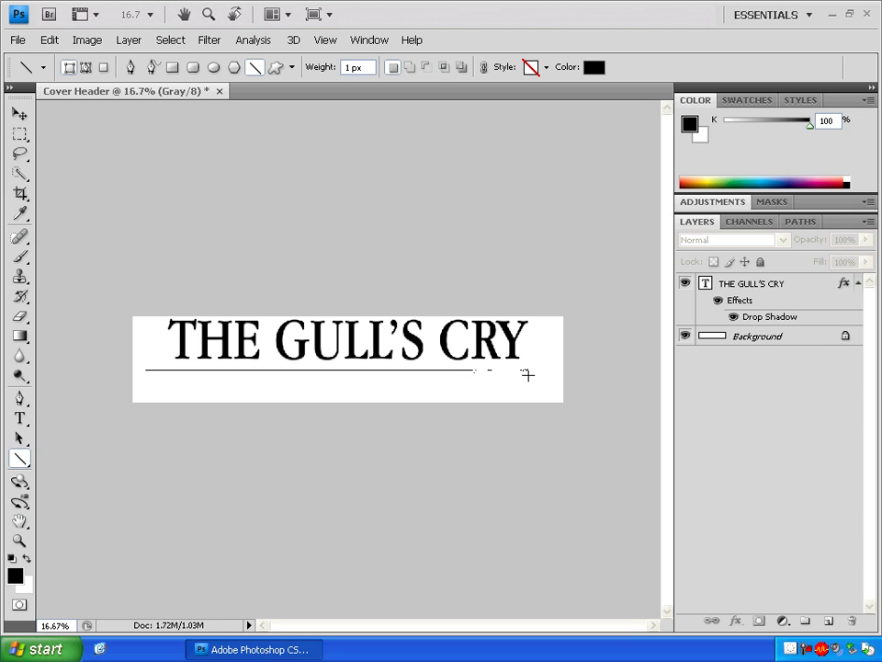
{"action": "left_click_drag", "start_coordinate": [528, 374], "coordinate": [526, 373]}
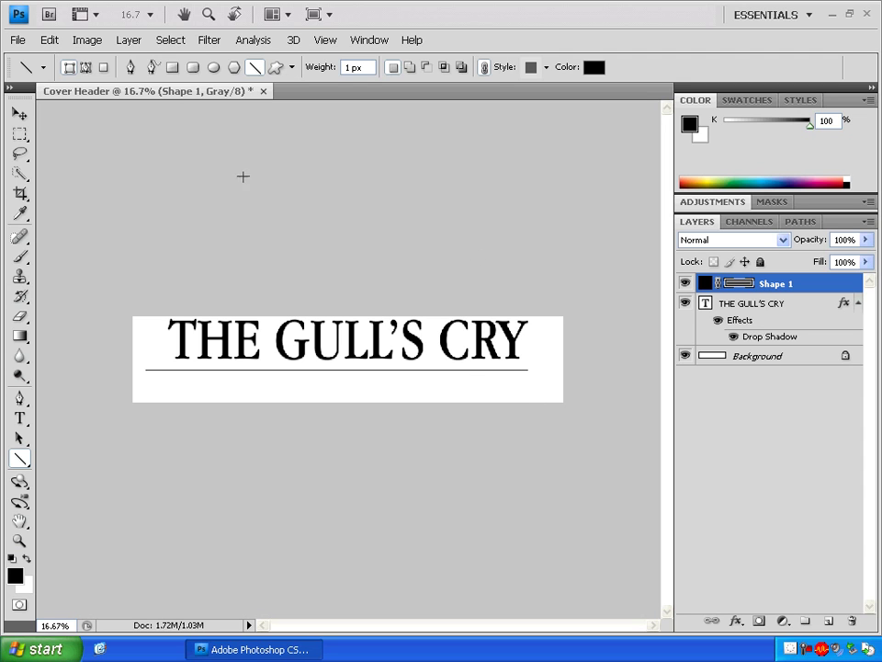
Free-transform the drawn line, try Y 317 px, settle on a vertical position of Y 335 px and apply the transformation
{"action": "left_click", "coordinate": [19, 113]}
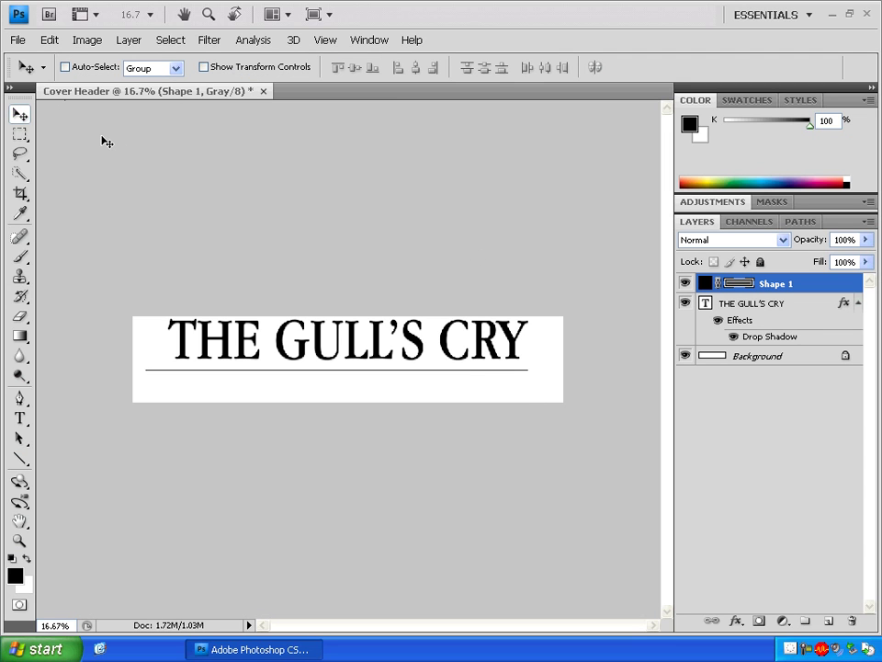
{"action": "key", "text": "ctrl+t"}
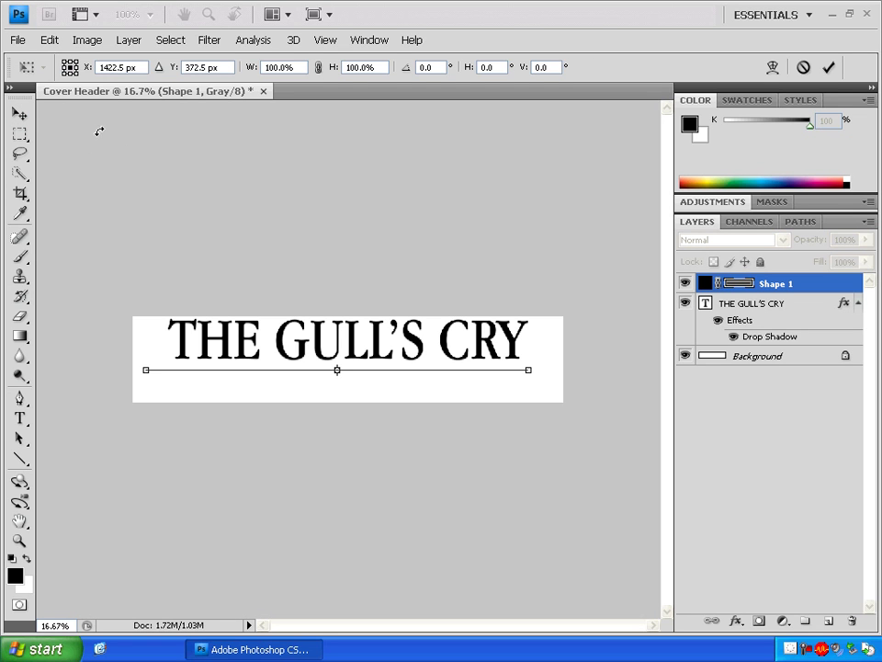
{"action": "type", "text": "3317"}
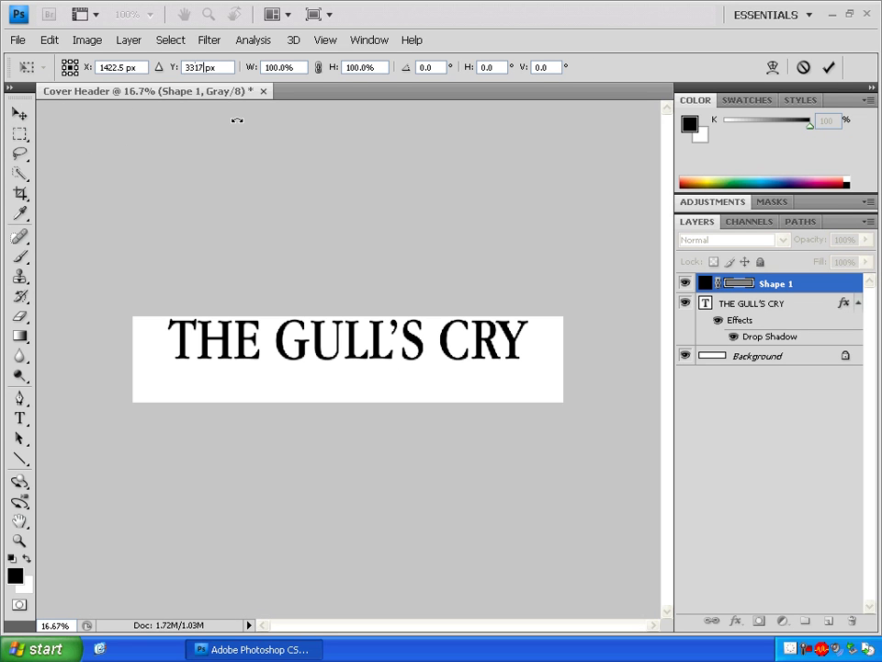
{"action": "key", "text": "BackSpace"}
{"action": "key", "text": "BackSpace"}
{"action": "key", "text": "BackSpace"}
{"action": "key", "text": "BackSpace"}
{"action": "type", "text": "317"}
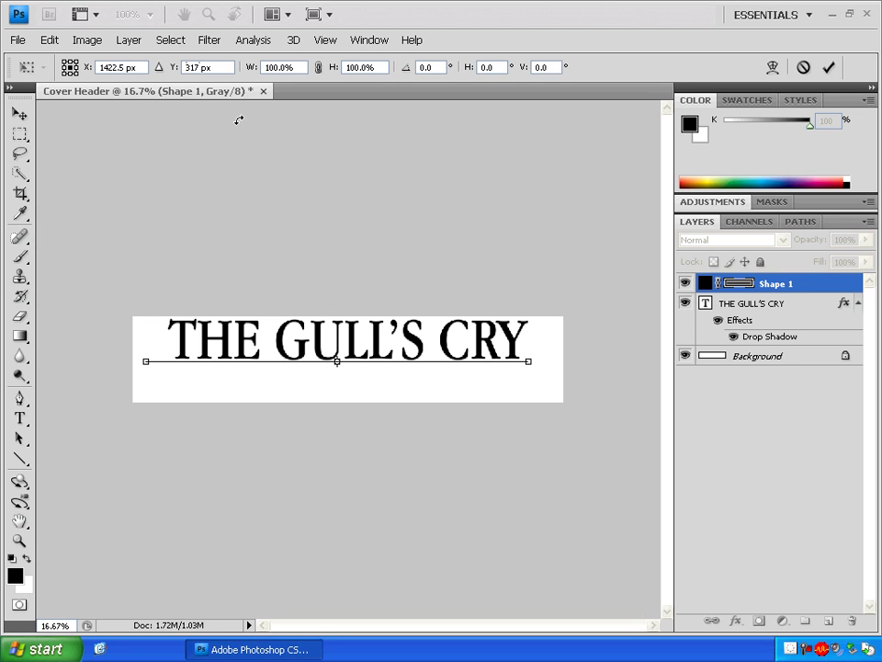
{"action": "left_click", "coordinate": [17, 114]}
{"action": "left_click", "coordinate": [331, 264]}
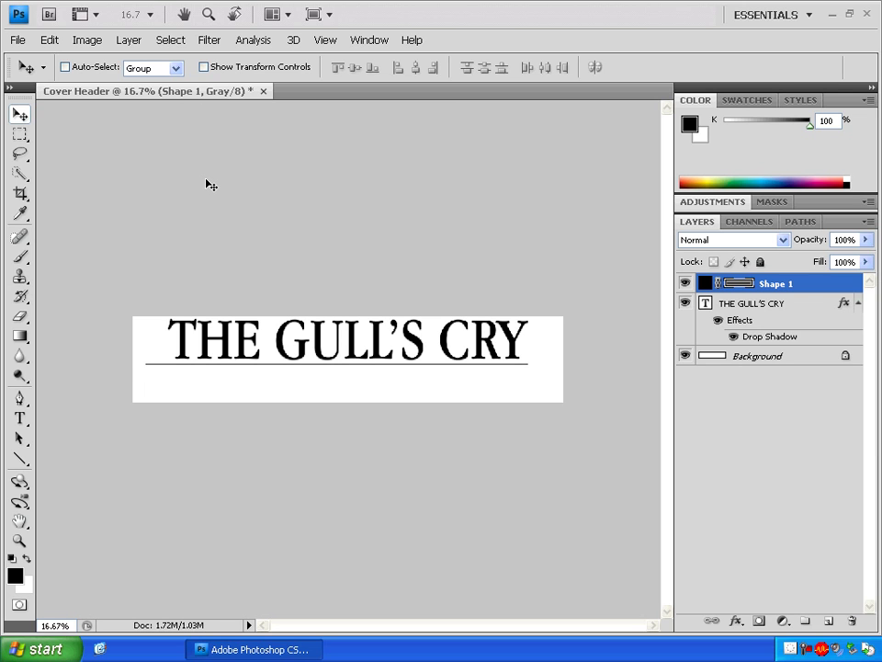
Start a free transform of the line and switch its width and height units to pixels
{"action": "key", "text": "ctrl+t"}
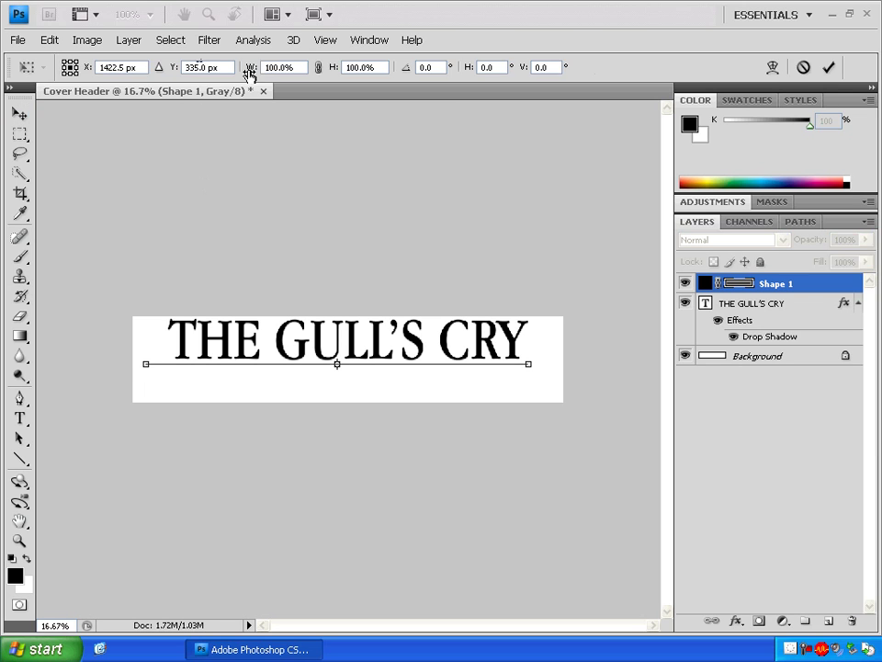
{"action": "right_click", "coordinate": [297, 67]}
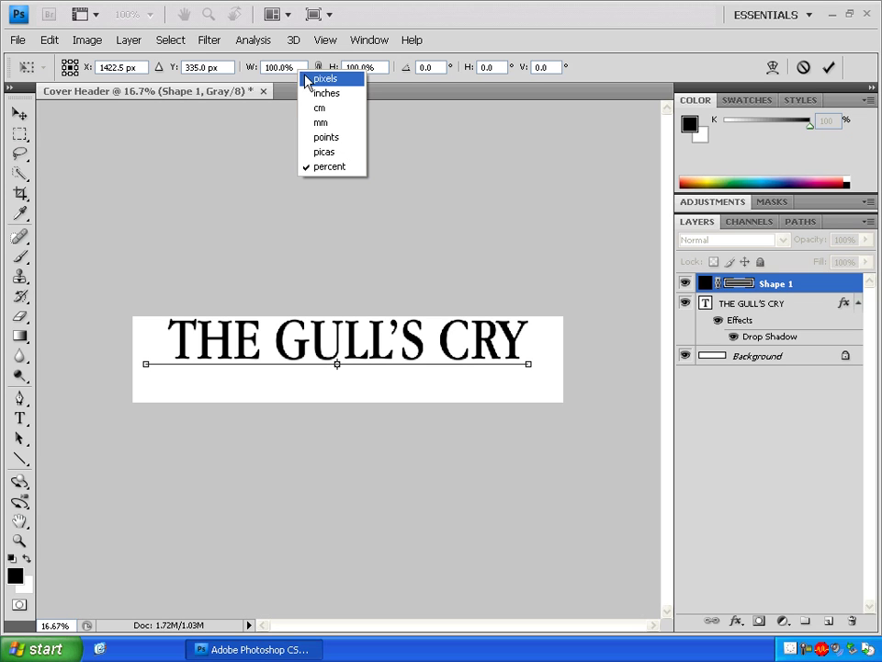
{"action": "left_click", "coordinate": [311, 78]}
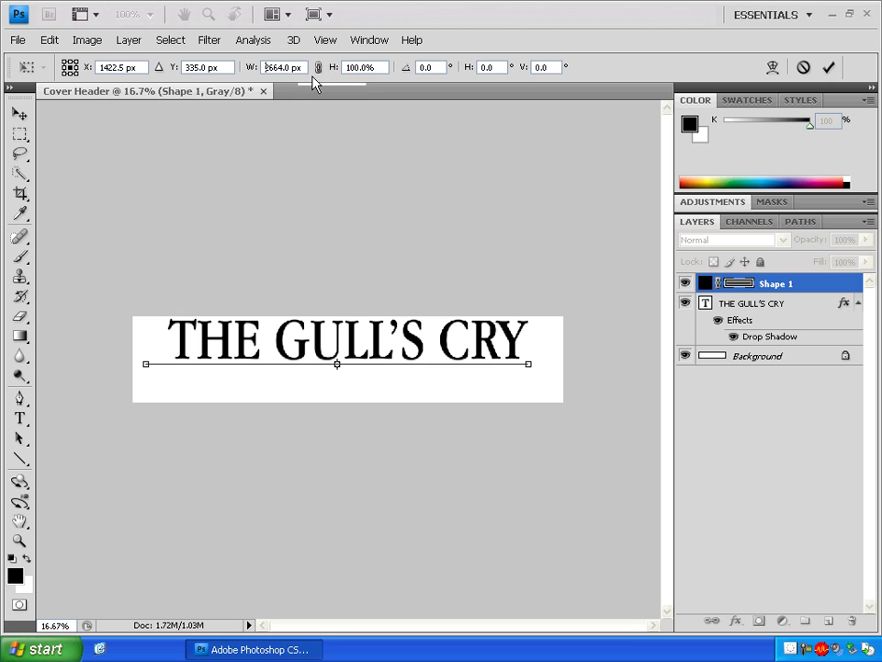
{"action": "type", "text": "2"}
{"action": "right_click", "coordinate": [366, 67]}
{"action": "left_click", "coordinate": [372, 79]}
Set the line's width to 2820 px and height to 11 px, centre it horizontally, apply the transformation and deselect the layer
{"action": "left_click", "coordinate": [283, 67]}
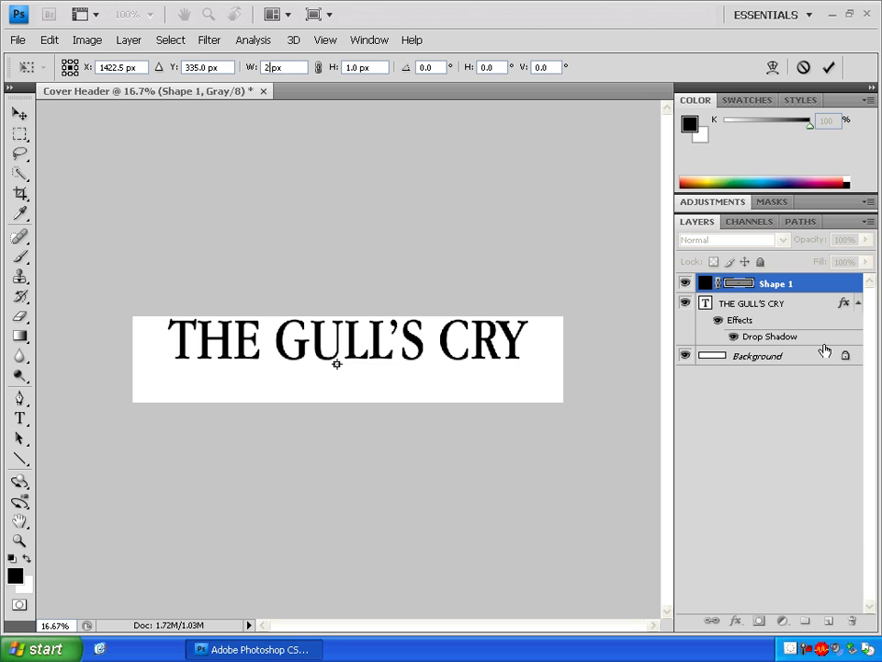
{"action": "type", "text": "2820"}
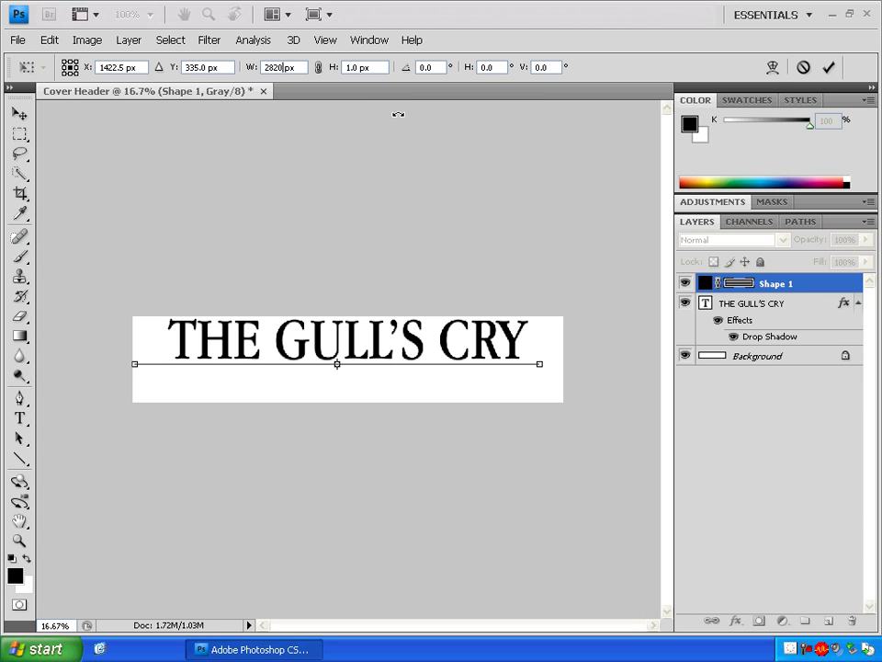
{"action": "key", "text": "Tab"}
{"action": "type", "text": "11"}
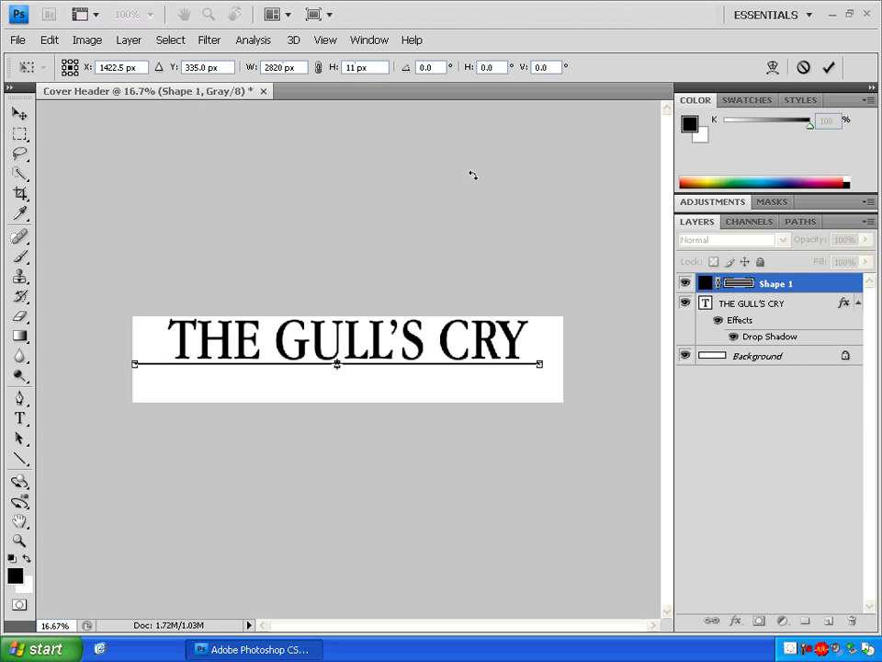
{"action": "left_click", "coordinate": [18, 113]}
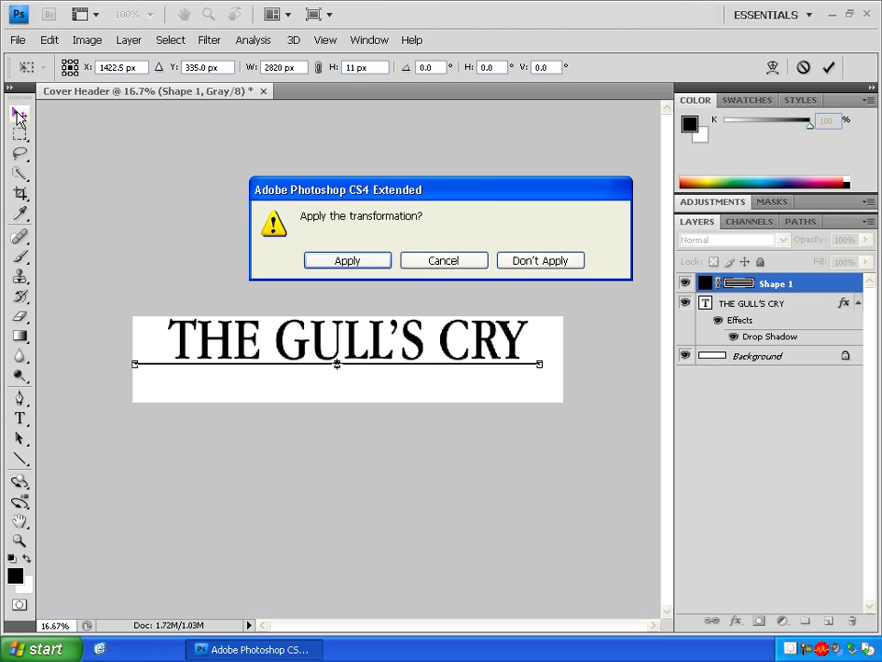
{"action": "left_click", "coordinate": [348, 261]}
{"action": "left_click", "coordinate": [780, 449]}
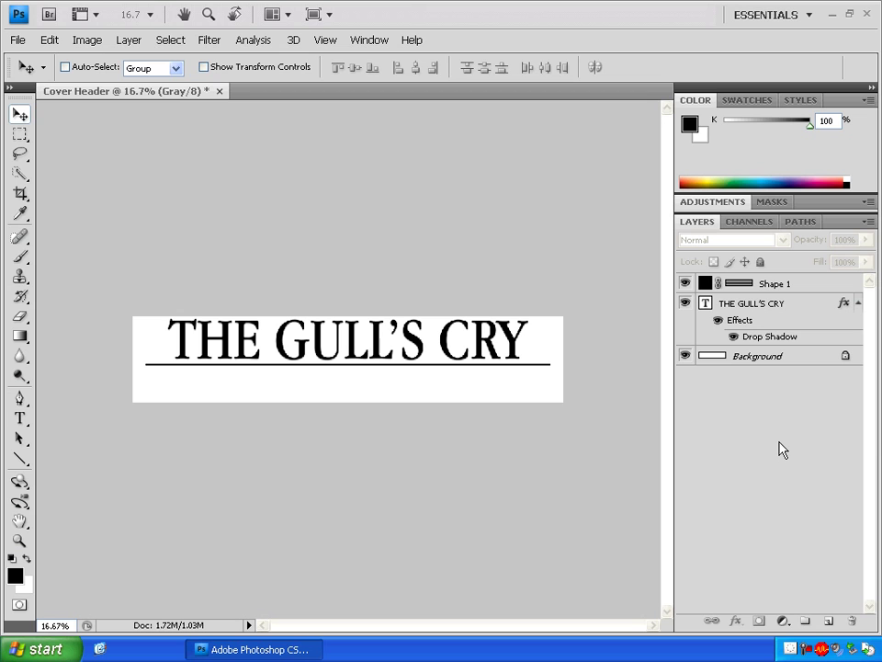
Duplicate the Shape 1 line layer under the name Middle Line
{"action": "right_click", "coordinate": [777, 287]}
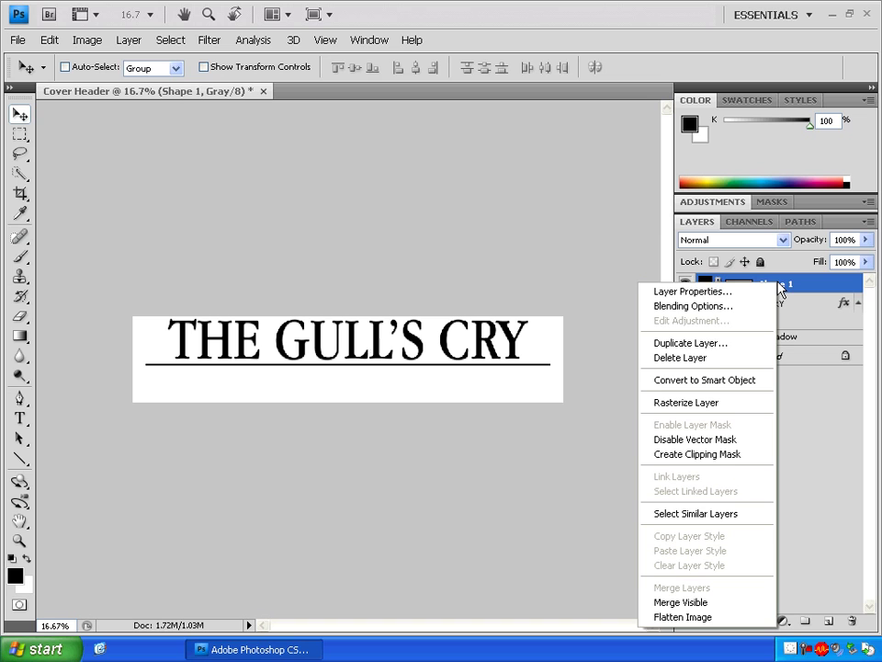
{"action": "left_click", "coordinate": [727, 343]}
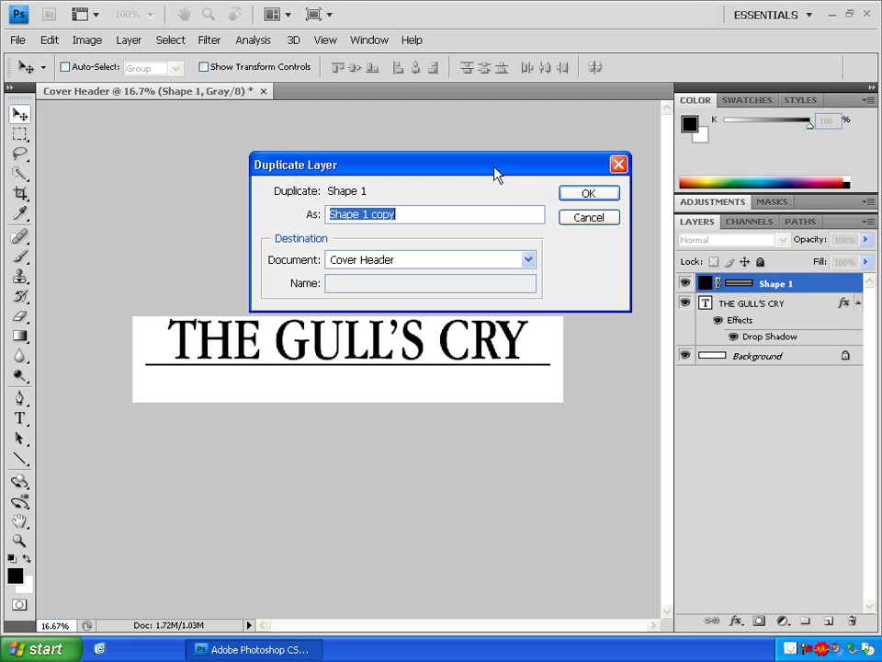
{"action": "key", "text": "BackSpace"}
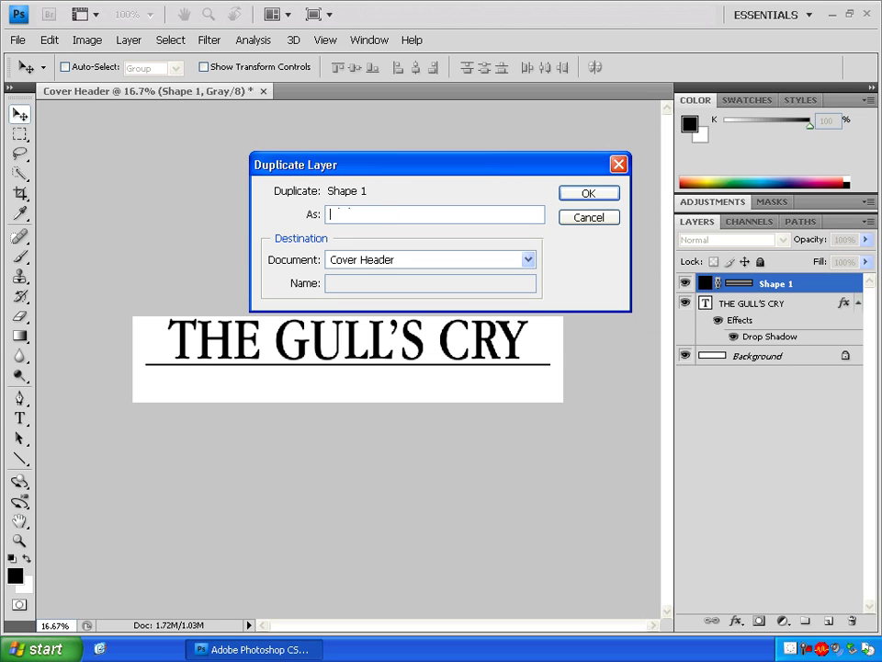
{"action": "type", "text": "Middle Line"}
{"action": "left_click", "coordinate": [603, 196]}
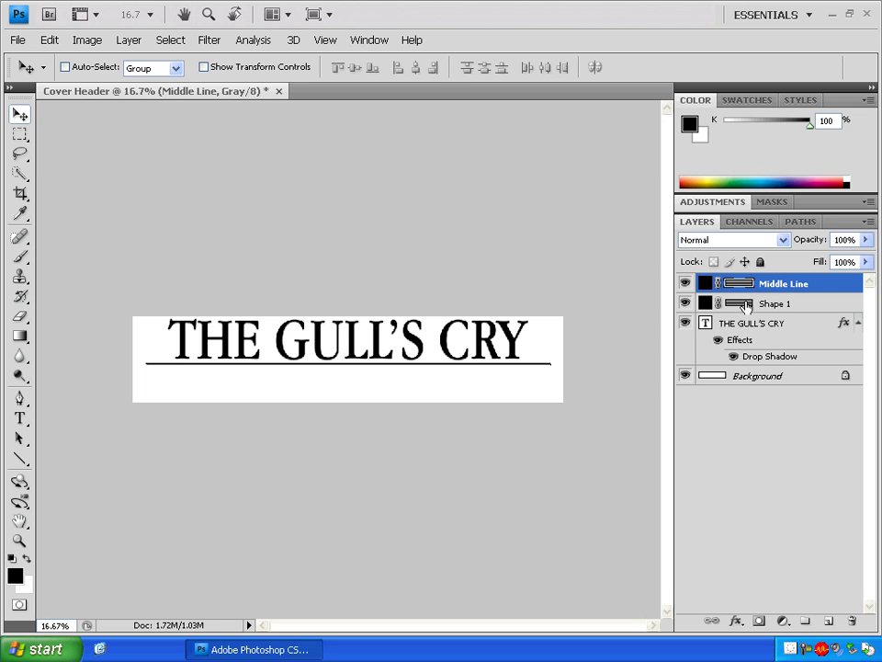
Rename the original Shape 1 layer to Top Line and deselect it
{"action": "left_click", "coordinate": [774, 306]}
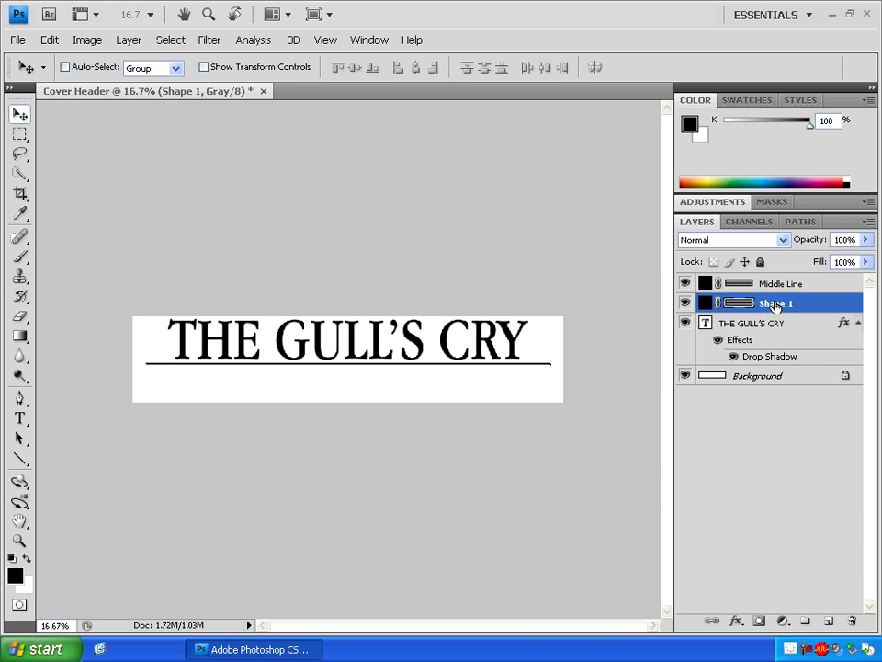
{"action": "double_click", "coordinate": [774, 305]}
{"action": "type", "text": "Top Line"}
{"action": "left_click", "coordinate": [796, 443]}
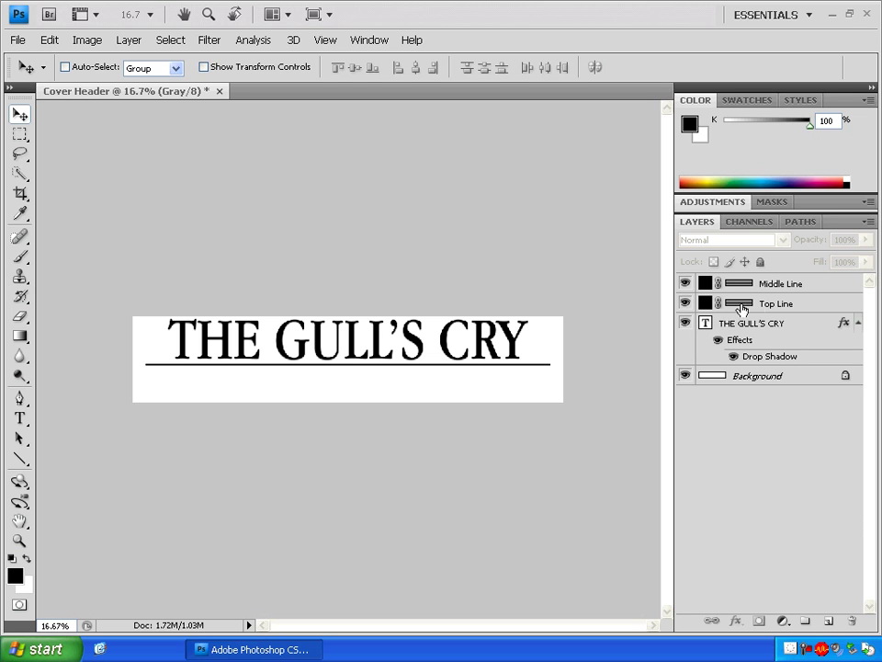
Duplicate the Middle Line layer under the name Bottome Line
{"action": "left_click", "coordinate": [780, 285]}
{"action": "right_click", "coordinate": [779, 285]}
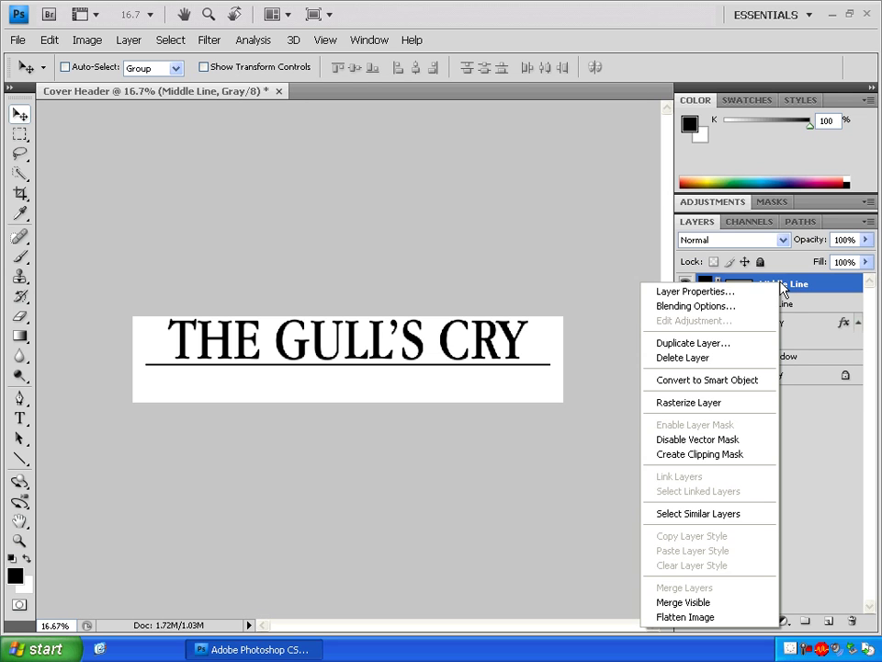
{"action": "left_click", "coordinate": [698, 342]}
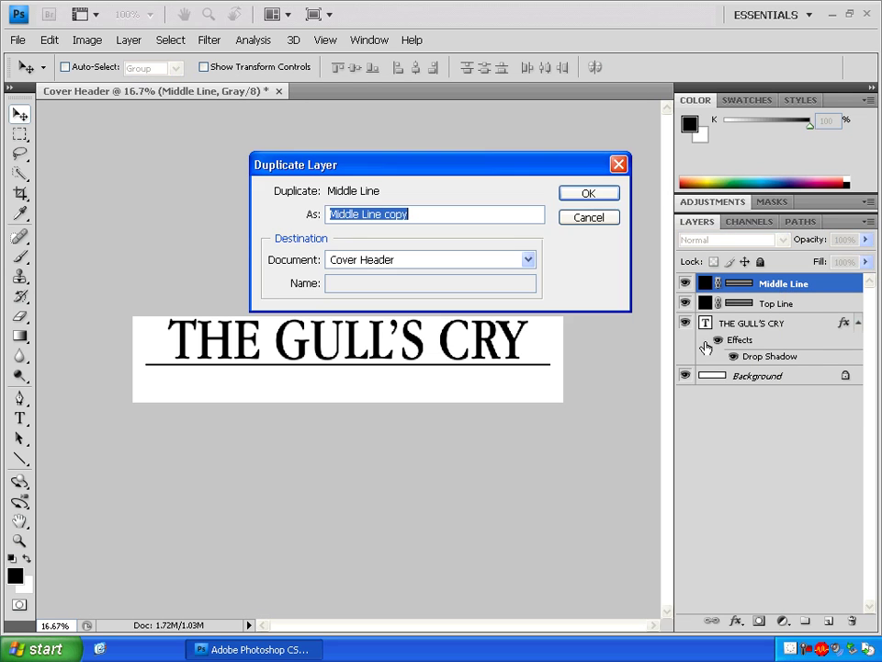
{"action": "type", "text": "Bottome Line"}
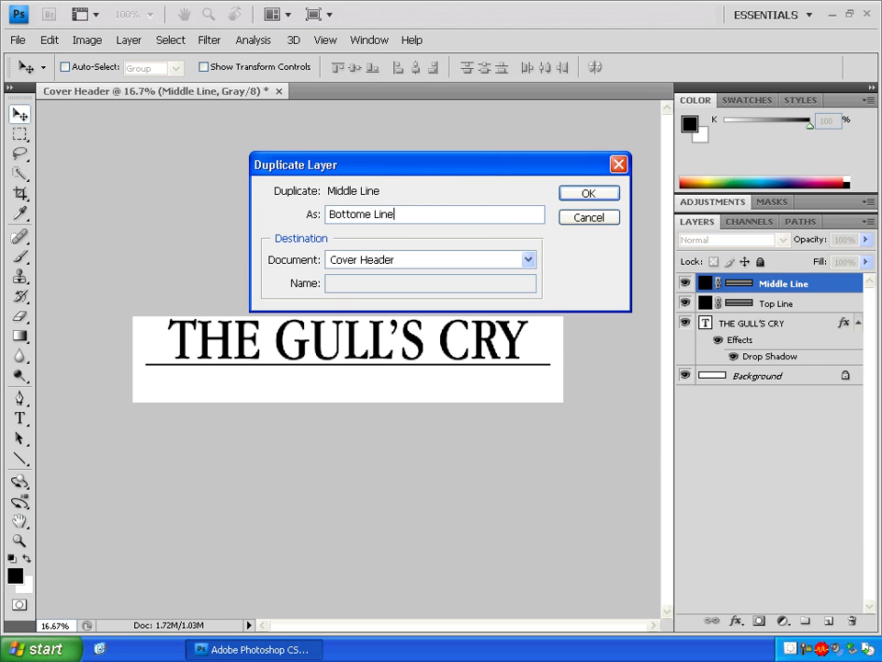
{"action": "left_click", "coordinate": [587, 195]}
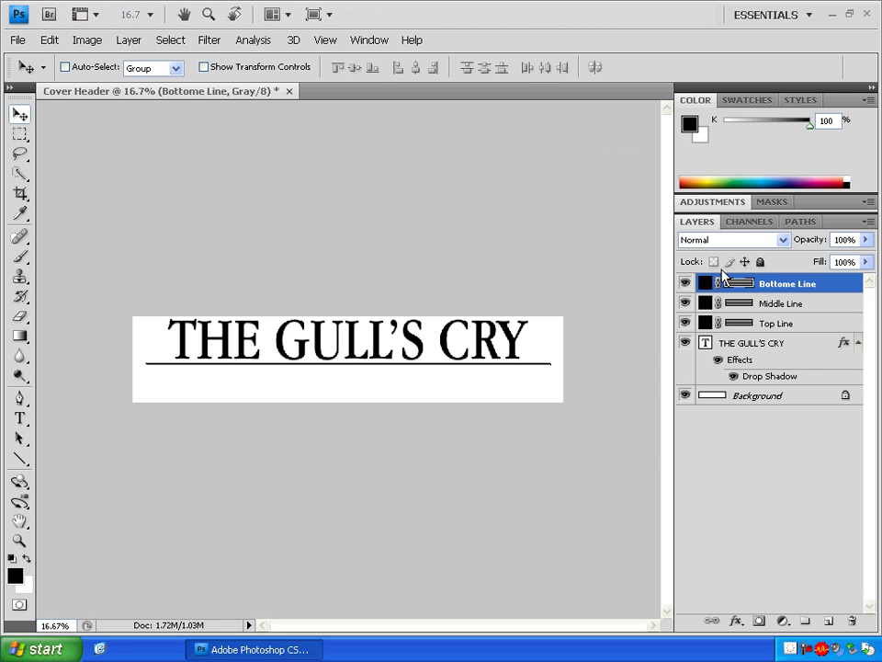
Free-transform the Middle Line layer to a vertical position of Y 389 px and apply the transformation
{"action": "left_click", "coordinate": [790, 304]}
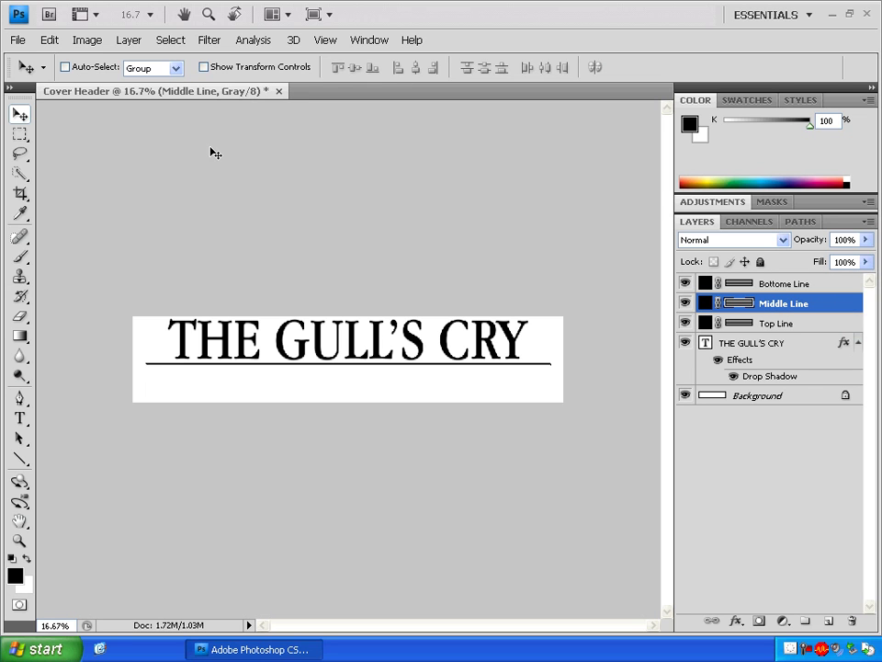
{"action": "key", "text": "ctrl+t"}
{"action": "left_click", "coordinate": [209, 67]}
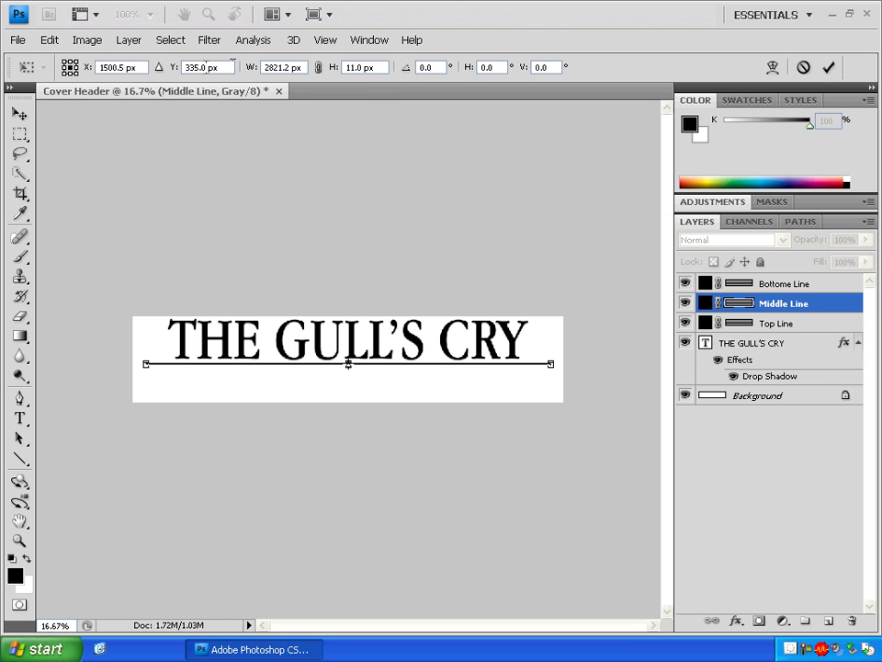
{"action": "left_click_drag", "start_coordinate": [209, 67], "coordinate": [185, 67]}
{"action": "type", "text": "383"}
{"action": "key", "text": "Return"}
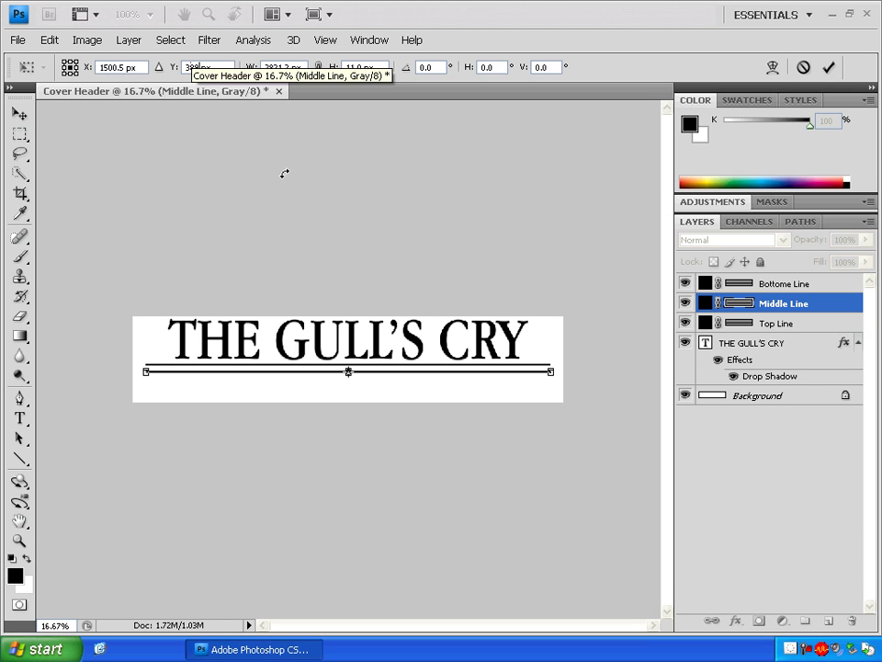
{"action": "left_click", "coordinate": [19, 112]}
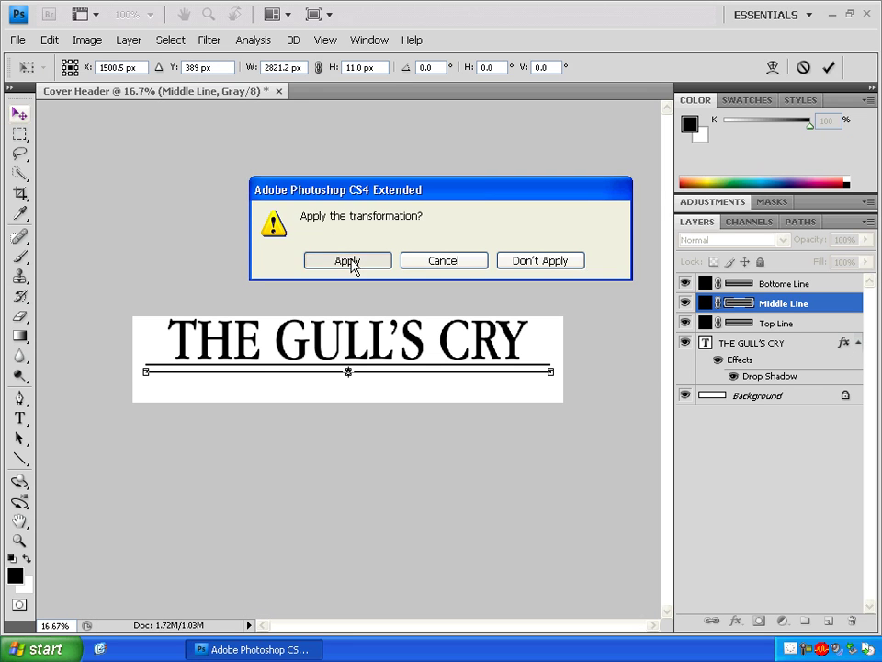
{"action": "left_click", "coordinate": [348, 261]}
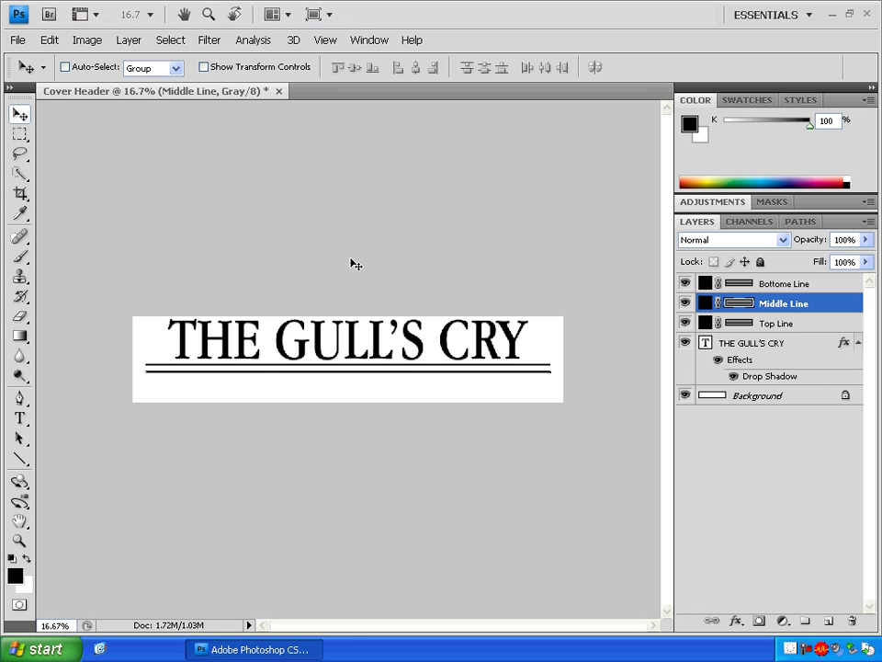
Free-transform the Bottome Line layer to a vertical position of Y 593 px and apply the transformation
{"action": "left_click", "coordinate": [797, 285]}
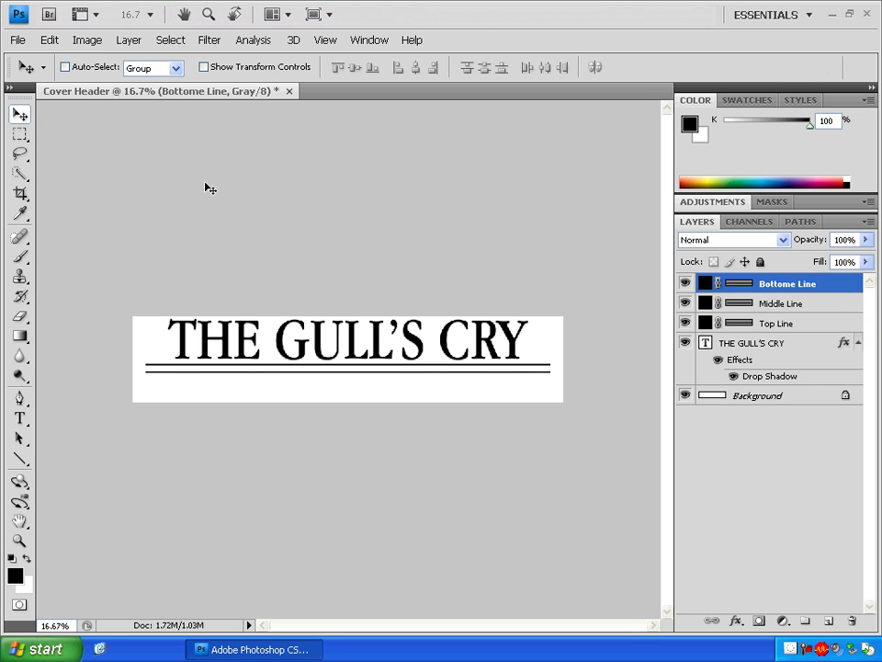
{"action": "key", "text": "ctrl+t"}
{"action": "double_click", "coordinate": [205, 67]}
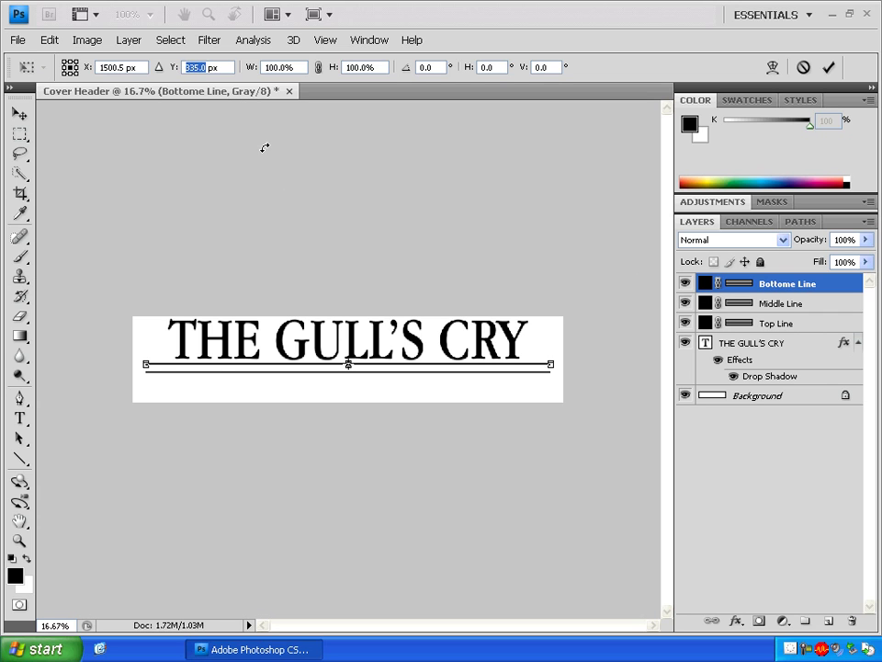
{"action": "type", "text": "5"}
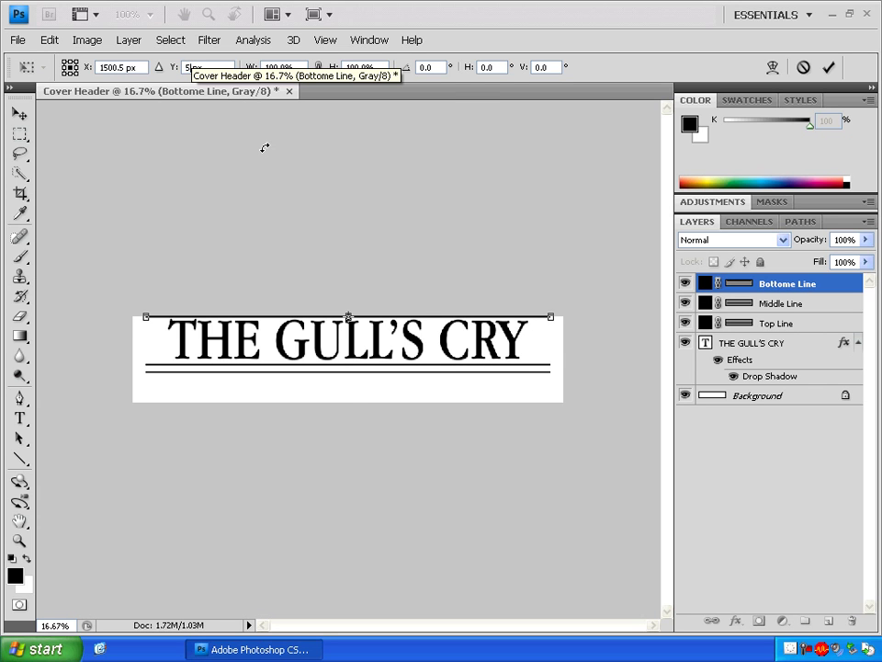
{"action": "type", "text": "93"}
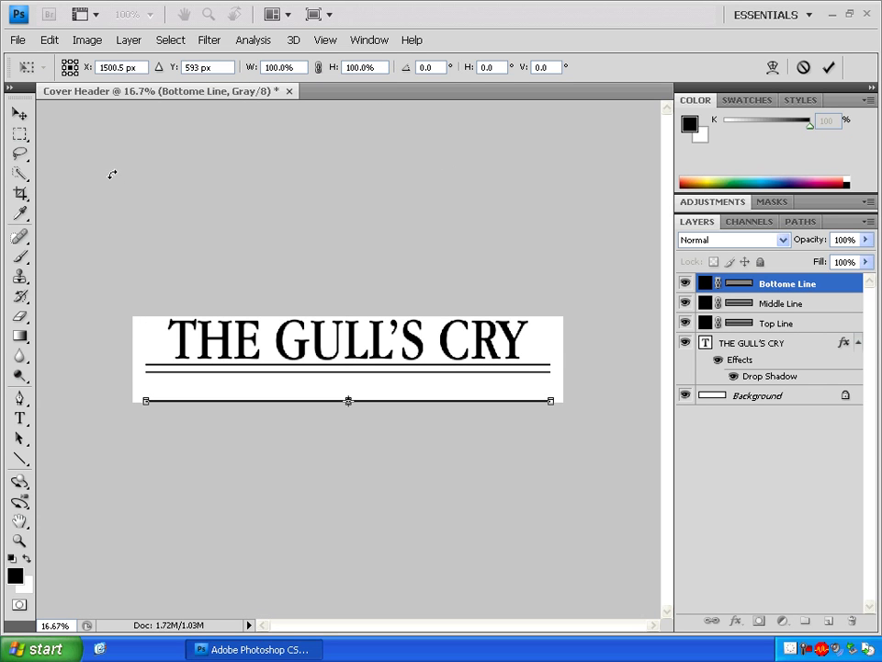
{"action": "left_click", "coordinate": [18, 111]}
{"action": "left_click", "coordinate": [352, 261]}
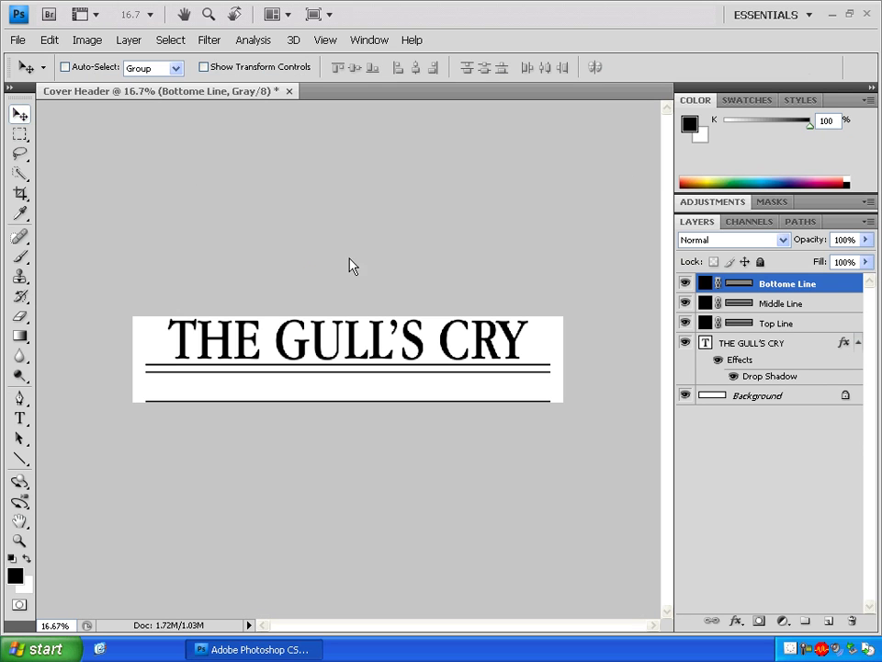
Add the text DECEMBER 2012 at 12 pt near the start of the band between the top and middle lines
{"action": "key", "text": "z"}
{"action": "left_click", "coordinate": [496, 394]}
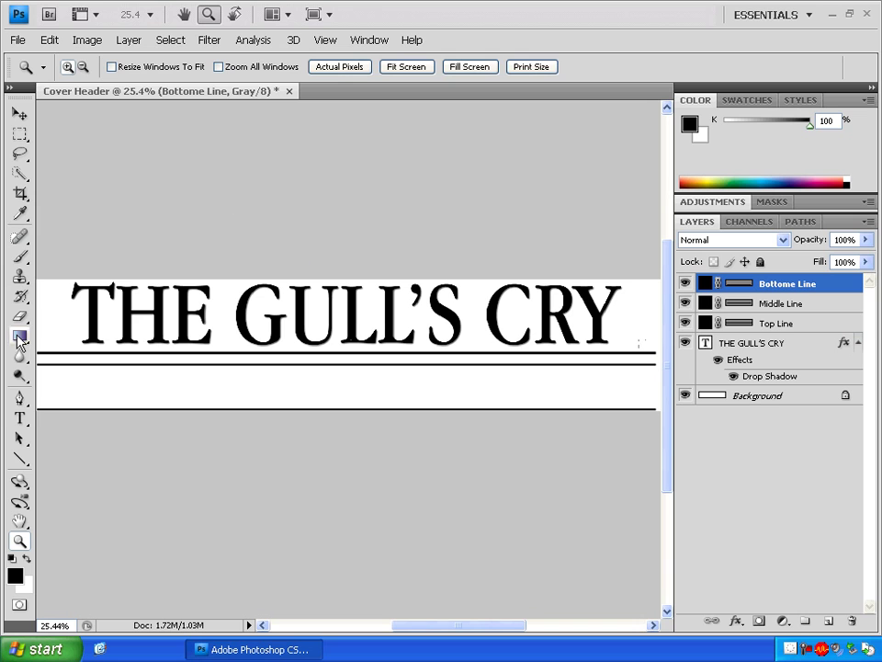
{"action": "left_click", "coordinate": [19, 422]}
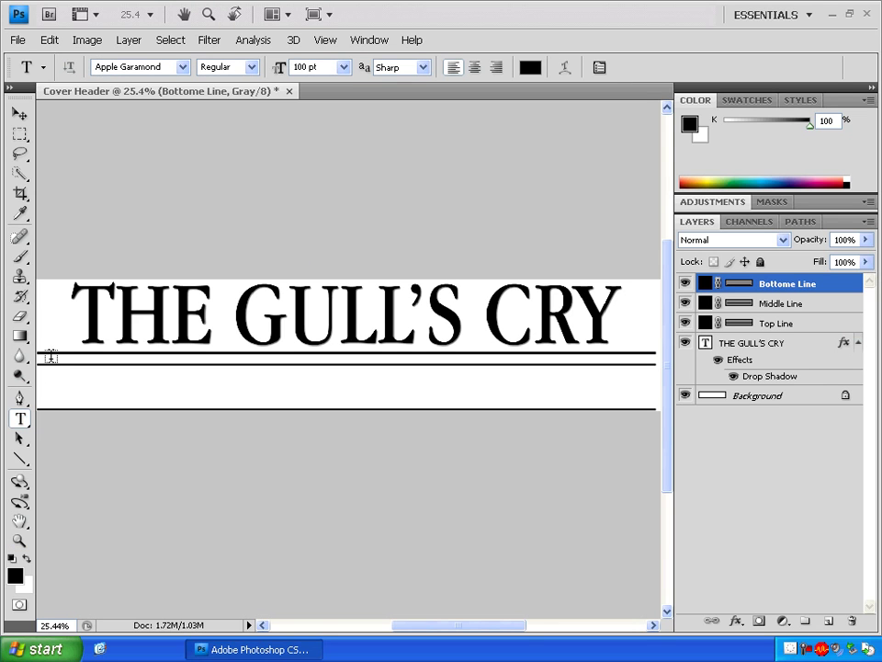
{"action": "left_click", "coordinate": [44, 358]}
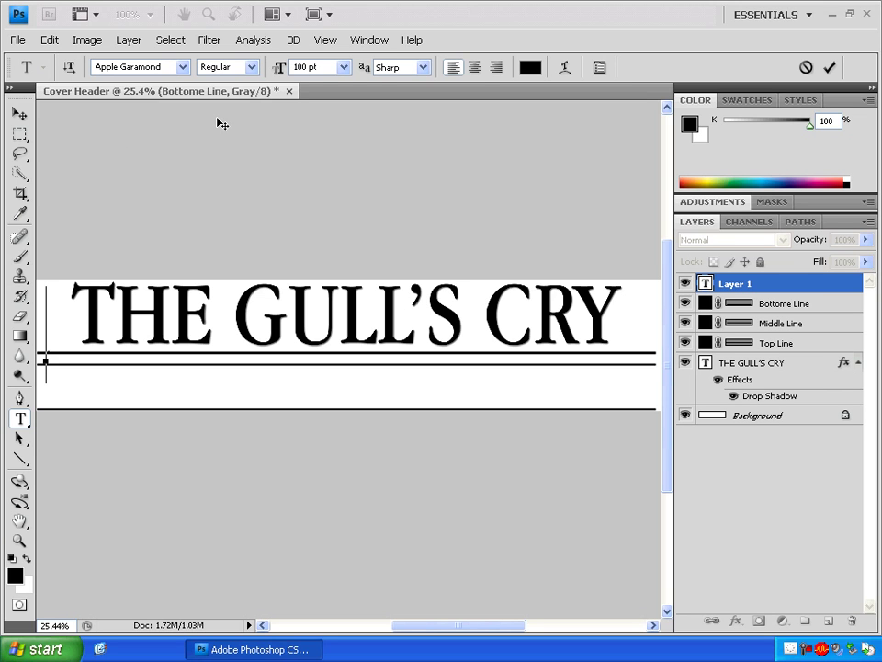
{"action": "left_click", "coordinate": [344, 67]}
{"action": "left_click", "coordinate": [321, 180]}
{"action": "type", "text": "CEMBER 2012"}
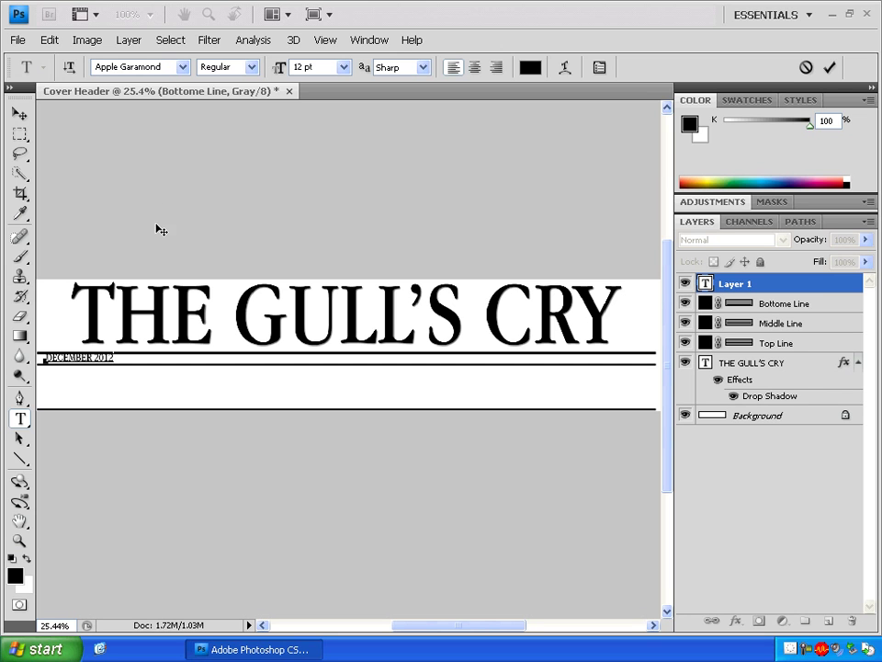
Set the DECEMBER 2012 text to the Bold style and commit the text edit
{"action": "left_click", "coordinate": [251, 67]}
{"action": "left_click", "coordinate": [230, 116]}
{"action": "scroll", "coordinate": [184, 147], "scroll_direction": "left", "scroll_amount": 3}
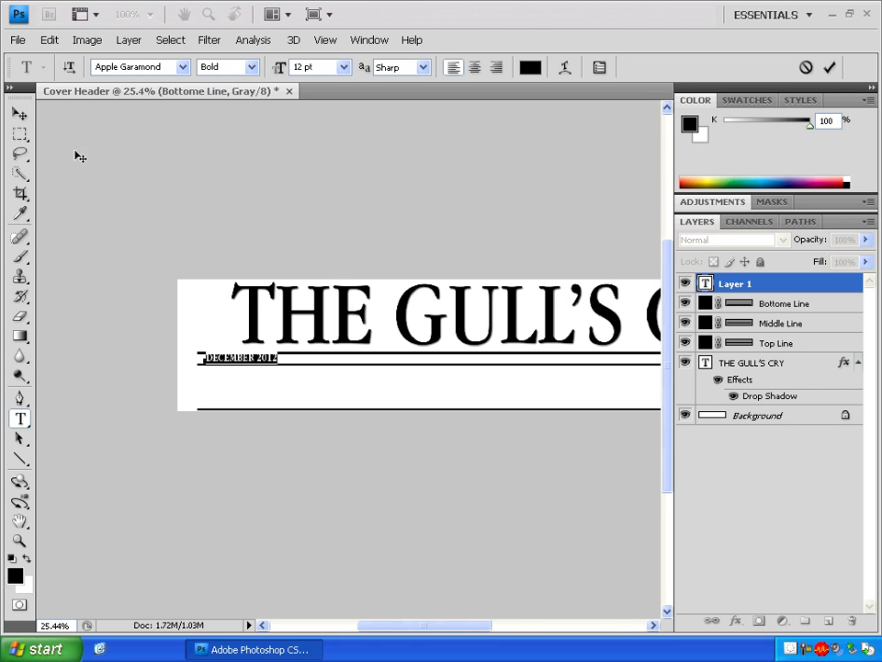
{"action": "left_click", "coordinate": [19, 113]}
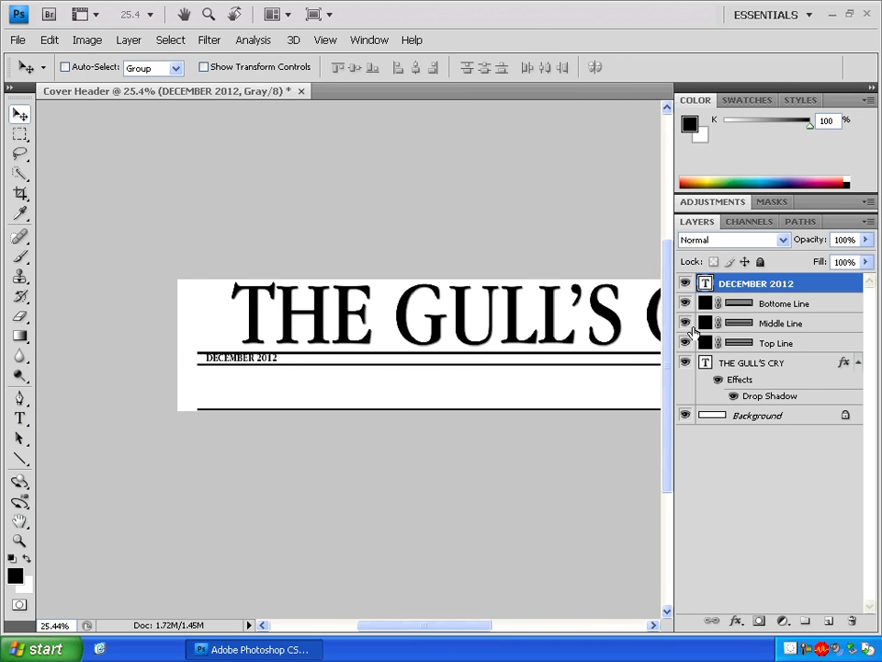
Free-transform the Top Line layer upward to about Y 323 px and apply the transformation
{"action": "left_click", "coordinate": [779, 343]}
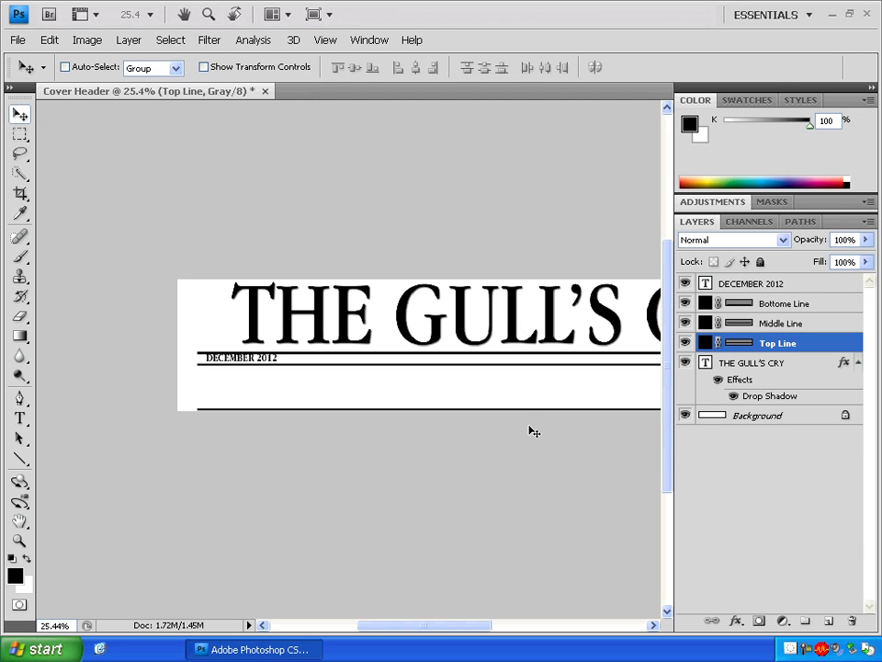
{"action": "key", "text": "ctrl+t"}
{"action": "key", "text": "Up"}
{"action": "key", "text": "Up"}
{"action": "key", "text": "Up"}
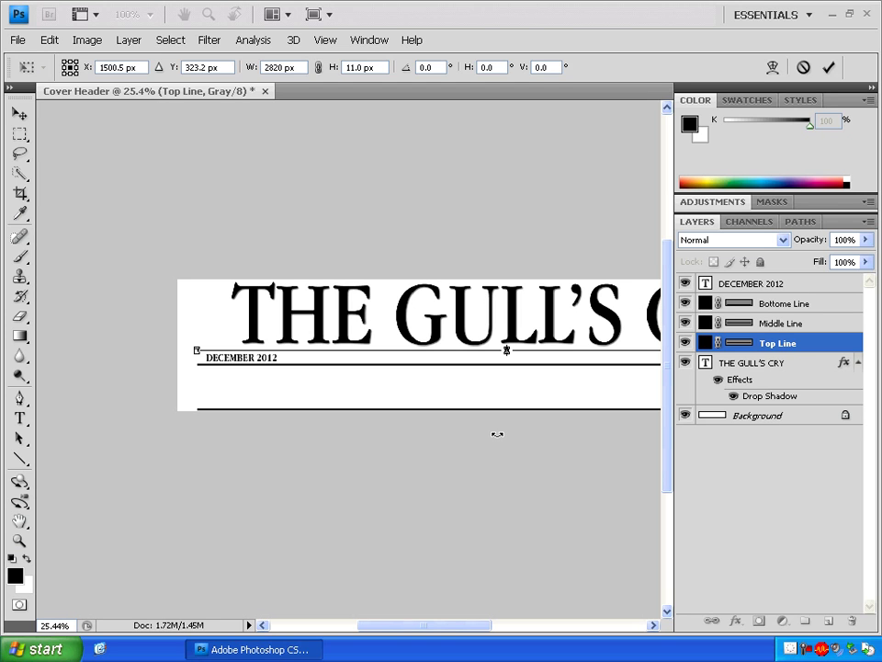
{"action": "left_click", "coordinate": [17, 110]}
{"action": "left_click", "coordinate": [358, 263]}
Select the DECEMBER 2012 layer and fine-tune its vertical position between the top and middle lines
{"action": "key", "text": "alt+period"}
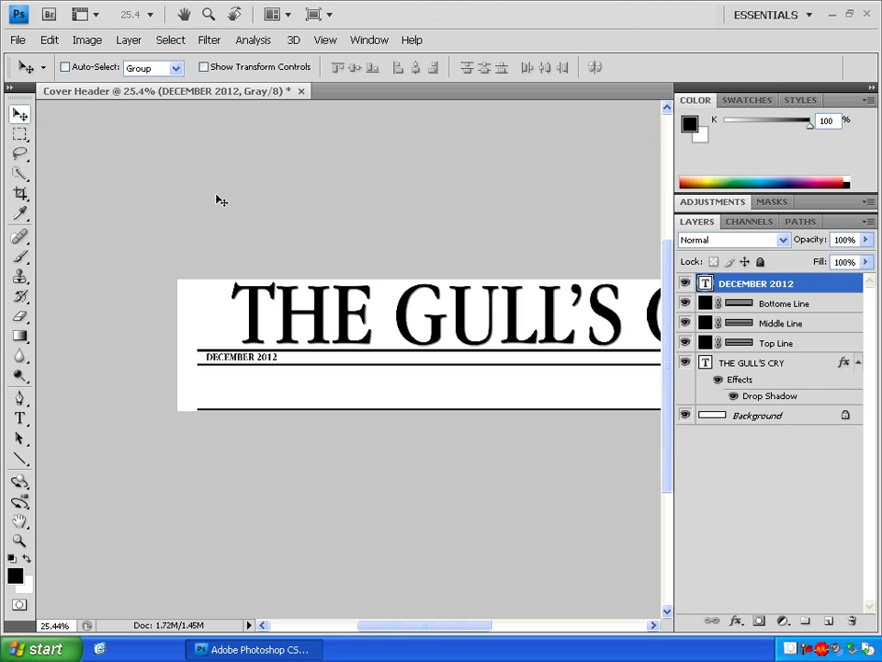
{"action": "key", "text": "z"}
{"action": "left_click", "coordinate": [276, 372]}
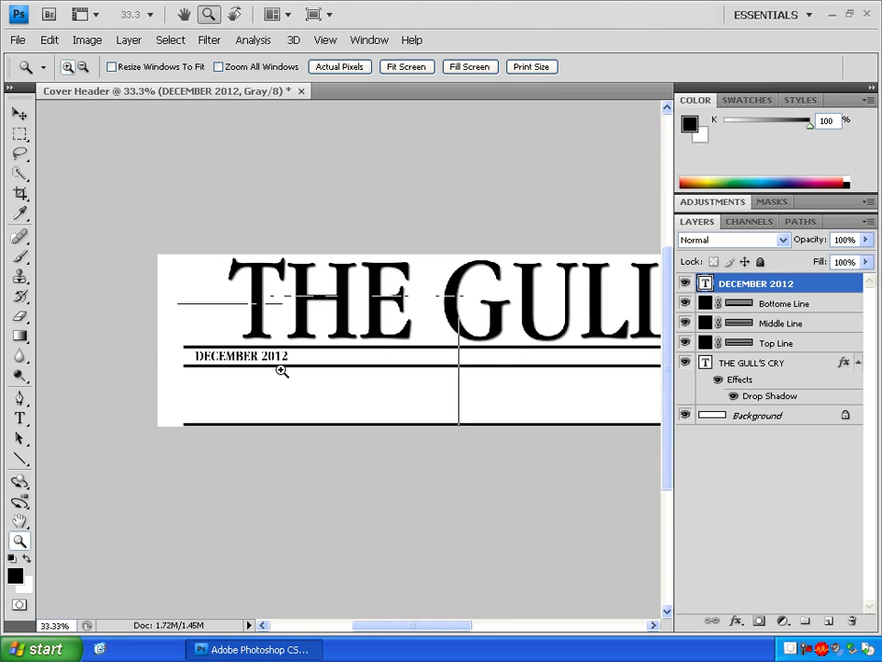
{"action": "left_click", "coordinate": [282, 371]}
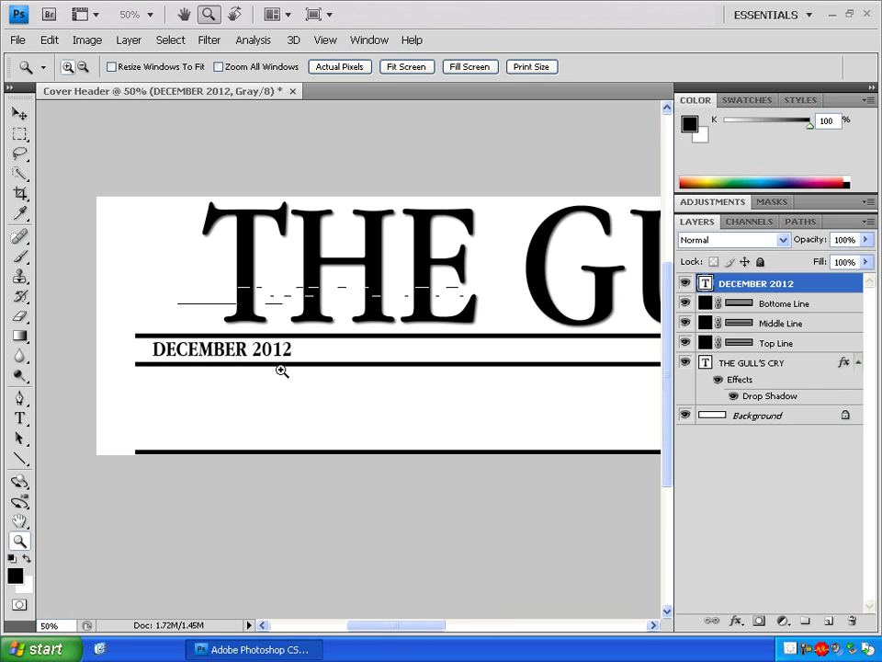
{"action": "left_click", "coordinate": [18, 115]}
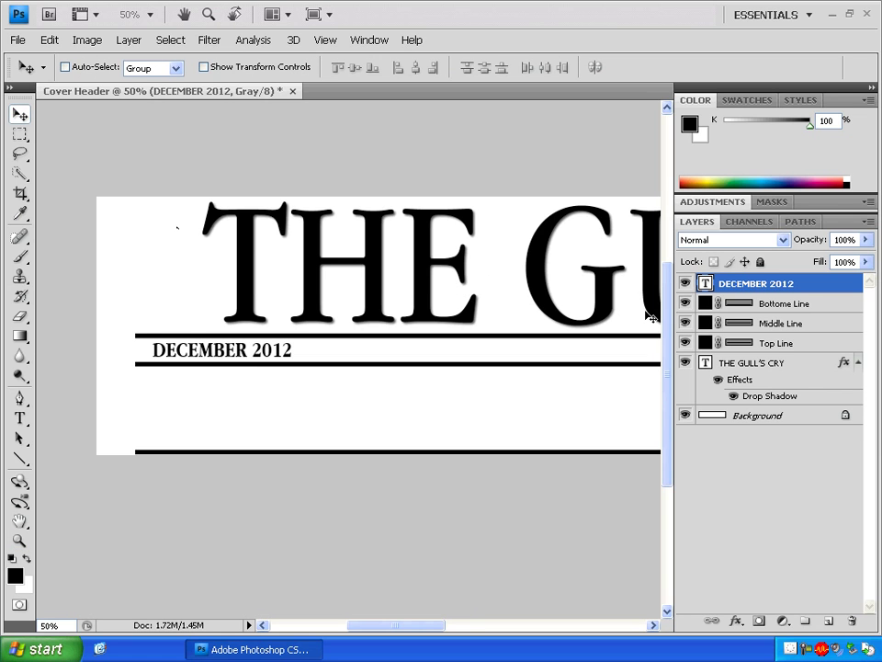
Duplicate the DECEMBER 2012 text layer, keeping the suggested copy name
{"action": "right_click", "coordinate": [746, 283]}
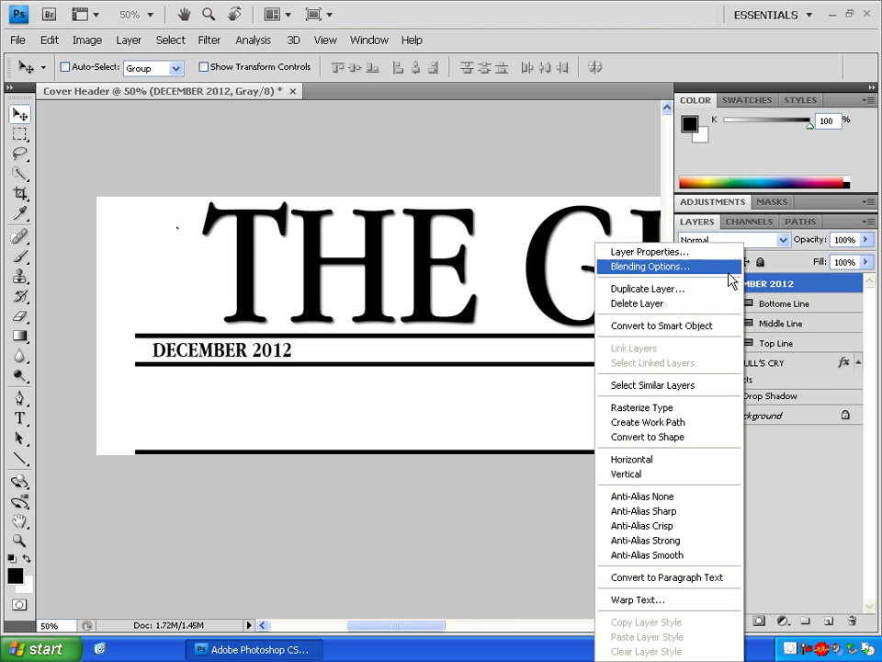
{"action": "left_click", "coordinate": [691, 290]}
{"action": "left_click", "coordinate": [587, 198]}
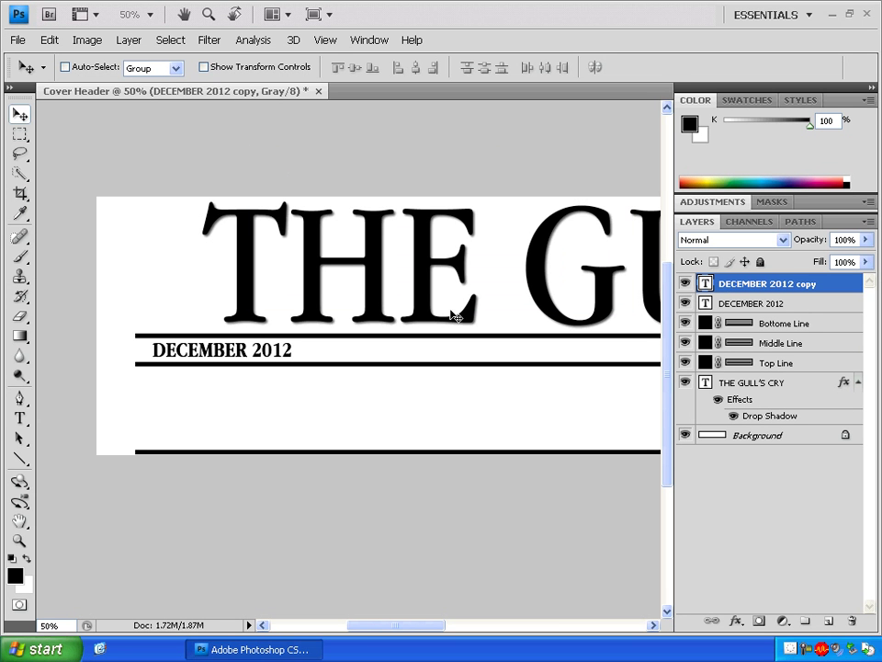
Nudge the duplicated DECEMBER 2012 text rightward along the band until it clears the original text
{"action": "key", "text": "shift+Right"}
{"action": "key", "text": "shift+Right"}
{"action": "key", "text": "shift+Right"}
{"action": "key", "text": "shift+Right"}
{"action": "key", "text": "shift+Right"}
{"action": "key", "text": "shift+Right"}
{"action": "key", "text": "shift+Right"}
{"action": "key", "text": "shift+Right"}
{"action": "key", "text": "shift+Right"}
{"action": "key", "text": "shift+Right"}
{"action": "key", "text": "shift+Right"}
{"action": "key", "text": "shift+Right"}
{"action": "key", "text": "shift+Right"}
{"action": "key", "text": "shift+Right"}
{"action": "key", "text": "shift+Right"}
{"action": "key", "text": "shift+Right"}
{"action": "key", "text": "shift+Right"}
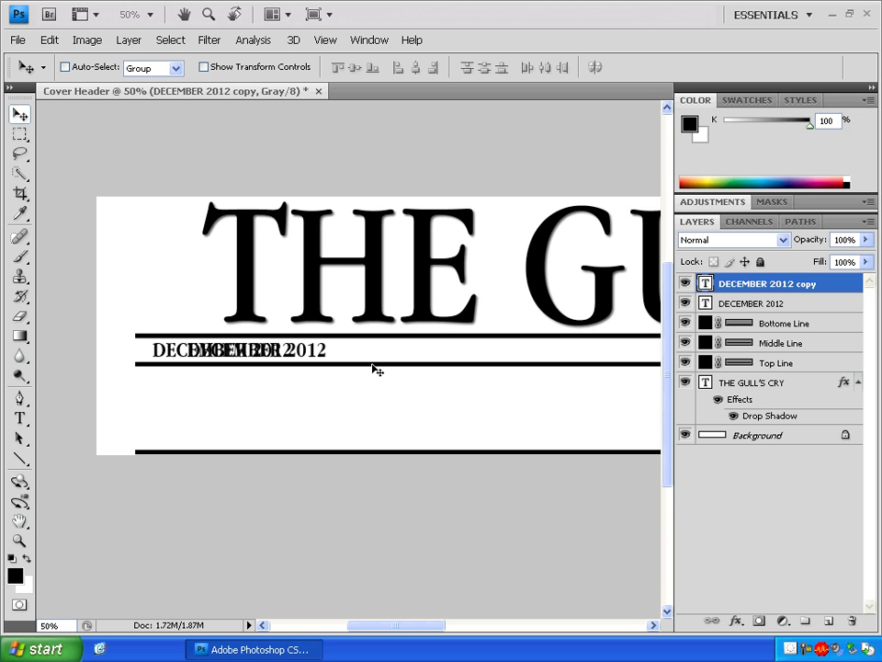
{"action": "key", "text": "shift+Right"}
{"action": "key", "text": "shift+Right"}
{"action": "key", "text": "shift+Right"}
{"action": "key", "text": "shift+Right"}
{"action": "key", "text": "shift+Right"}
{"action": "key", "text": "shift+Right"}
{"action": "key", "text": "shift+Right"}
{"action": "key", "text": "shift+Right"}
{"action": "key", "text": "shift+Right"}
{"action": "key", "text": "shift+Right"}
{"action": "key", "text": "shift+Right"}
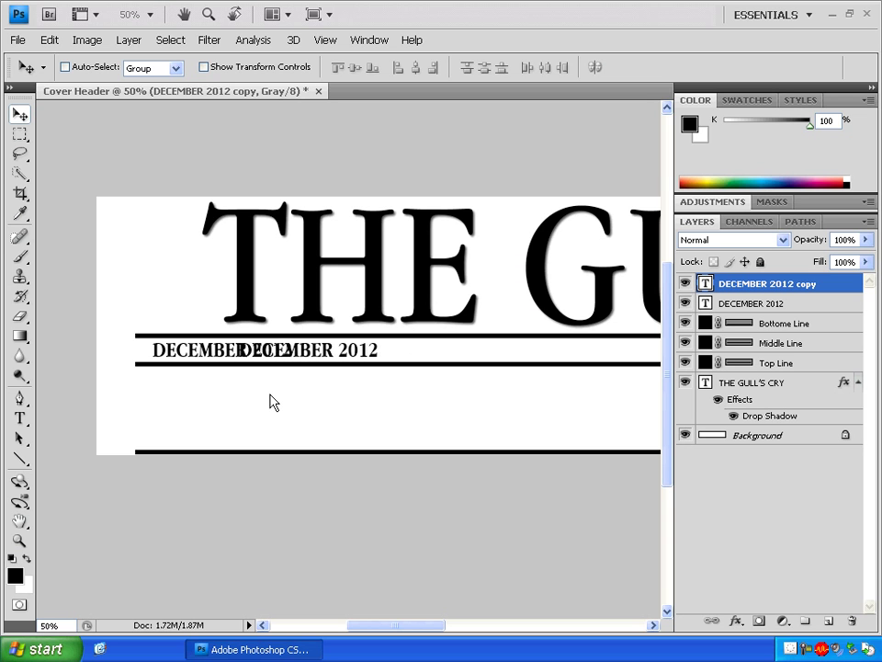
{"action": "key", "text": "shift+Right"}
{"action": "key", "text": "shift+Right"}
{"action": "key", "text": "shift+Right"}
{"action": "key", "text": "shift+Right"}
{"action": "key", "text": "shift+Right"}
{"action": "key", "text": "shift+Right"}
{"action": "key", "text": "shift+Right"}
{"action": "key", "text": "shift+Right"}
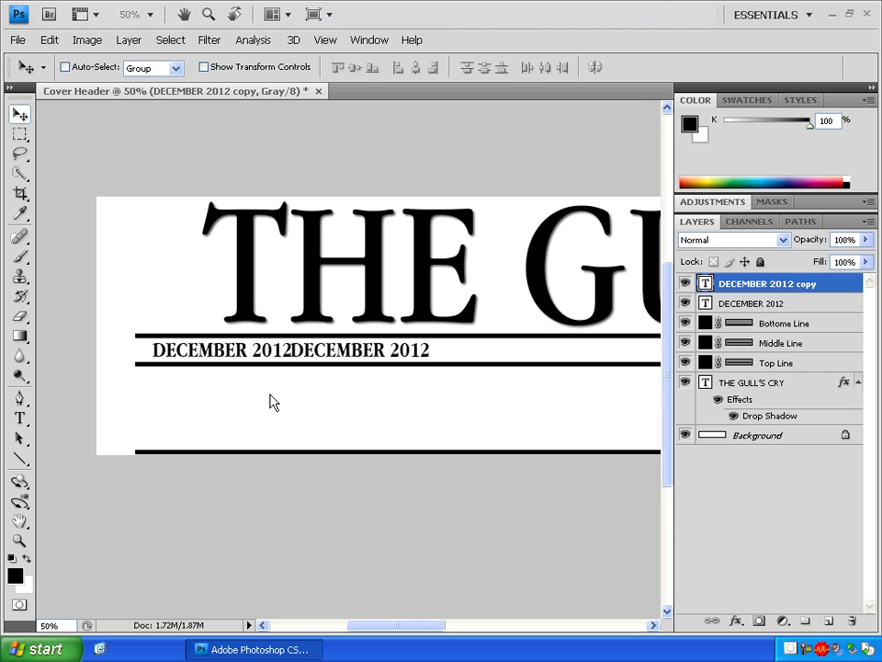
Free-transform the DECEMBER 2012 copy layer to a horizontal position of X 923 px and apply the transformation
{"action": "key", "text": "ctrl+t"}
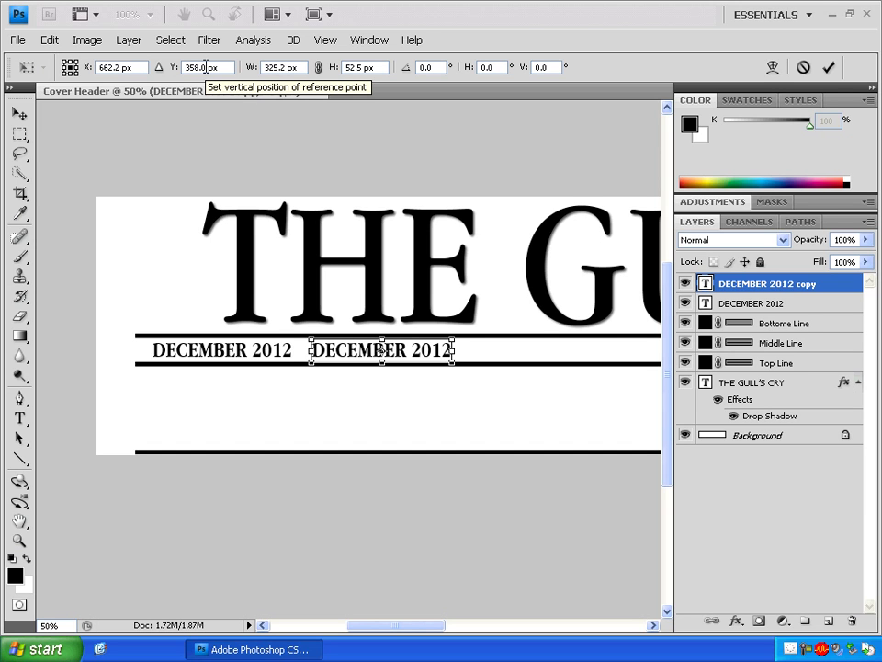
{"action": "double_click", "coordinate": [108, 67]}
{"action": "type", "text": "925"}
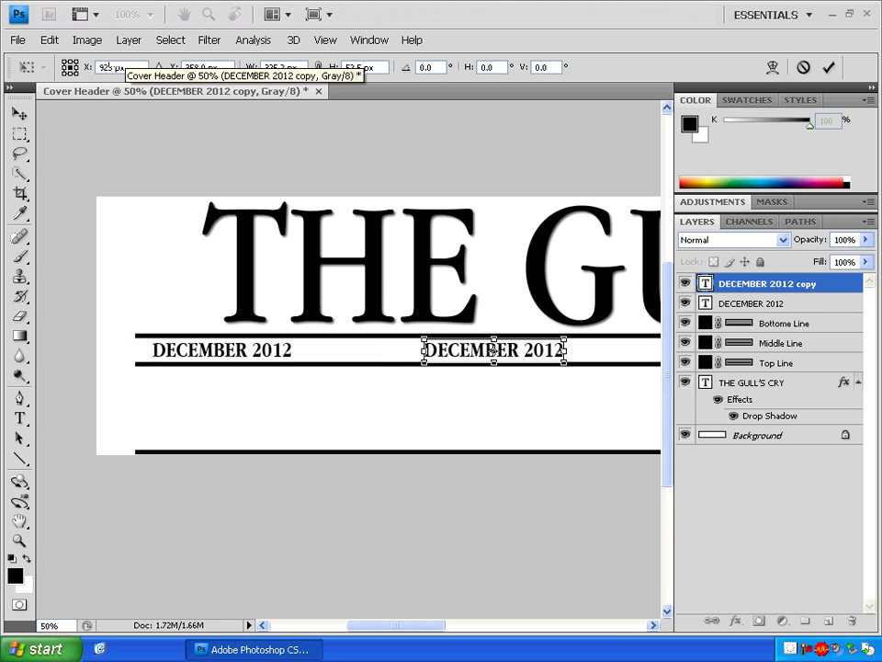
{"action": "left_click", "coordinate": [18, 110]}
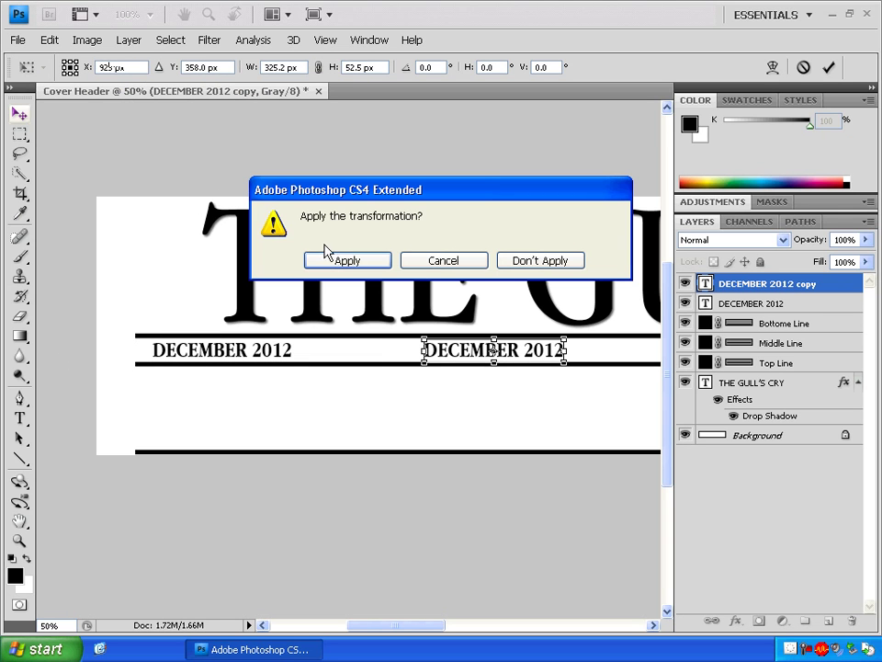
{"action": "left_click", "coordinate": [350, 263]}
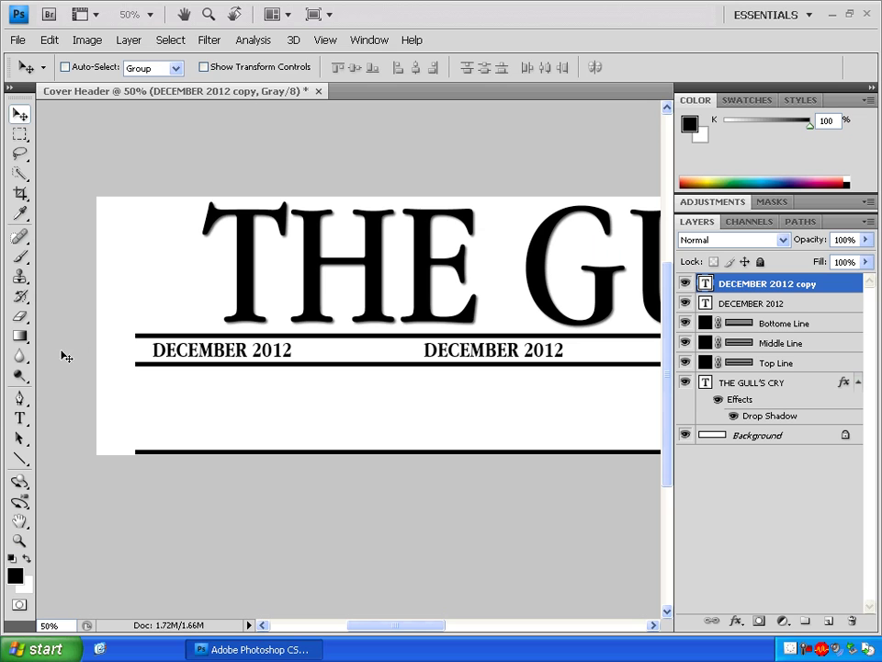
Replace the original DECEMBER 2012 text with VOLUME 56 ISSUE 4 and commit the edit
{"action": "left_click", "coordinate": [19, 418]}
{"action": "left_click", "coordinate": [282, 350]}
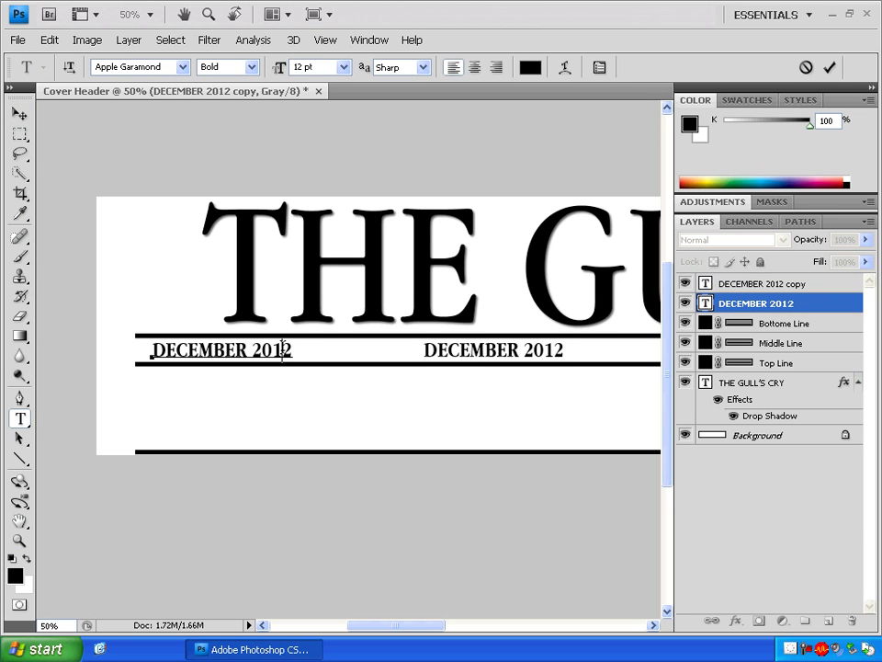
{"action": "key", "text": "BackSpace"}
{"action": "key", "text": "BackSpace"}
{"action": "key", "text": "BackSpace"}
{"action": "key", "text": "BackSpace"}
{"action": "key", "text": "BackSpace"}
{"action": "key", "text": "BackSpace"}
{"action": "key", "text": "BackSpace"}
{"action": "key", "text": "BackSpace"}
{"action": "key", "text": "BackSpace"}
{"action": "key", "text": "BackSpace"}
{"action": "key", "text": "BackSpace"}
{"action": "key", "text": "BackSpace"}
{"action": "key", "text": "BackSpace"}
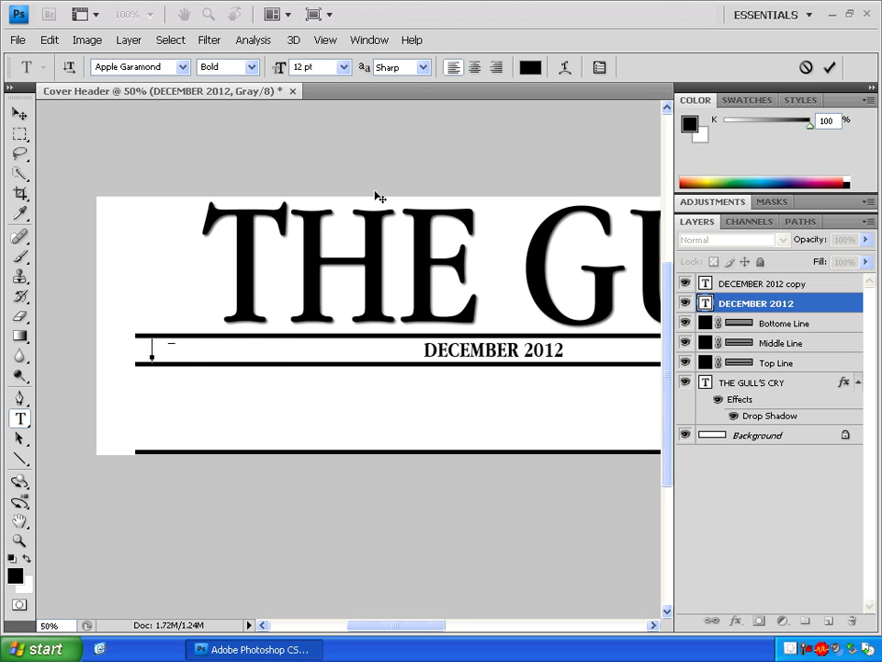
{"action": "type", "text": "VOLUME 56"}
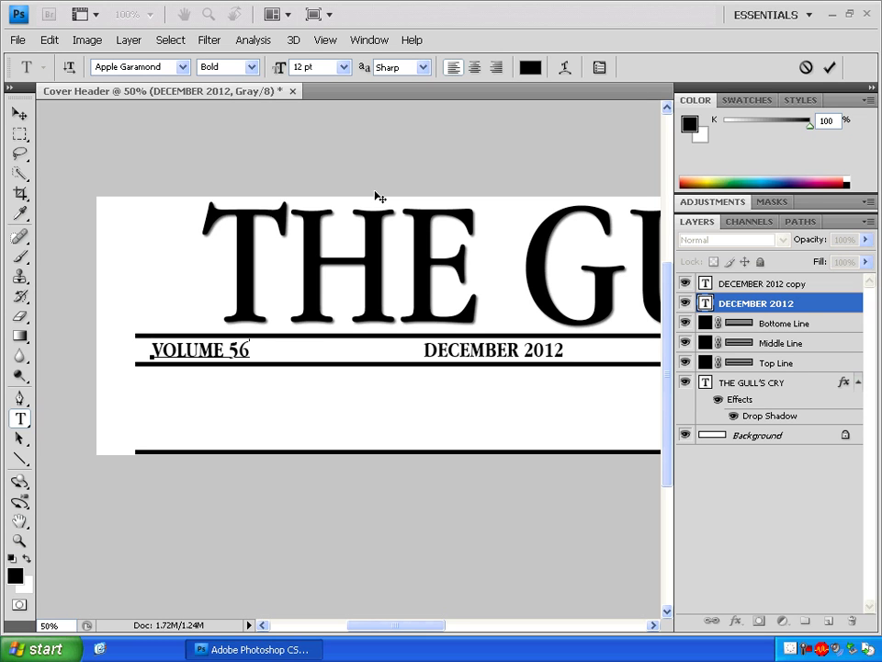
{"action": "type", "text": " ISSUE 4"}
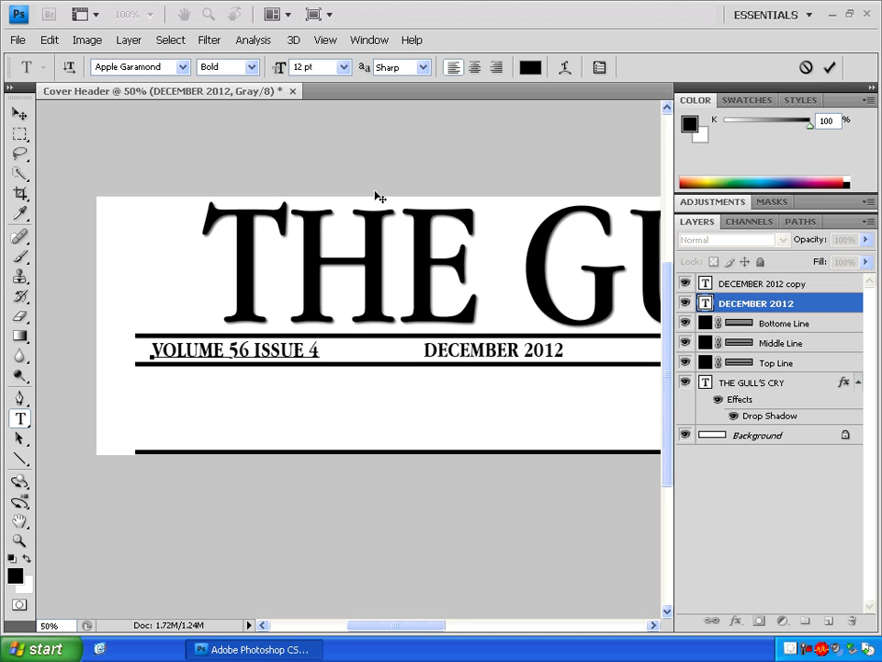
{"action": "left_click", "coordinate": [20, 112]}
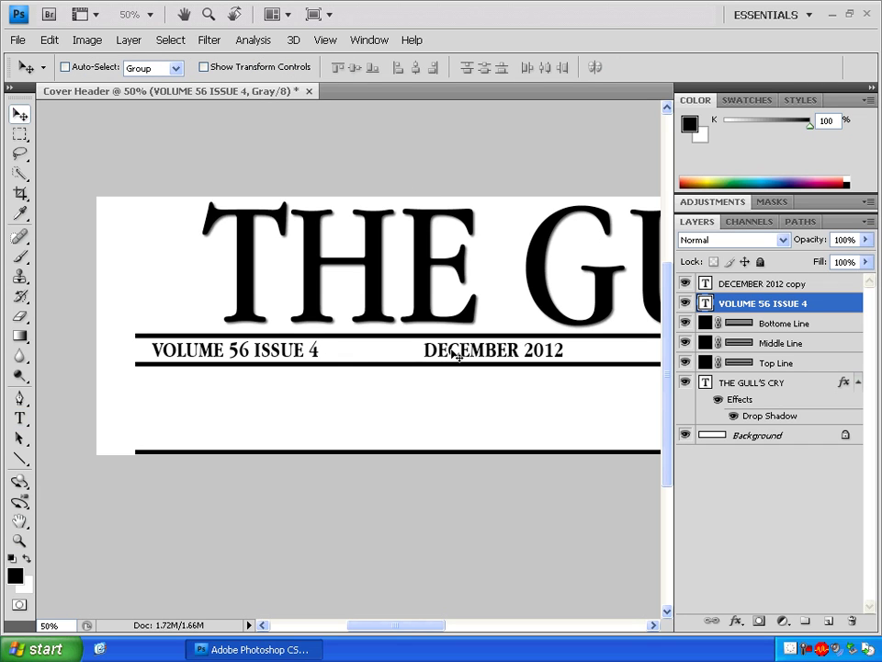
Duplicate the DECEMBER 2012 copy text layer under the name A STUDENT PUB
{"action": "left_click", "coordinate": [777, 285]}
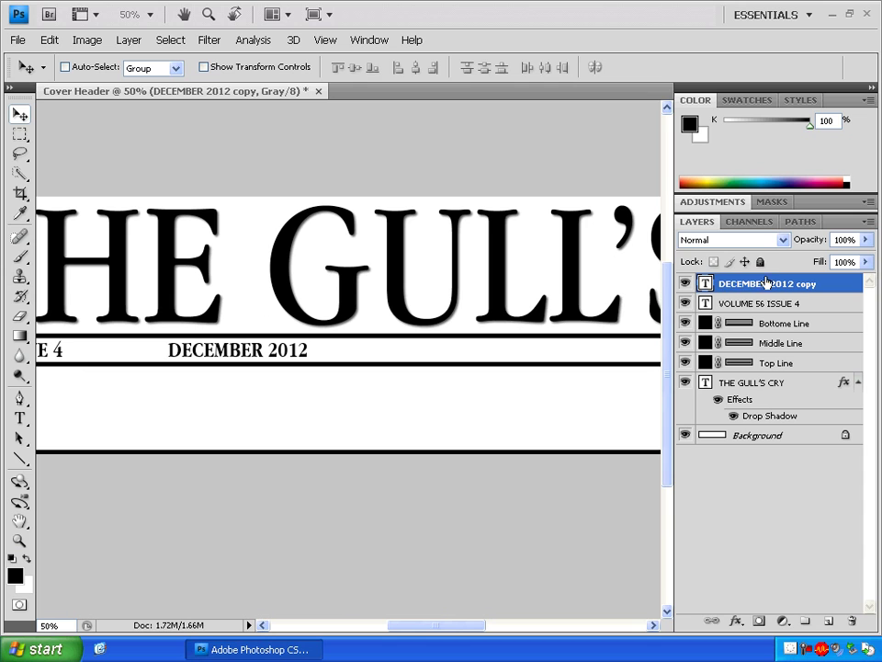
{"action": "right_click", "coordinate": [767, 283]}
{"action": "left_click", "coordinate": [656, 290]}
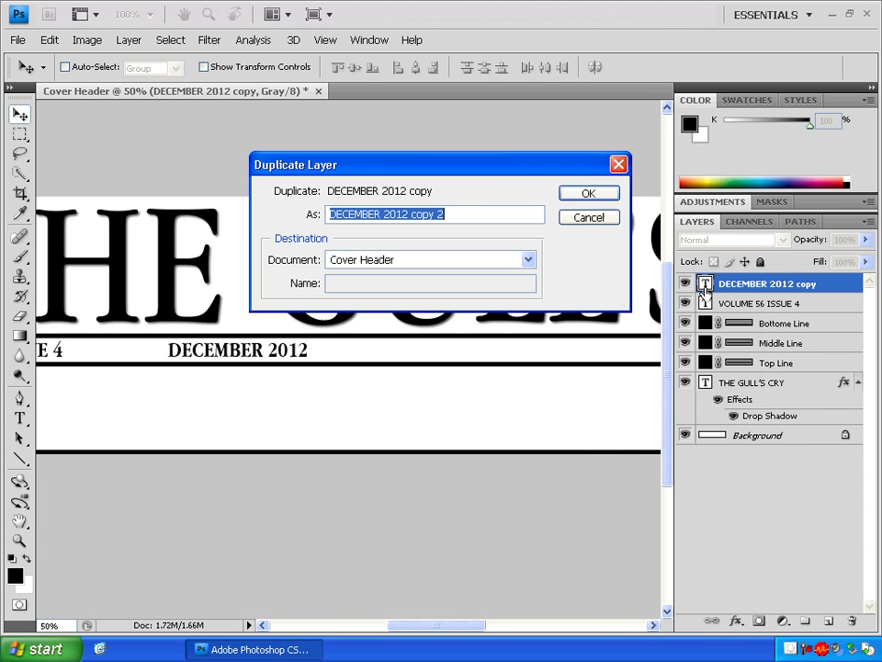
{"action": "type", "text": "A STUDENT PUB"}
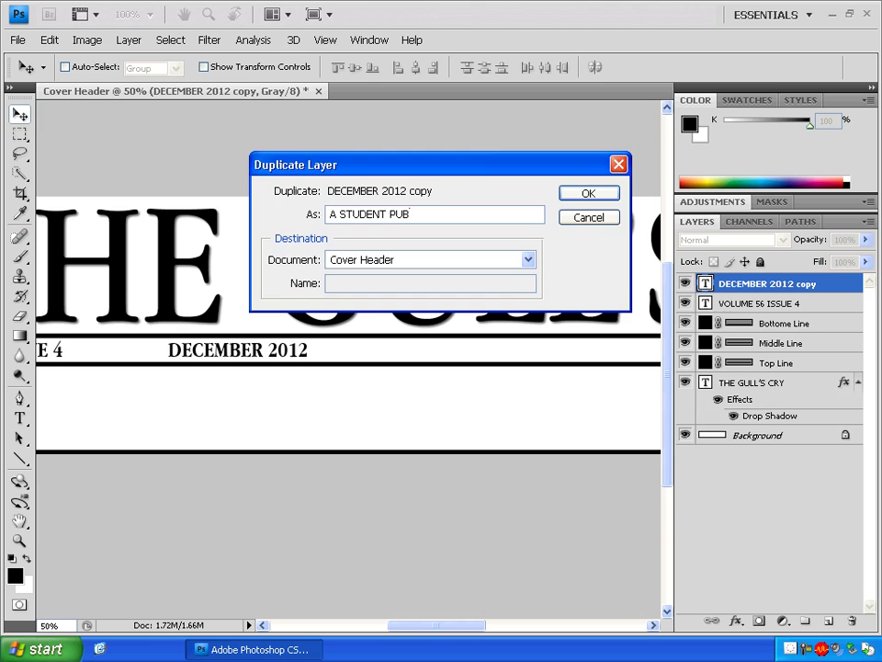
{"action": "key", "text": "Return"}
Free-transform the A STUDENT PUB layer to a horizontal position of X 2145 px and apply the transformation
{"action": "key", "text": "ctrl+t"}
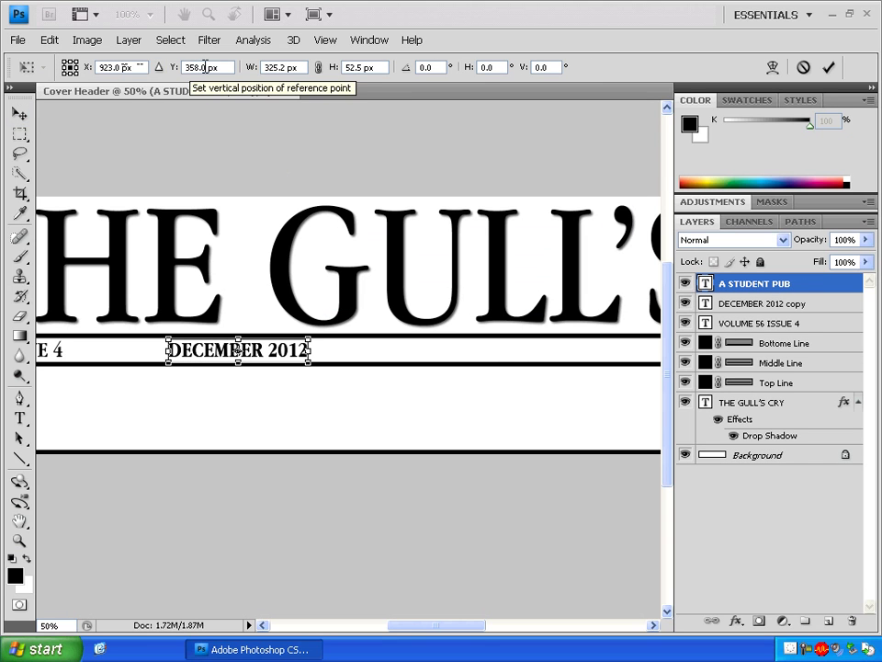
{"action": "double_click", "coordinate": [107, 67]}
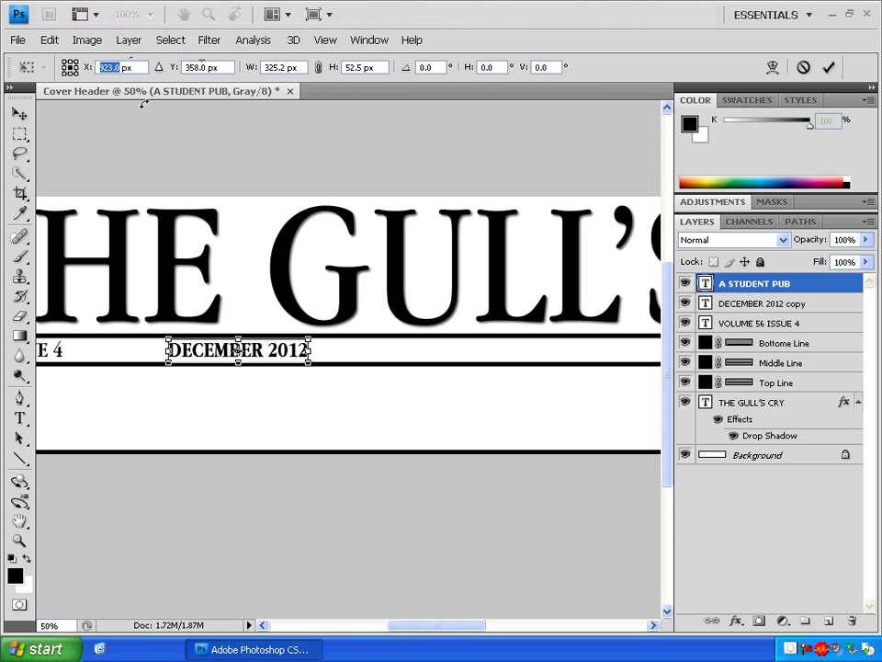
{"action": "type", "text": "2145"}
{"action": "key", "text": "Return"}
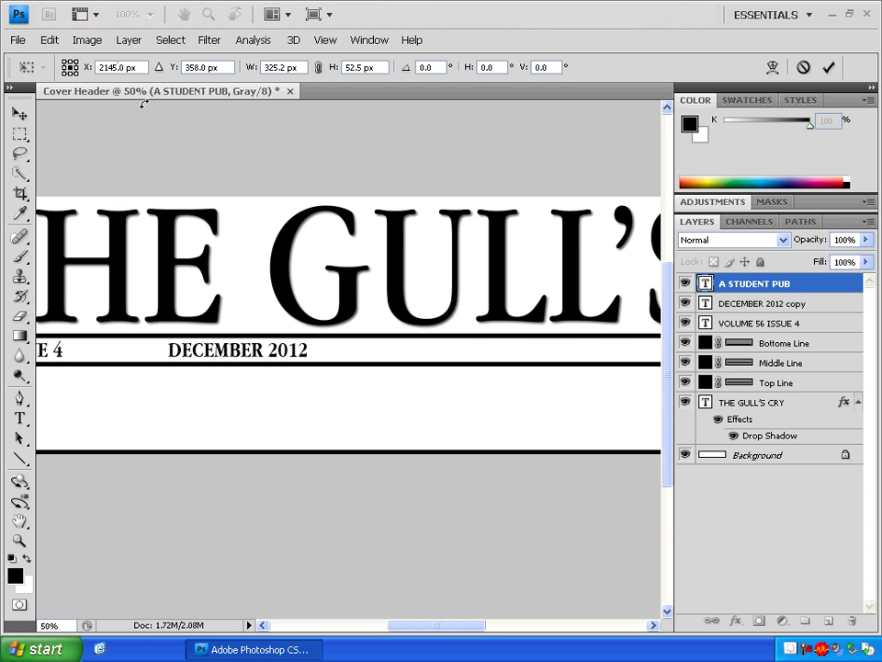
{"action": "left_click_drag", "start_coordinate": [441, 626], "coordinate": [472, 633]}
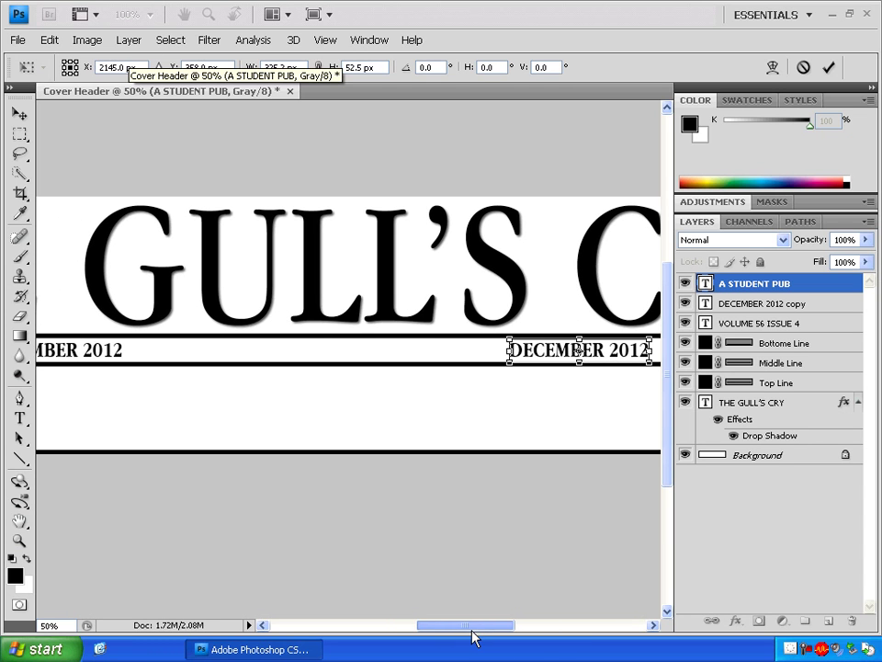
{"action": "left_click", "coordinate": [18, 112]}
{"action": "left_click", "coordinate": [349, 263]}
Replace the text of the A STUDENT PUB layer with A STUDENT PUBLICATION OF GULF COAST COMMUNITY COLLEGE and commit the edit
{"action": "key", "text": "t"}
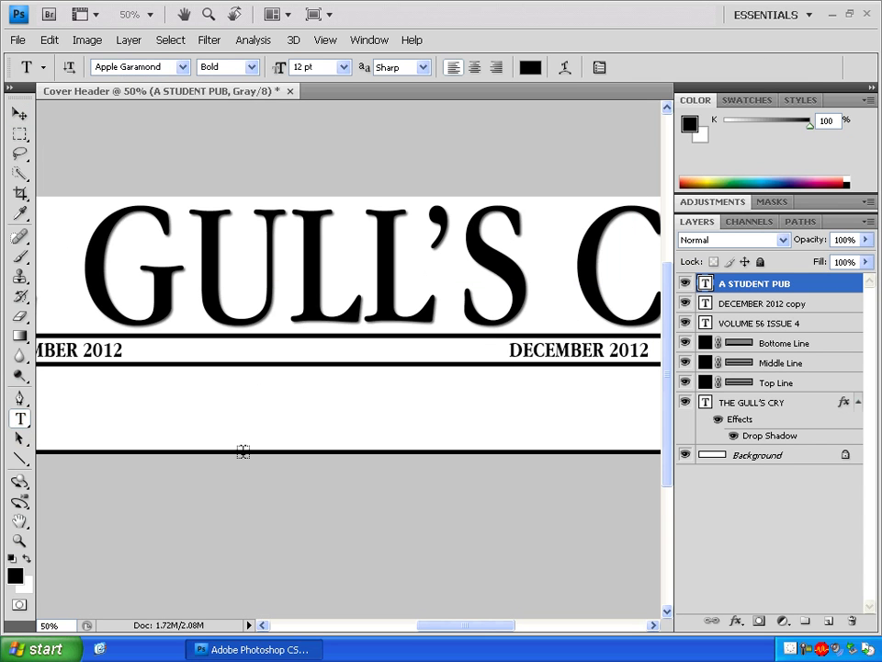
{"action": "left_click", "coordinate": [640, 352]}
{"action": "key", "text": "BackSpace"}
{"action": "key", "text": "BackSpace"}
{"action": "key", "text": "BackSpace"}
{"action": "key", "text": "BackSpace"}
{"action": "key", "text": "BackSpace"}
{"action": "key", "text": "BackSpace"}
{"action": "key", "text": "BackSpace"}
{"action": "key", "text": "BackSpace"}
{"action": "key", "text": "BackSpace"}
{"action": "key", "text": "BackSpace"}
{"action": "key", "text": "BackSpace"}
{"action": "key", "text": "BackSpace"}
{"action": "key", "text": "BackSpace"}
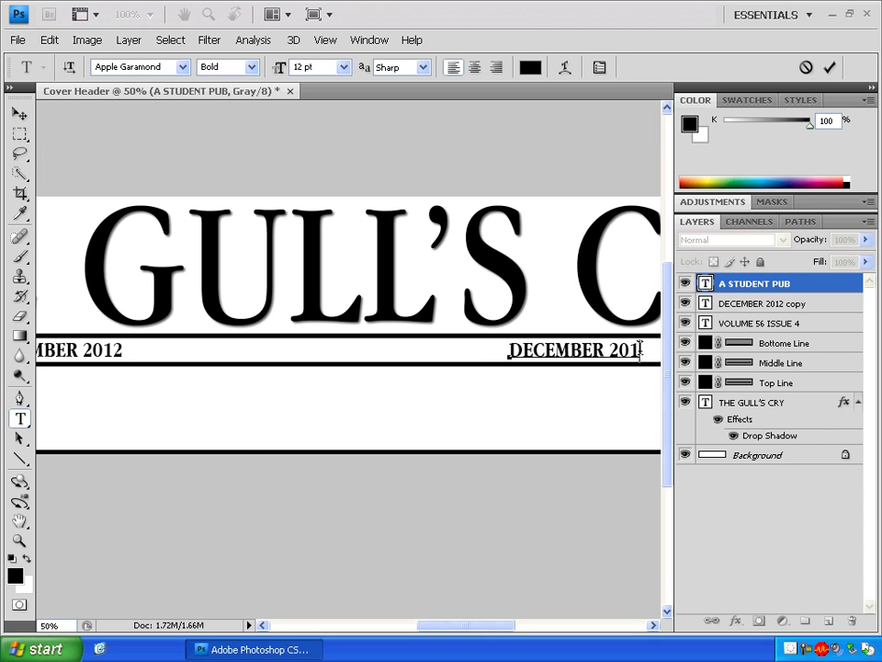
{"action": "type", "text": "A STUDENT PUBLICATION OF GULF COAST"}
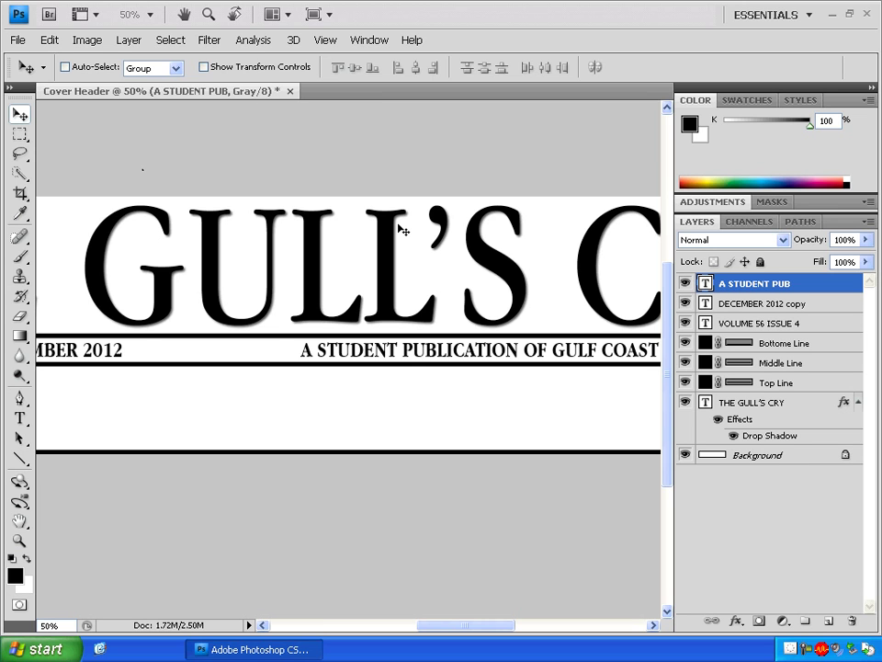
Start a new horizontal text just below the middle line, under VOLUME 56 ISSUE 4, set in Times New Roman Regular at 9 pt
{"action": "key", "text": "ctrl+0"}
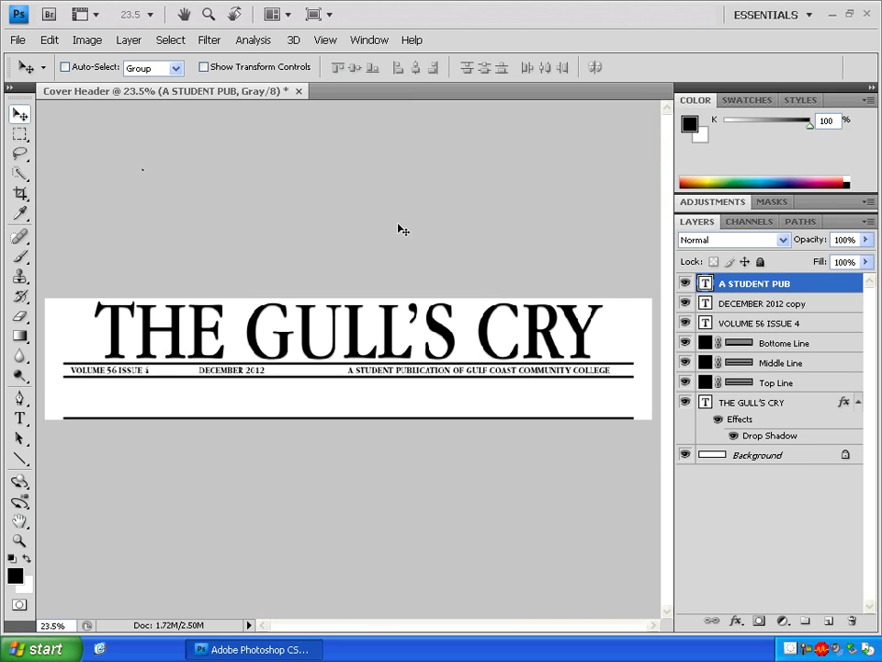
{"action": "left_click", "coordinate": [21, 419]}
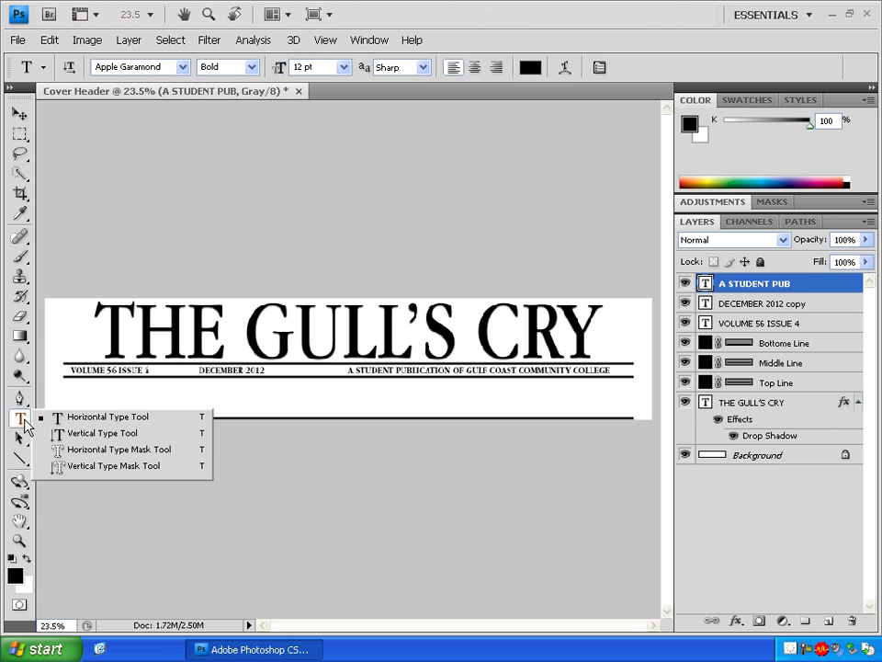
{"action": "left_click", "coordinate": [69, 417]}
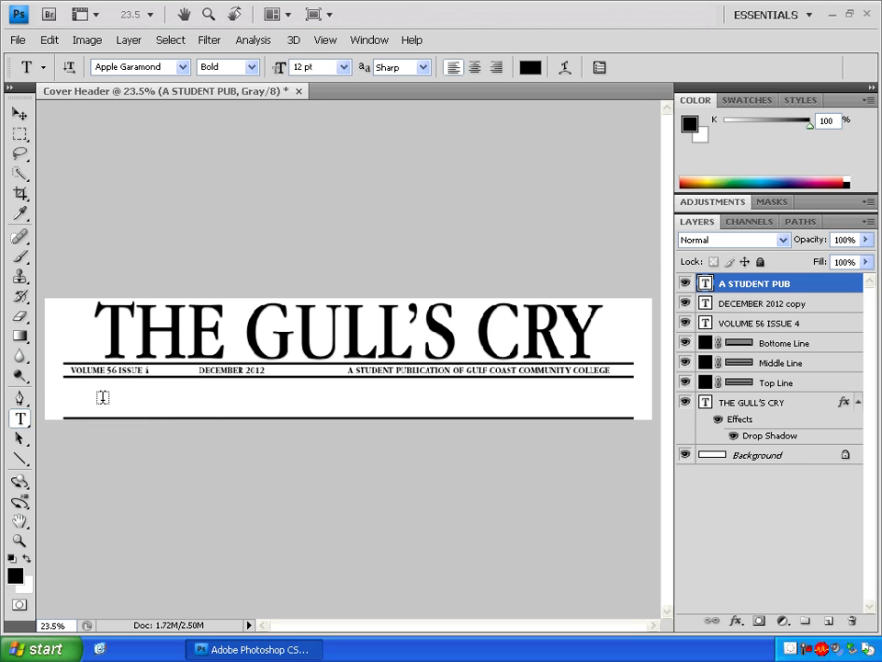
{"action": "left_click", "coordinate": [71, 386]}
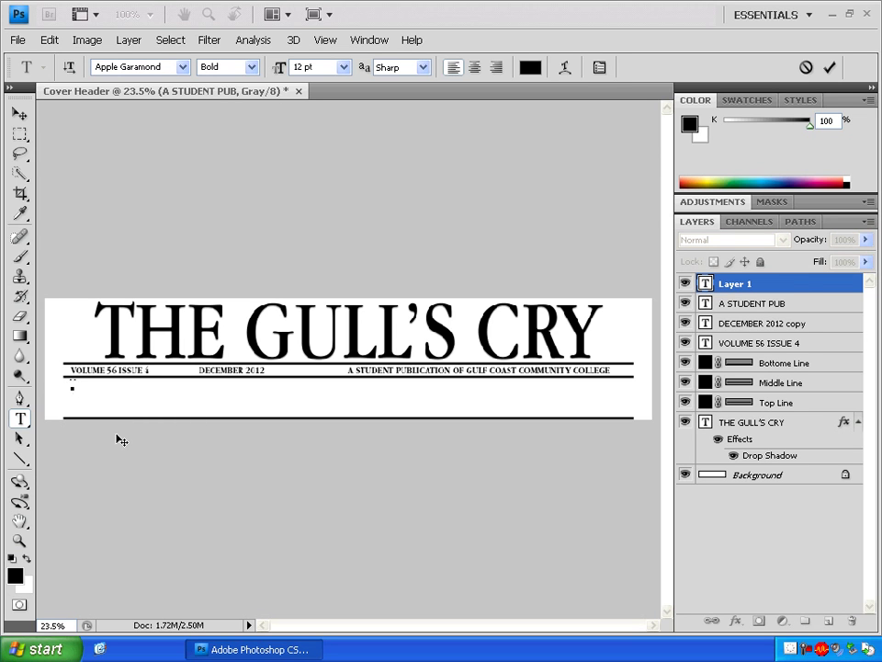
{"action": "left_click", "coordinate": [129, 66]}
{"action": "type", "text": "Times New Roman"}
{"action": "key", "text": "Return"}
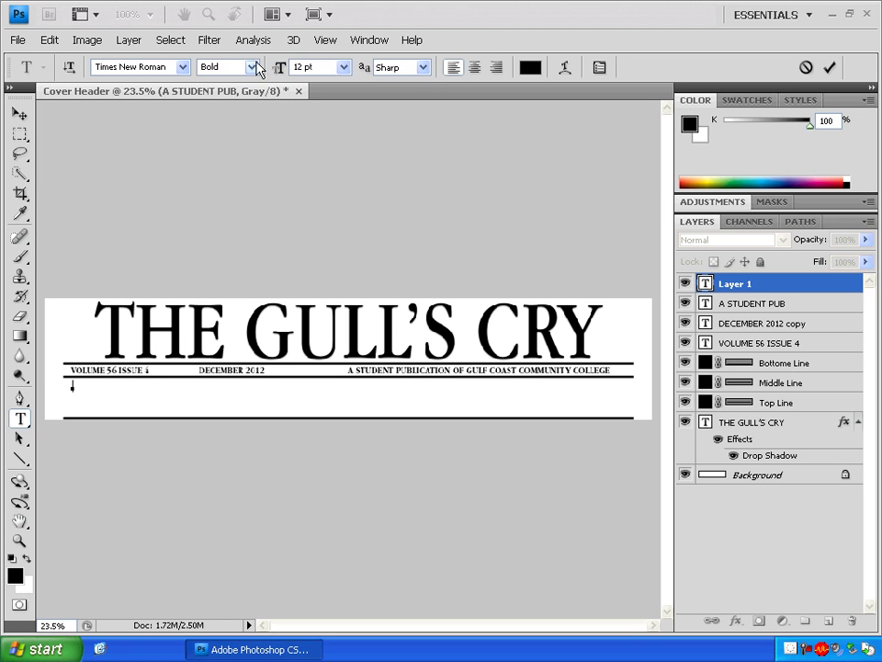
{"action": "left_click", "coordinate": [250, 68]}
{"action": "left_click", "coordinate": [241, 87]}
{"action": "left_click", "coordinate": [343, 67]}
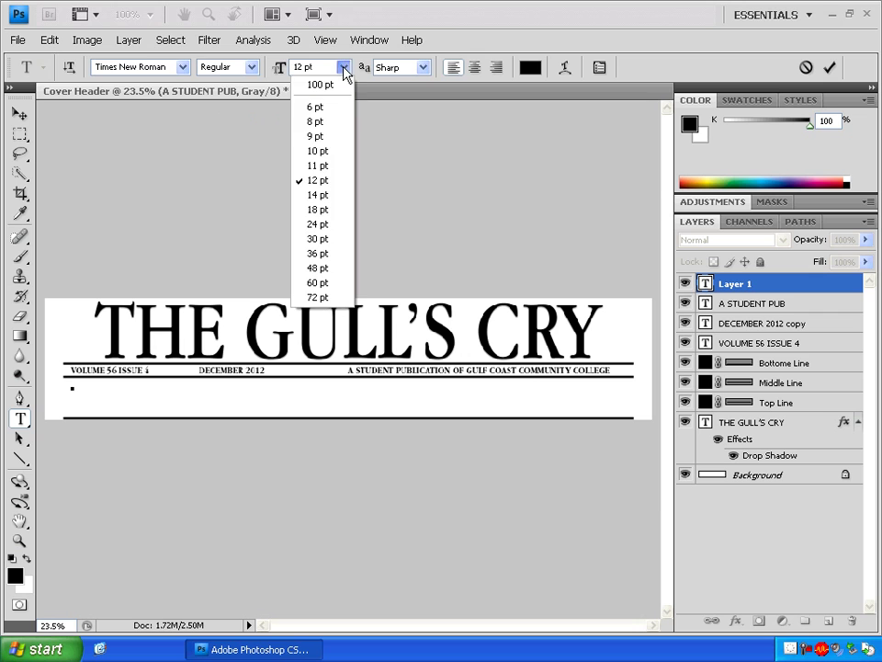
{"action": "left_click", "coordinate": [322, 137]}
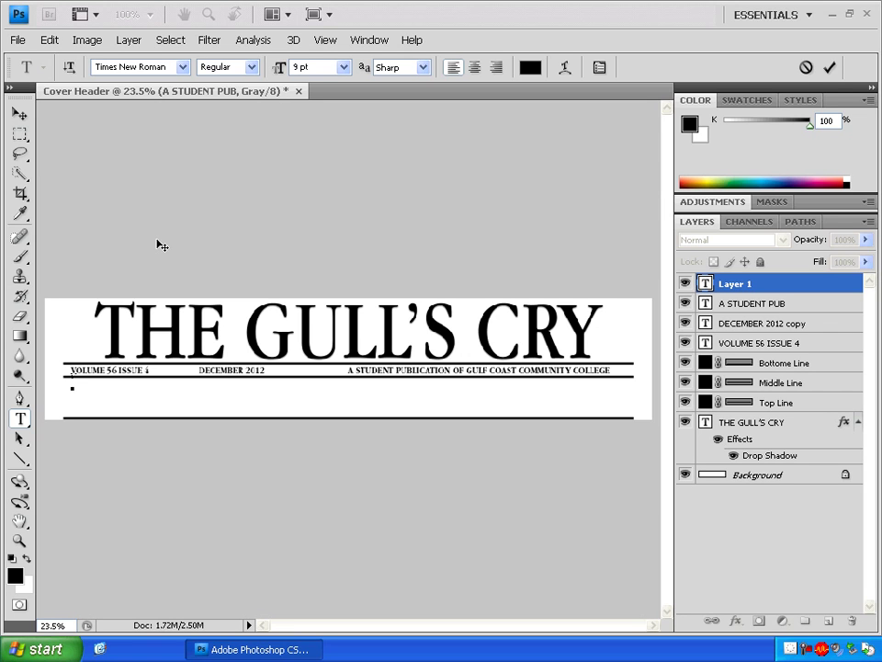
Enter Gulf Coast Community College as the new text and commit it
{"action": "type", "text": "Ed"}
{"action": "type", "text": "lf"}
{"action": "type", "text": " C"}
{"action": "type", "text": "oast Community C"}
{"action": "type", "text": "ollege"}
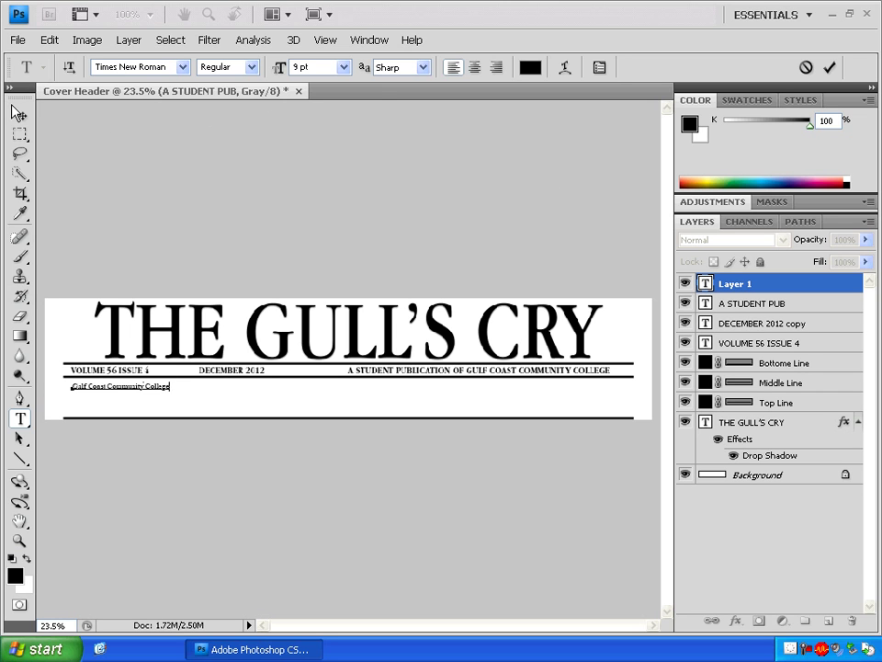
{"action": "left_click", "coordinate": [18, 111]}
{"action": "key", "text": "z"}
{"action": "left_click_drag", "start_coordinate": [87, 363], "coordinate": [248, 443]}
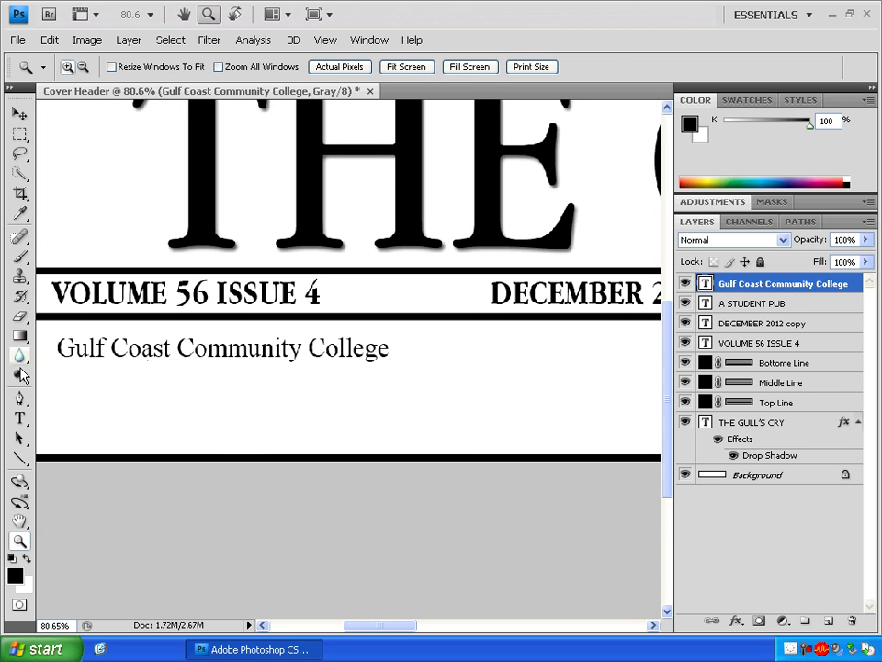
{"action": "left_click", "coordinate": [20, 419]}
{"action": "left_click", "coordinate": [302, 348]}
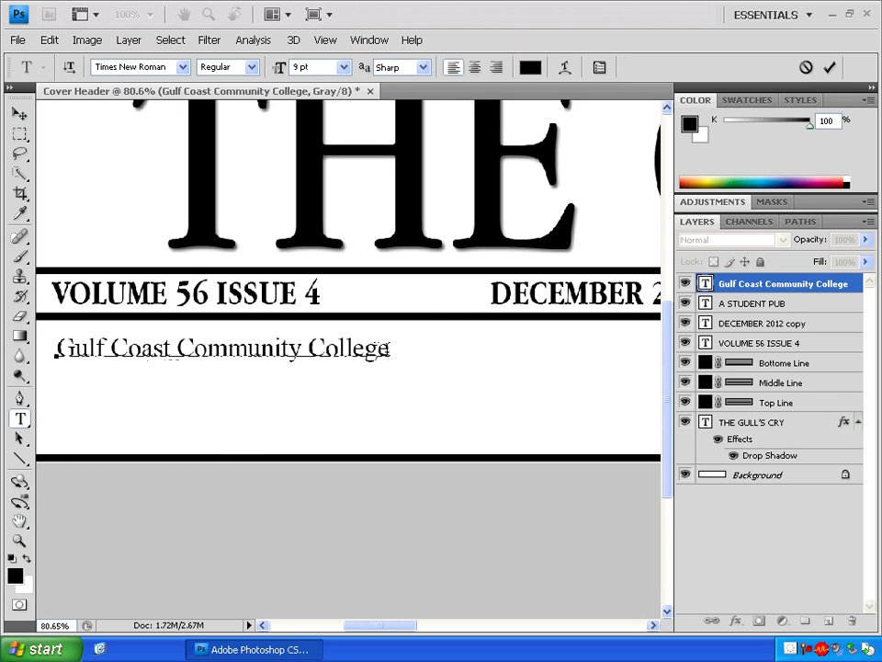
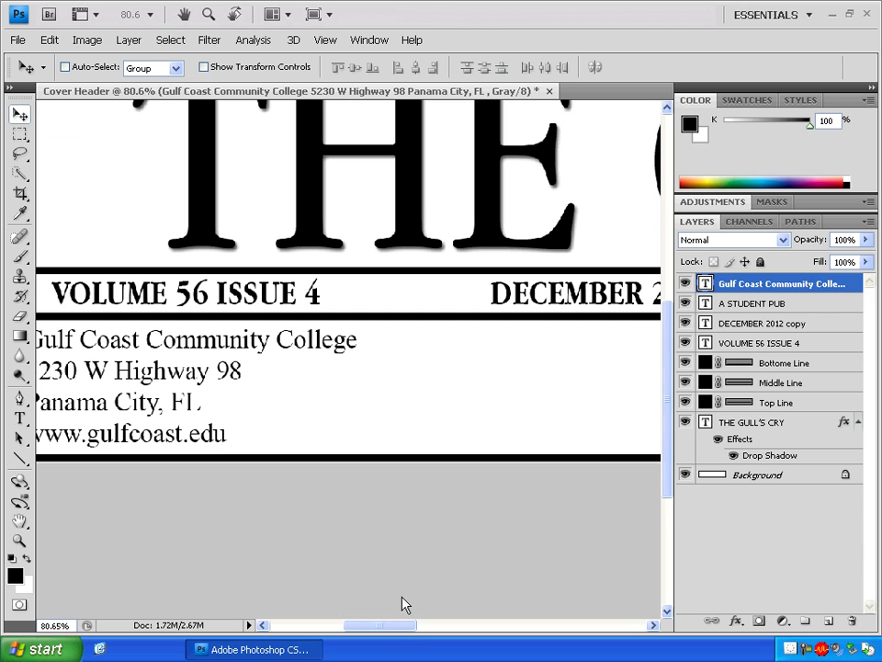
Duplicate the Gulf Coast Community College address layer under the name Non-Profit
{"action": "key", "text": "ctrl+0"}
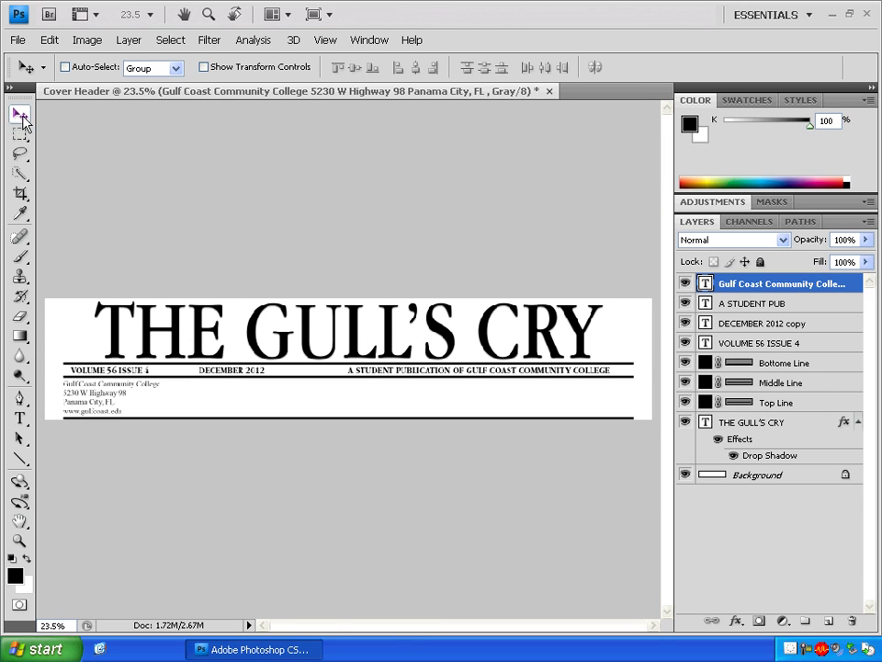
{"action": "right_click", "coordinate": [800, 287]}
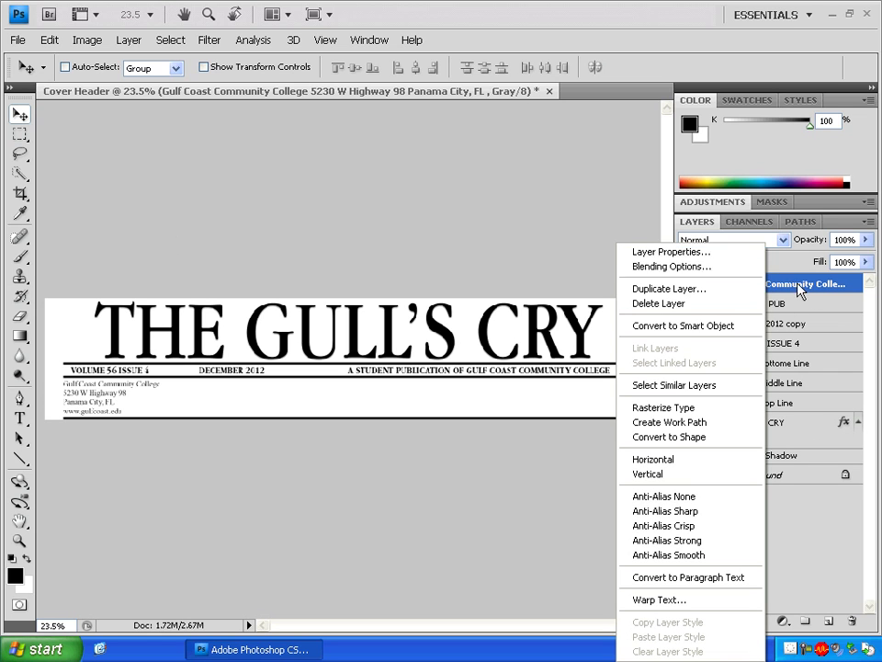
{"action": "left_click", "coordinate": [699, 296]}
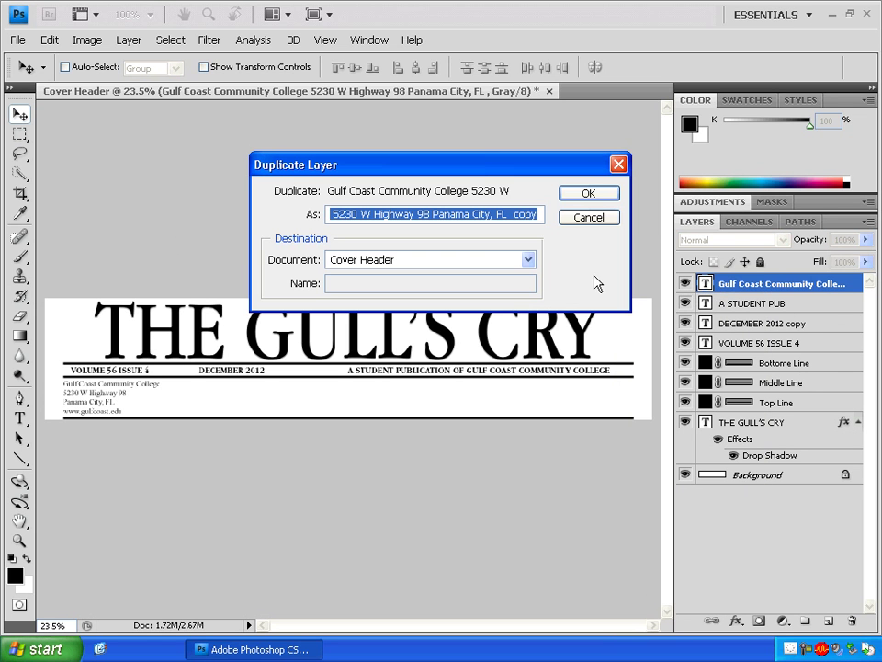
{"action": "key", "text": "BackSpace"}
{"action": "type", "text": "Non-Profit"}
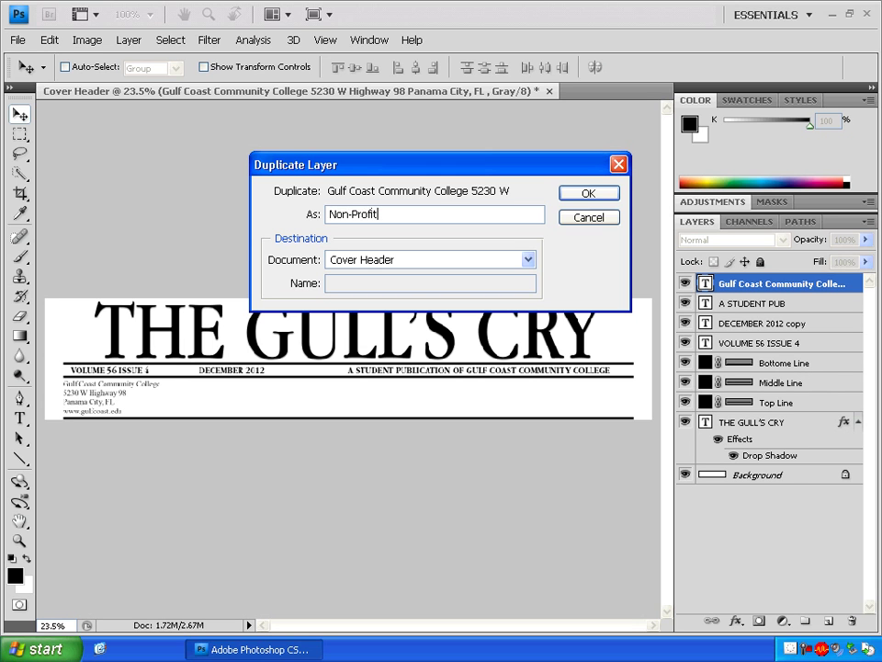
{"action": "key", "text": "Return"}
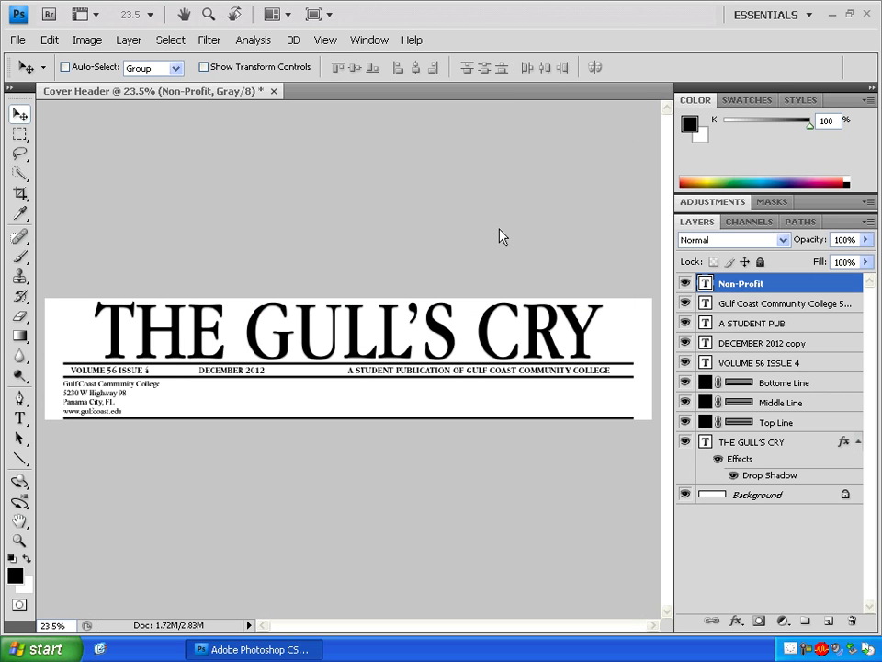
Free-transform the Non-Profit layer to a horizontal position of X 2768 px and apply the transformation
{"action": "key", "text": "ctrl+t"}
{"action": "double_click", "coordinate": [121, 67]}
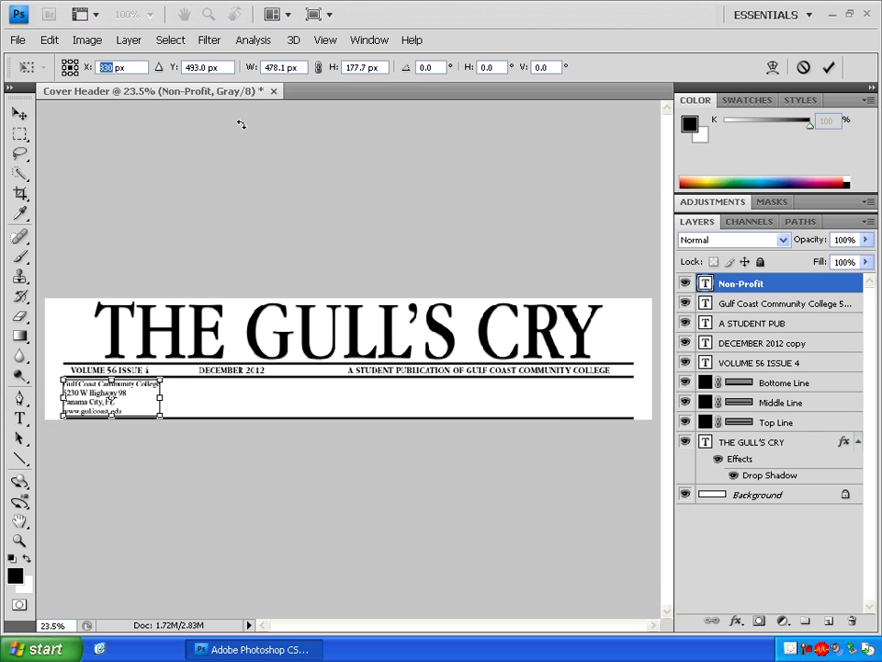
{"action": "type", "text": "2768"}
{"action": "key", "text": "Return"}
{"action": "key", "text": "t"}
{"action": "key", "text": "Return"}
Replace the whole address text in the Non-Profit layer with Non-Profit Org. and commit the edit
{"action": "left_click_drag", "start_coordinate": [643, 413], "coordinate": [531, 383]}
{"action": "key", "text": "Delete"}
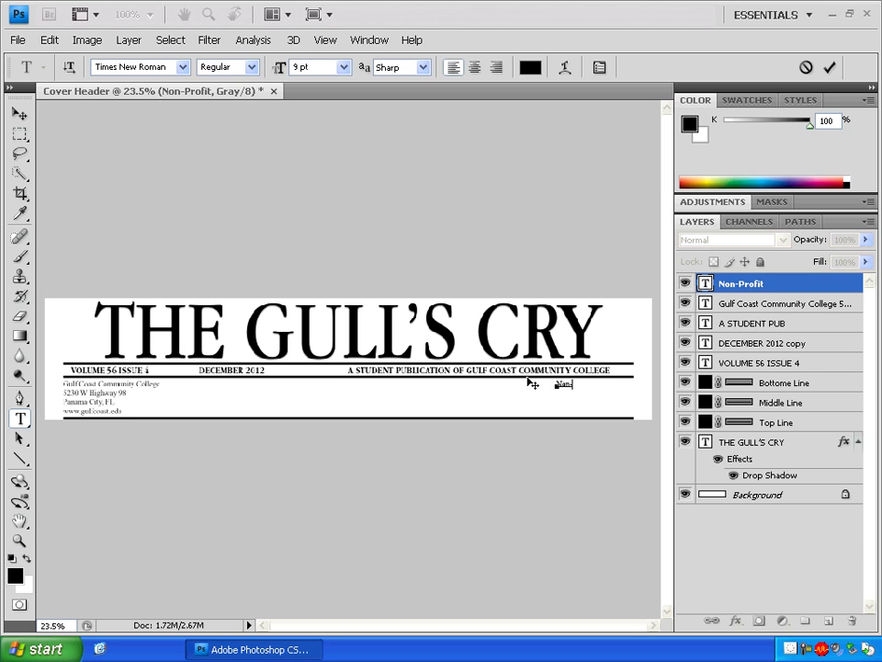
{"action": "type", "text": "Non-Profit Org."}
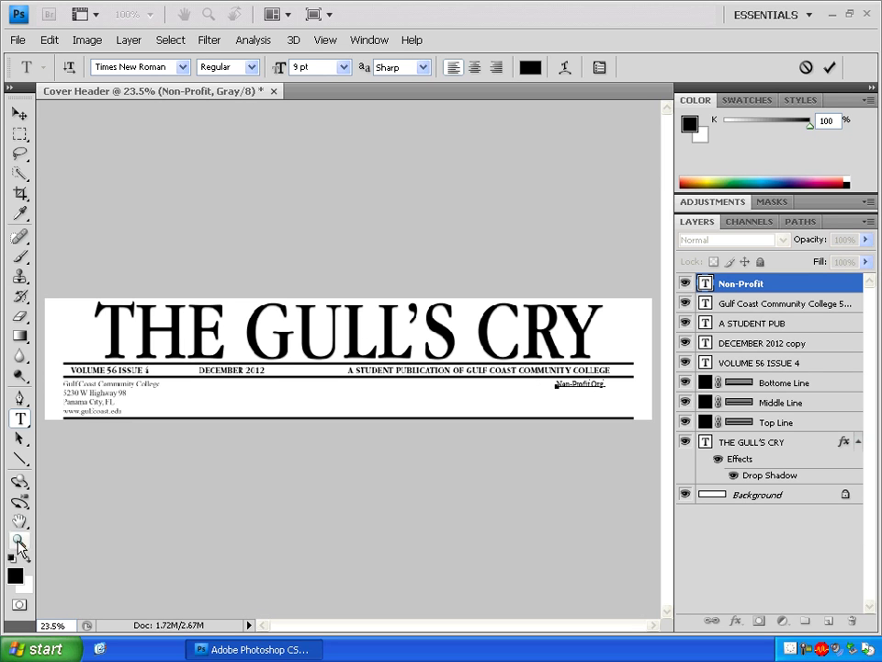
{"action": "left_click", "coordinate": [19, 418]}
{"action": "key", "text": "z"}
{"action": "left_click_drag", "start_coordinate": [634, 439], "coordinate": [525, 346]}
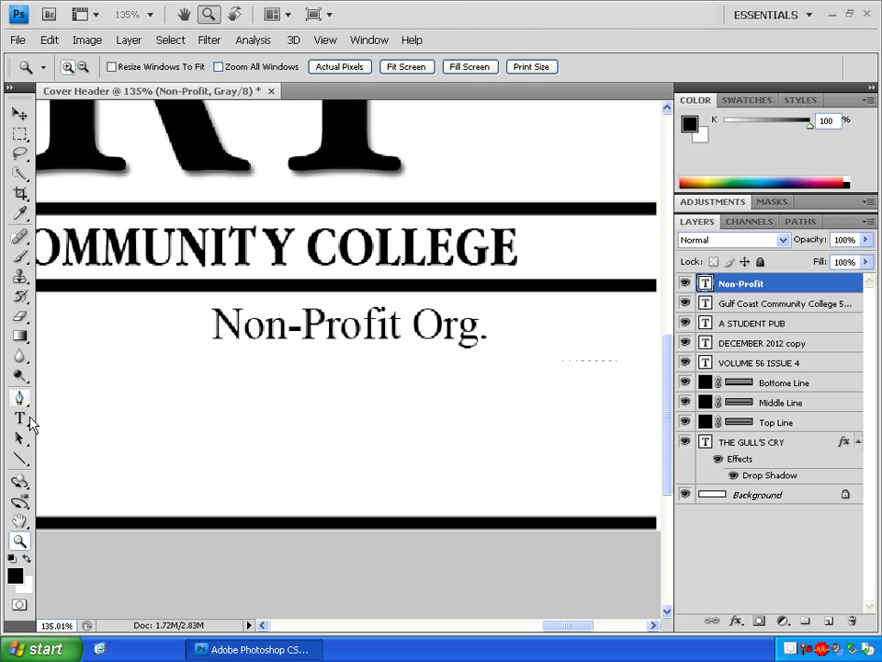
{"action": "left_click", "coordinate": [20, 419]}
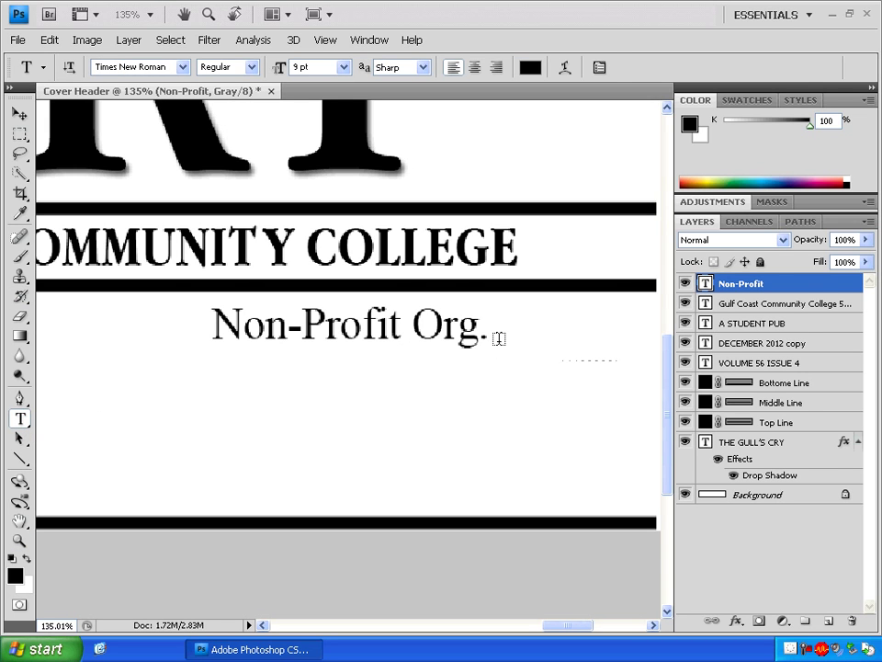
{"action": "left_click", "coordinate": [498, 334]}
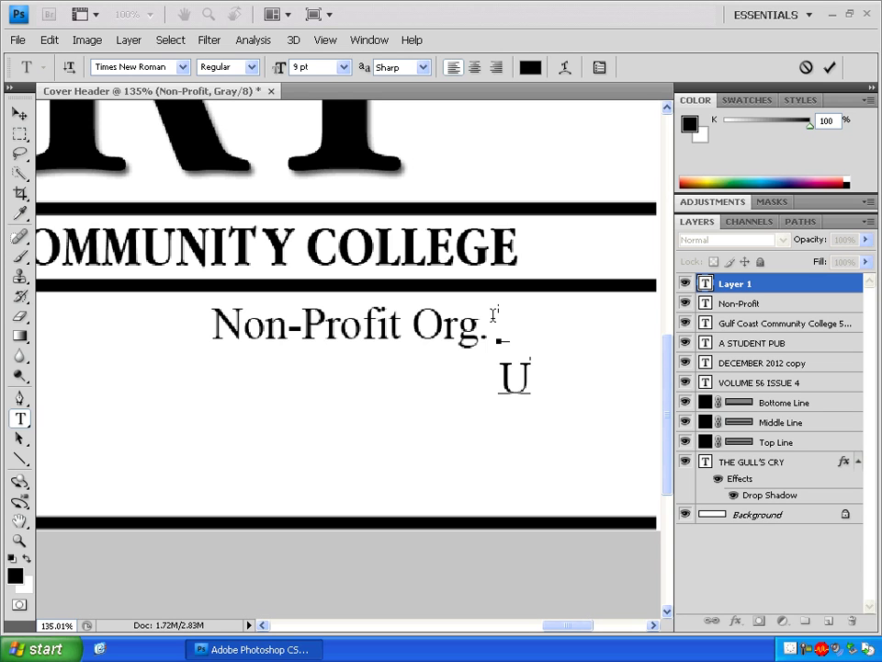
{"action": "key", "text": "BackSpace"}
{"action": "key", "text": "ctrl"}
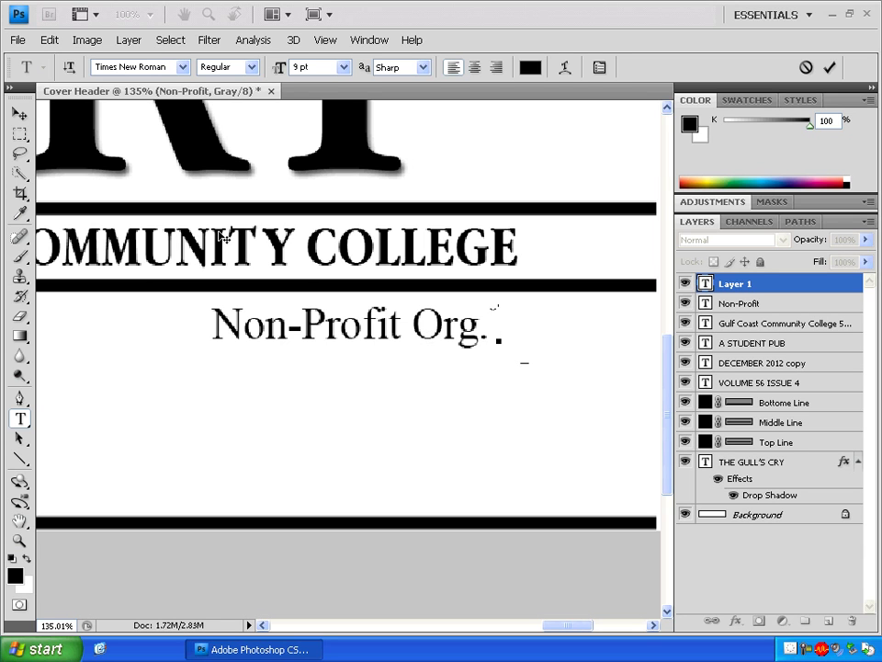
{"action": "left_click", "coordinate": [18, 113]}
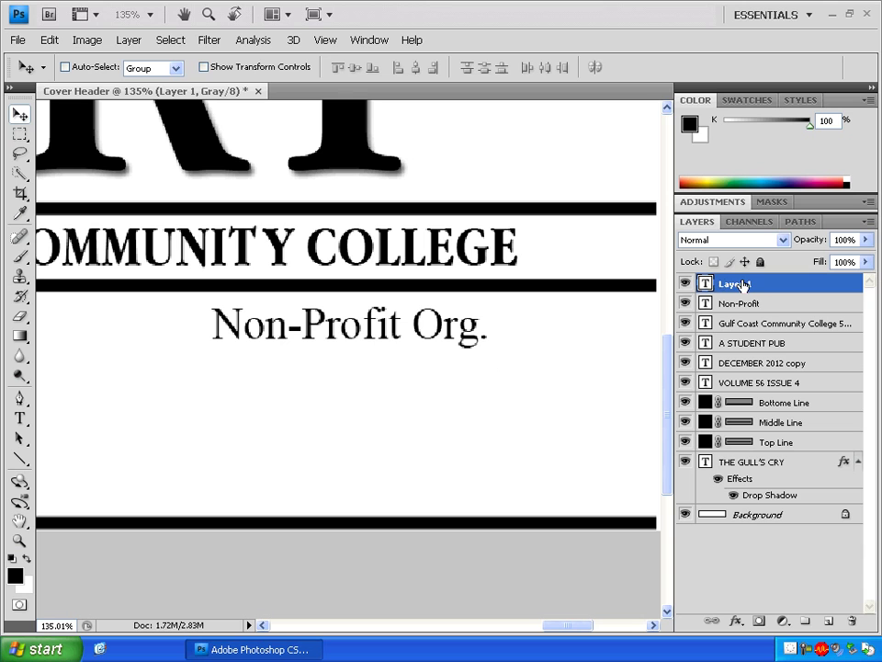
{"action": "left_click", "coordinate": [851, 620]}
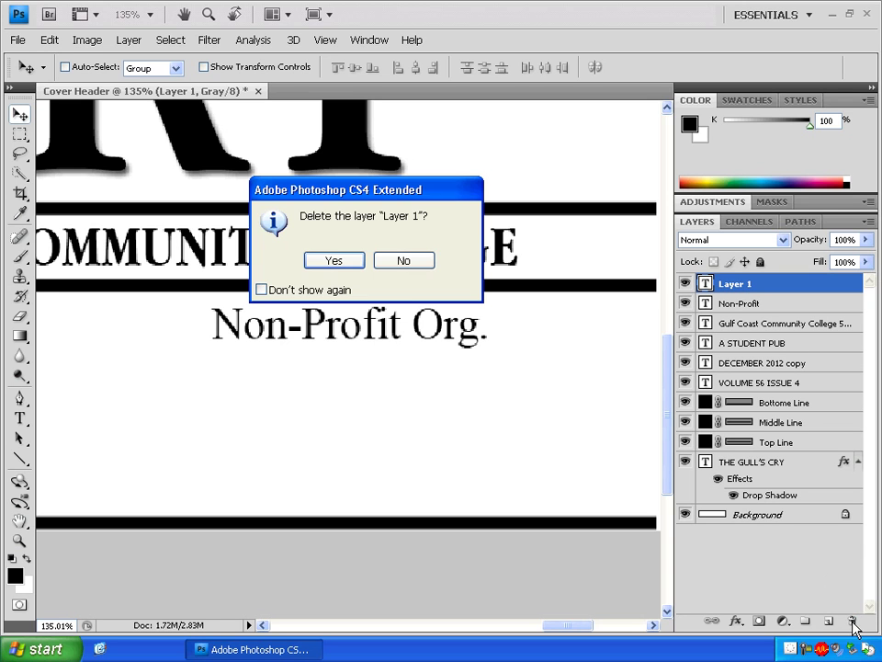
{"action": "left_click", "coordinate": [334, 261]}
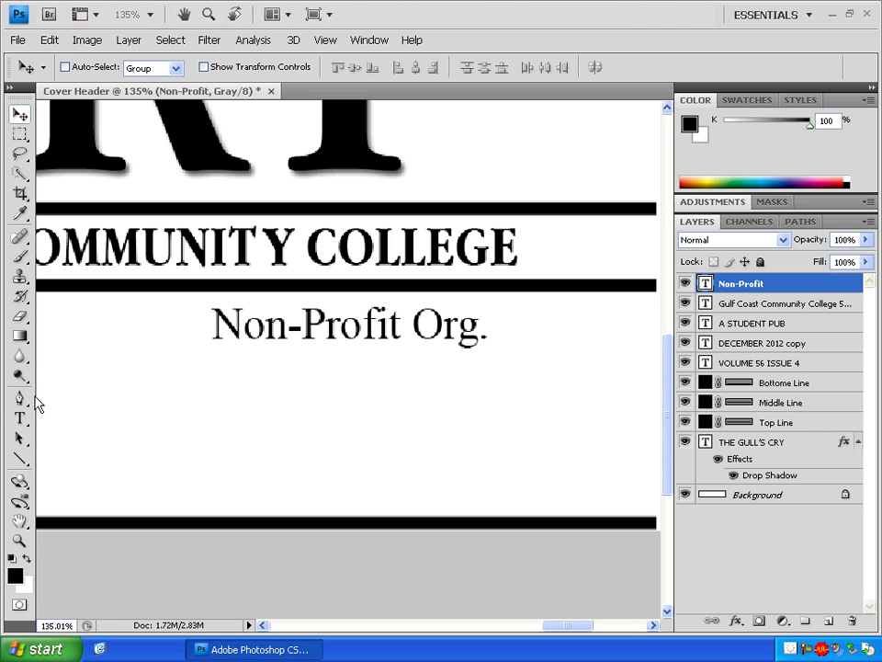
Add a second line reading U.S. Postage PAID below Non-Profit Org. in the Non-Profit text layer
{"action": "left_click", "coordinate": [20, 418]}
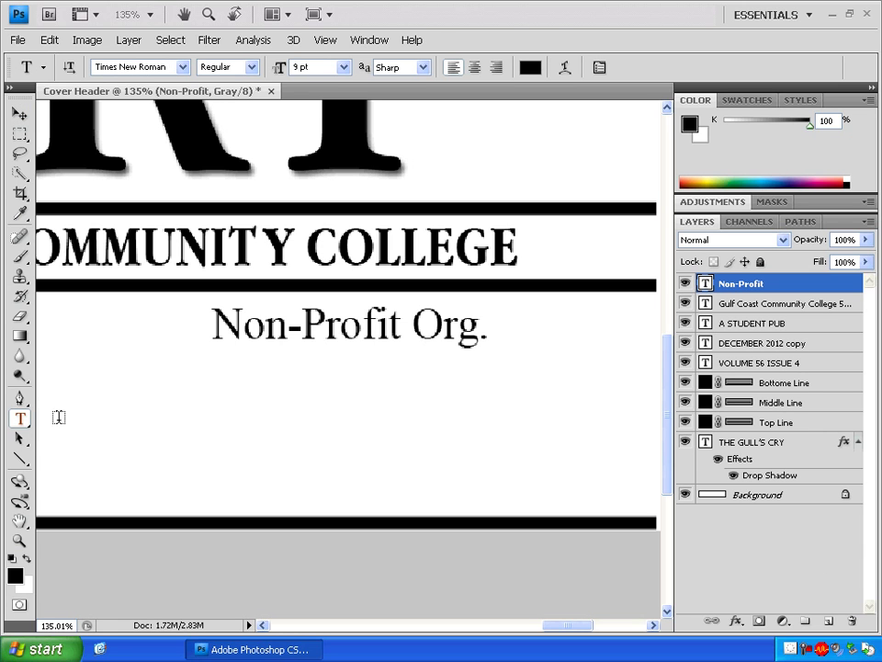
{"action": "left_click", "coordinate": [264, 327]}
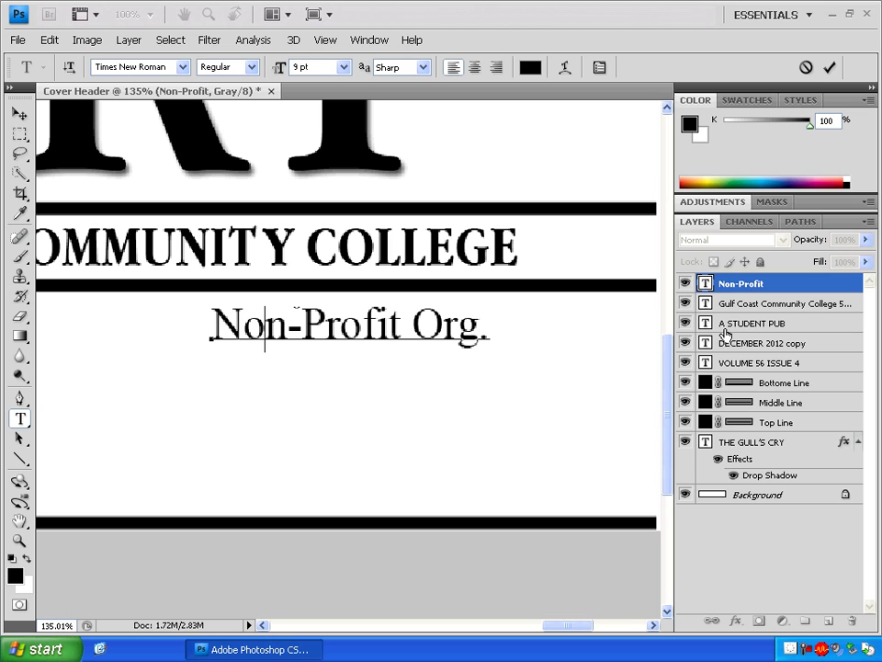
{"action": "key", "text": "Right"}
{"action": "key", "text": "Right"}
{"action": "key", "text": "Right"}
{"action": "key", "text": "Right"}
{"action": "key", "text": "Right"}
{"action": "key", "text": "Right"}
{"action": "key", "text": "Right"}
{"action": "key", "text": "Right"}
{"action": "key", "text": "Right"}
{"action": "key", "text": "Right"}
{"action": "key", "text": "Right"}
{"action": "key", "text": "Right"}
{"action": "key", "text": "Right"}
{"action": "key", "text": "Return"}
{"action": "type", "text": "U."}
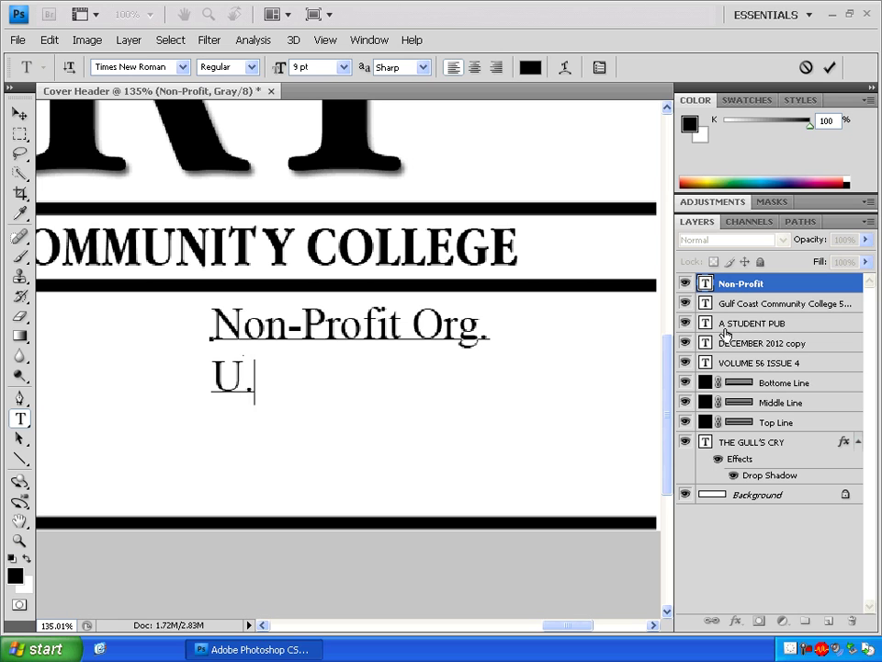
{"action": "type", "text": "S. Postage PAID"}
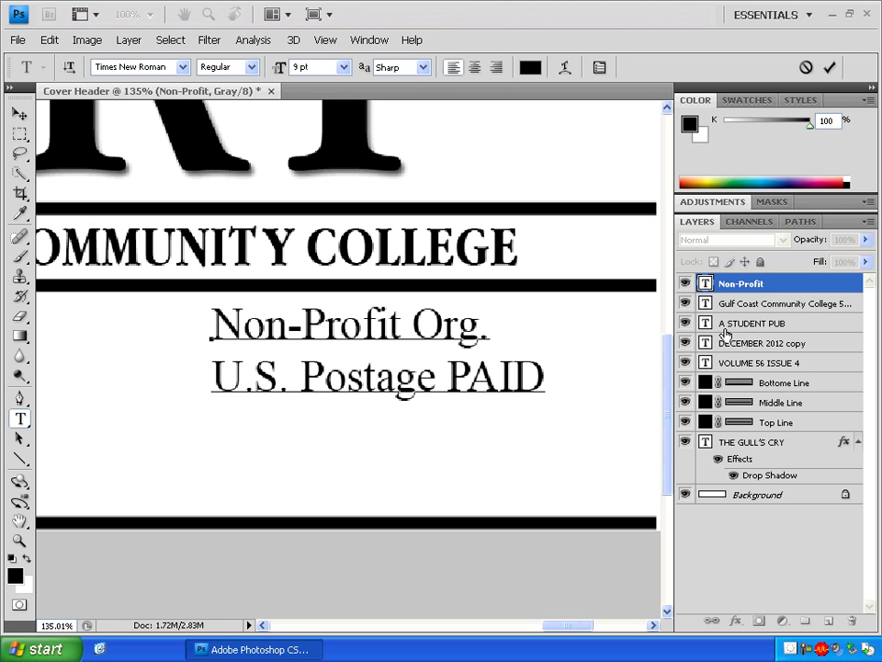
Add the lines Panama City, FL and Permit No. 101 to the Non-Profit text and commit the edit
{"action": "key", "text": "Return"}
{"action": "type", "text": "Panama City, FL"}
{"action": "key", "text": "Return"}
{"action": "type", "text": "P"}
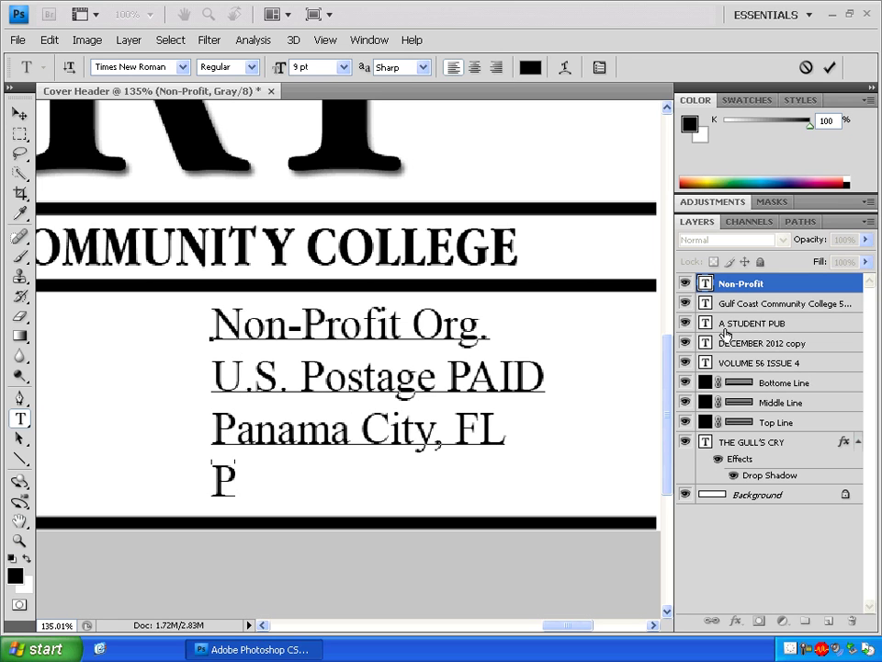
{"action": "type", "text": "ermit No. 101"}
{"action": "left_click", "coordinate": [18, 112]}
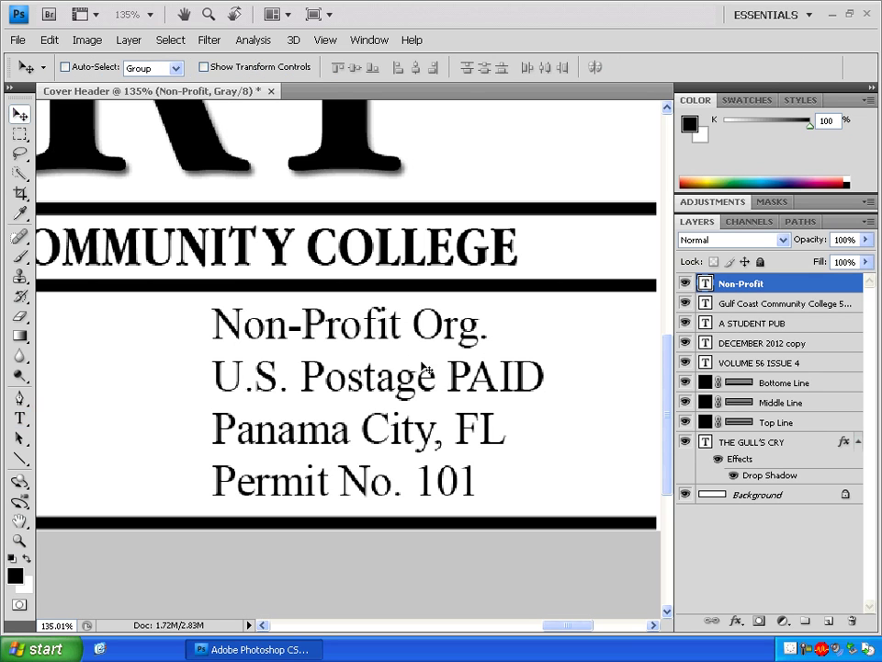
Shift the Non-Profit text block slightly to the right with Free Transform, apply it, and fine-tune the position by hand
{"action": "key", "text": "ctrl+t"}
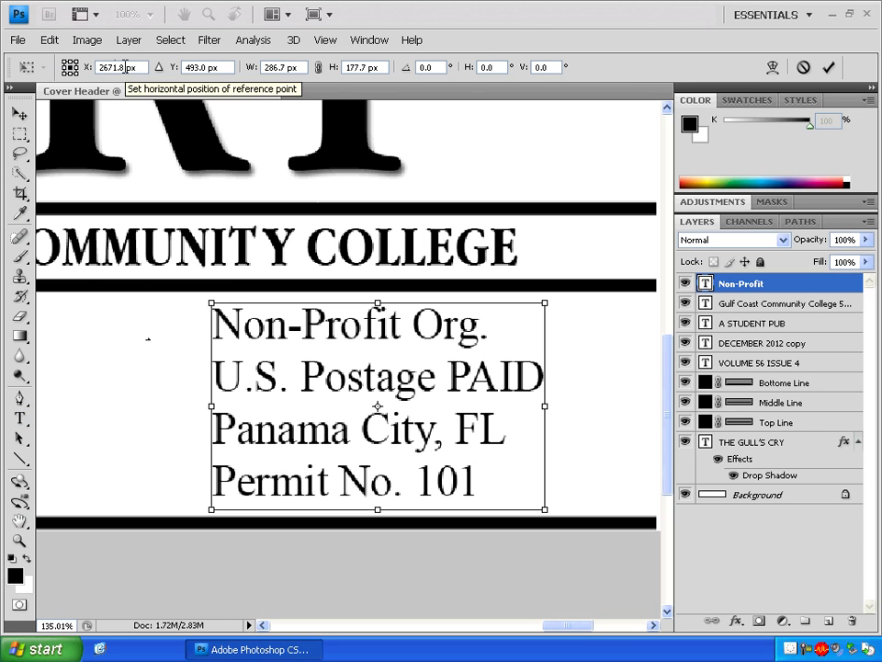
{"action": "left_click_drag", "start_coordinate": [90, 66], "coordinate": [351, 92]}
{"action": "key", "text": "Return"}
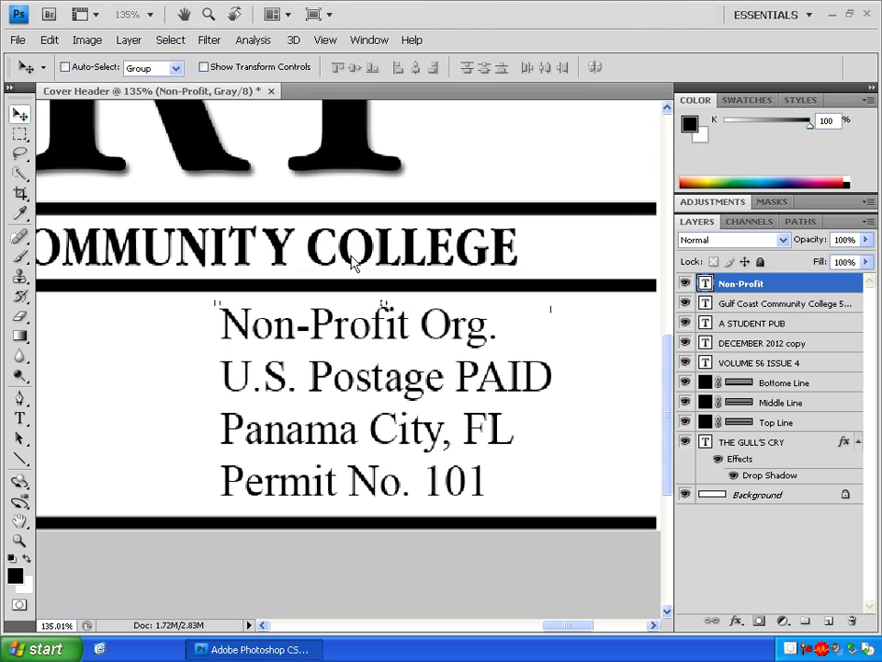
{"action": "key", "text": "ctrl+0"}
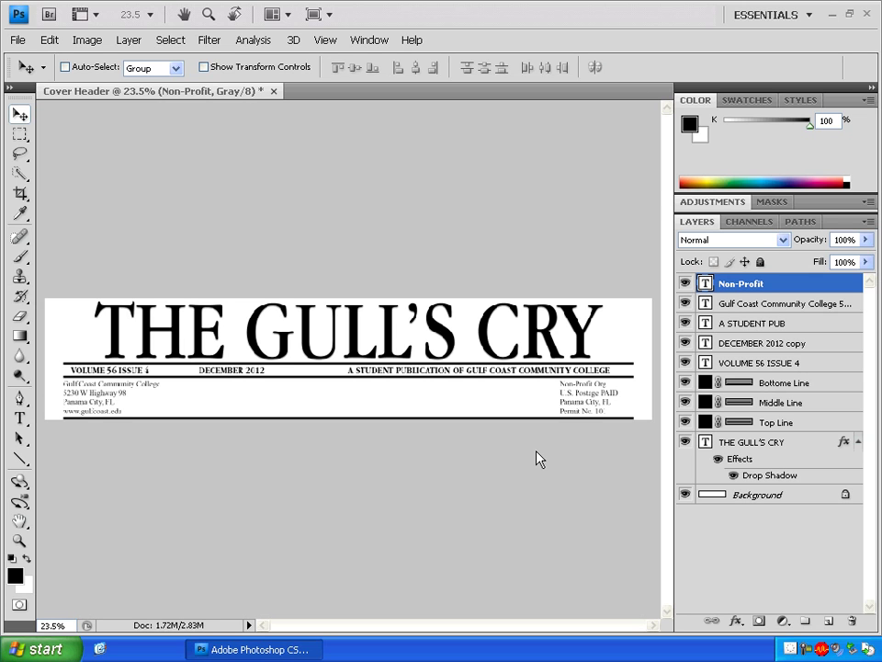
{"action": "left_click_drag", "start_coordinate": [565, 388], "coordinate": [567, 389]}
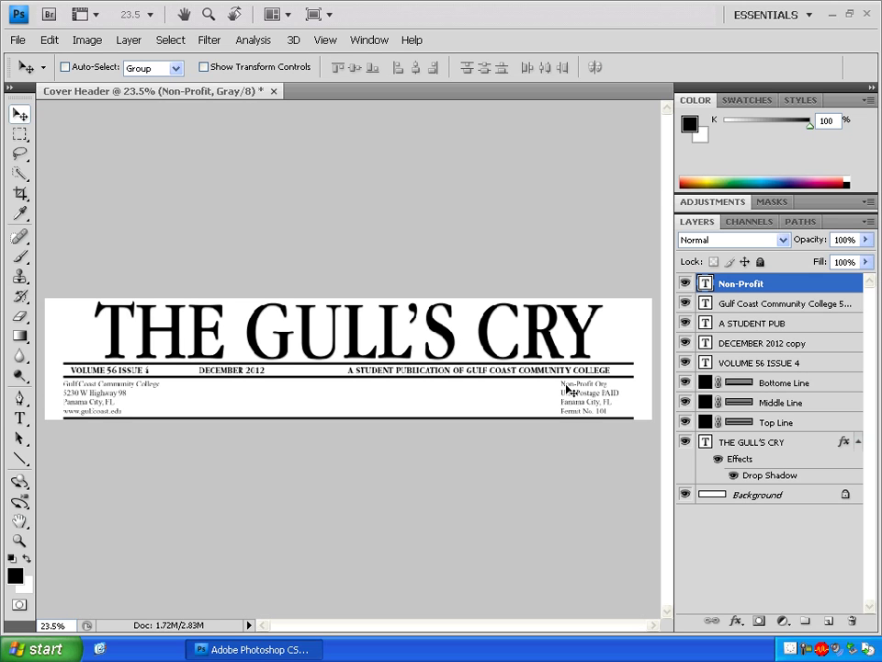
Right-align all four lines of the Non-Profit text and commit the change
{"action": "left_click", "coordinate": [20, 417]}
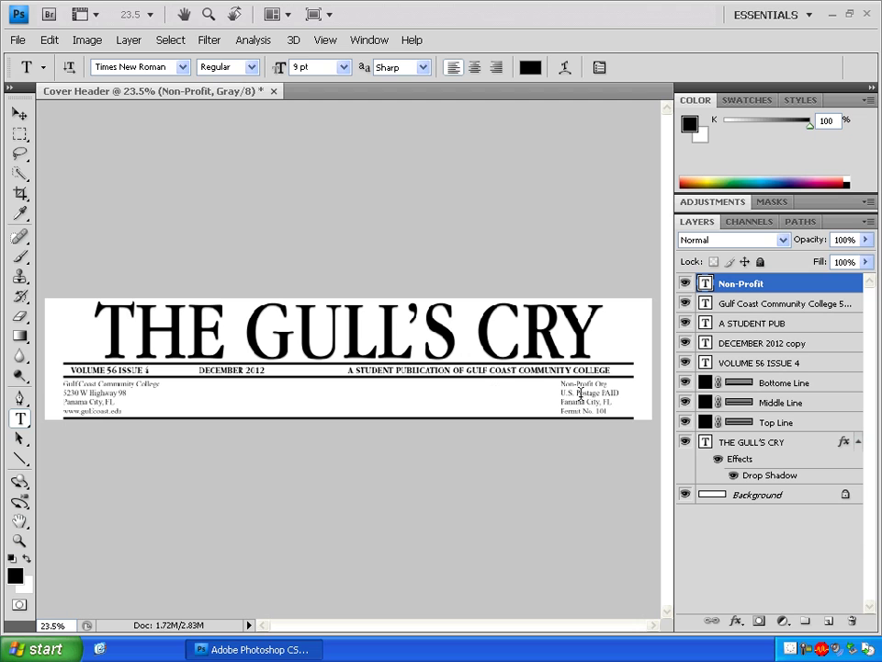
{"action": "left_click", "coordinate": [580, 394]}
{"action": "left_click_drag", "start_coordinate": [562, 386], "coordinate": [622, 410]}
{"action": "left_click", "coordinate": [496, 69]}
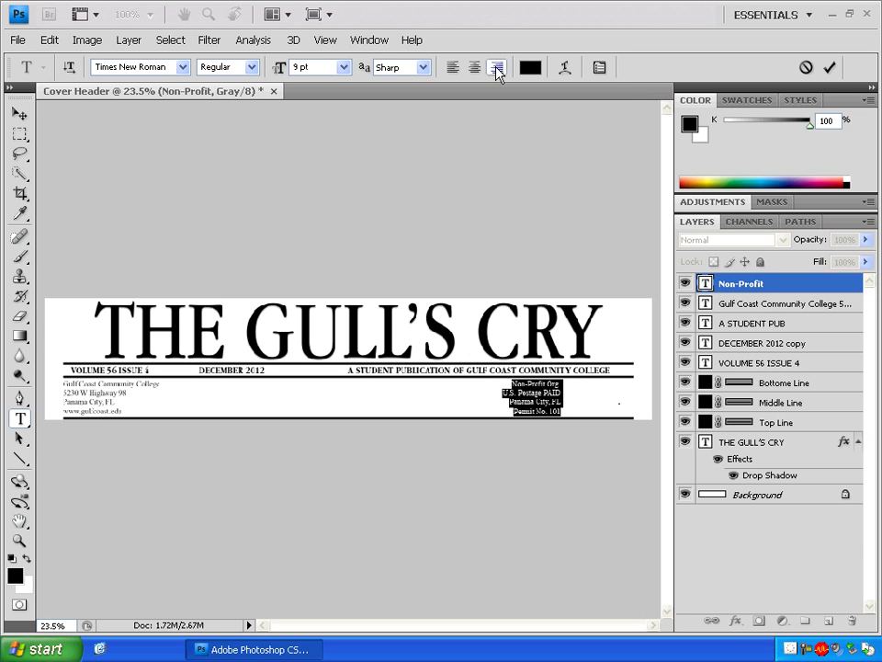
{"action": "left_click", "coordinate": [18, 113]}
Move the Non-Profit text block right until its edge is flush with the right ends of the horizontal lines
{"action": "key", "text": "shift+Right"}
{"action": "key", "text": "shift+Right"}
{"action": "key", "text": "shift+Right"}
{"action": "key", "text": "shift+Right"}
{"action": "key", "text": "shift+Right"}
{"action": "key", "text": "shift+Right"}
{"action": "key", "text": "shift+Right"}
{"action": "key", "text": "shift+Right"}
{"action": "key", "text": "shift+Right"}
{"action": "key", "text": "shift+Right"}
{"action": "key", "text": "shift+Right"}
{"action": "key", "text": "shift+Right"}
{"action": "key", "text": "shift+Right"}
{"action": "key", "text": "shift+Right"}
{"action": "key", "text": "shift+Right"}
{"action": "key", "text": "shift+Right"}
{"action": "key", "text": "shift+Right"}
{"action": "key", "text": "shift+Right"}
{"action": "key", "text": "shift+Right"}
{"action": "key", "text": "shift+Right"}
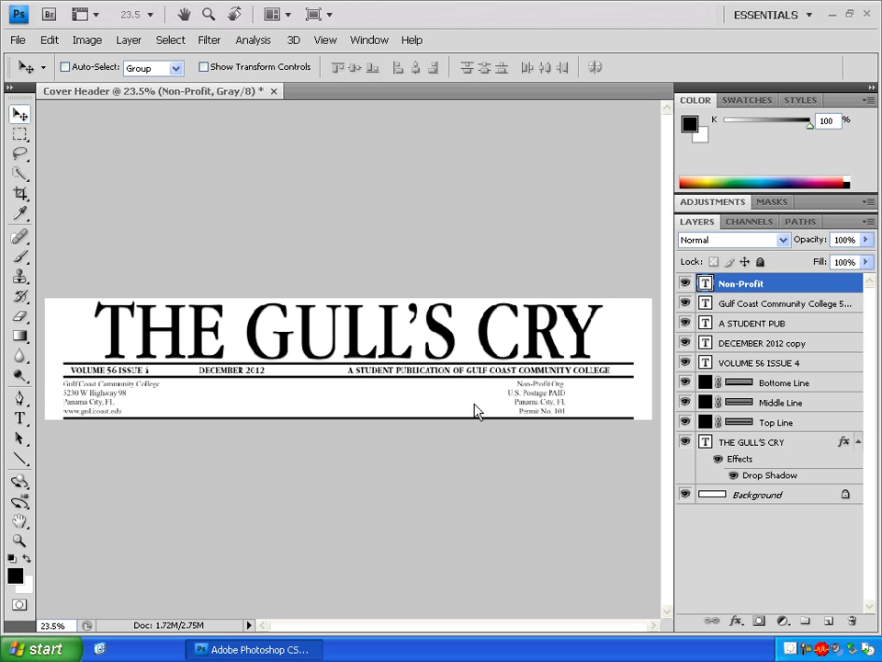
{"action": "key", "text": "shift+Right"}
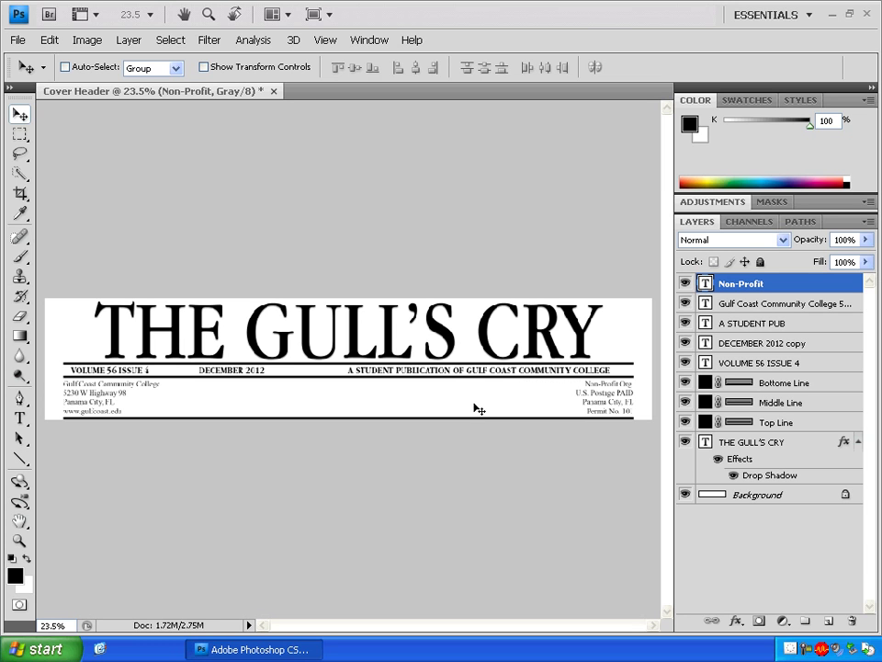
Save the document as Cover Header.psd in the Training folder in Photoshop format with layers, accepting the format options
{"action": "left_click", "coordinate": [18, 43]}
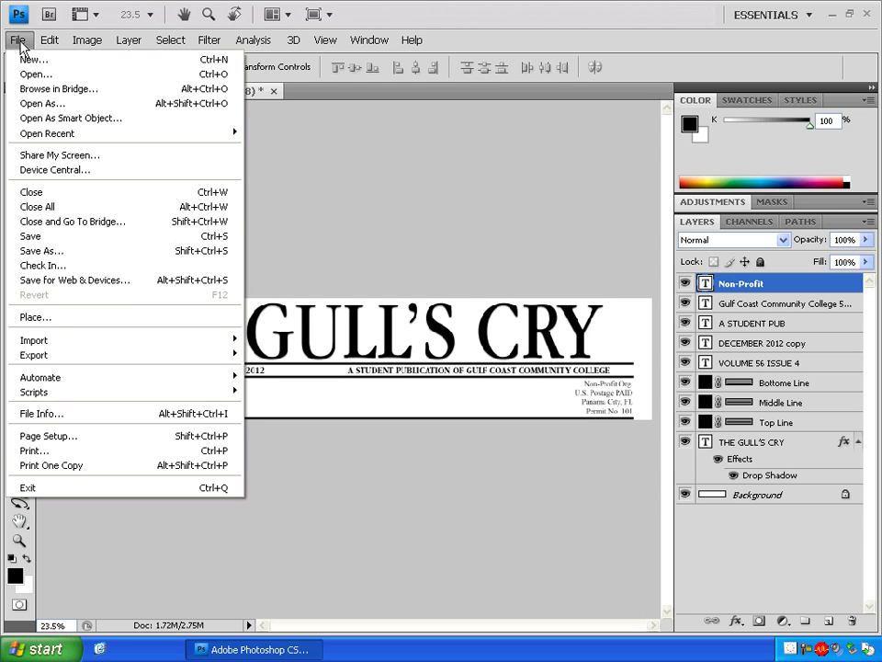
{"action": "left_click", "coordinate": [61, 258]}
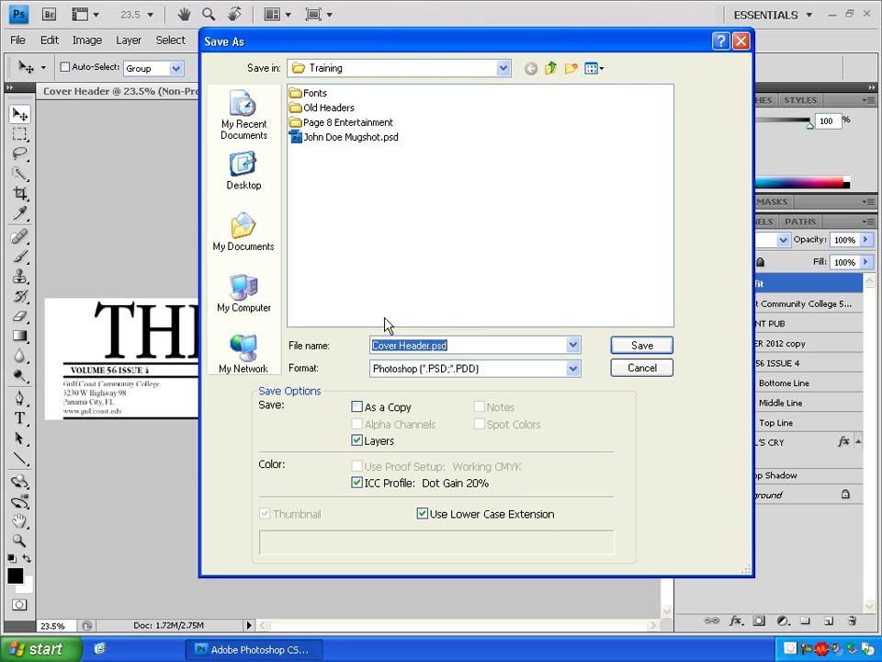
{"action": "left_click", "coordinate": [657, 351]}
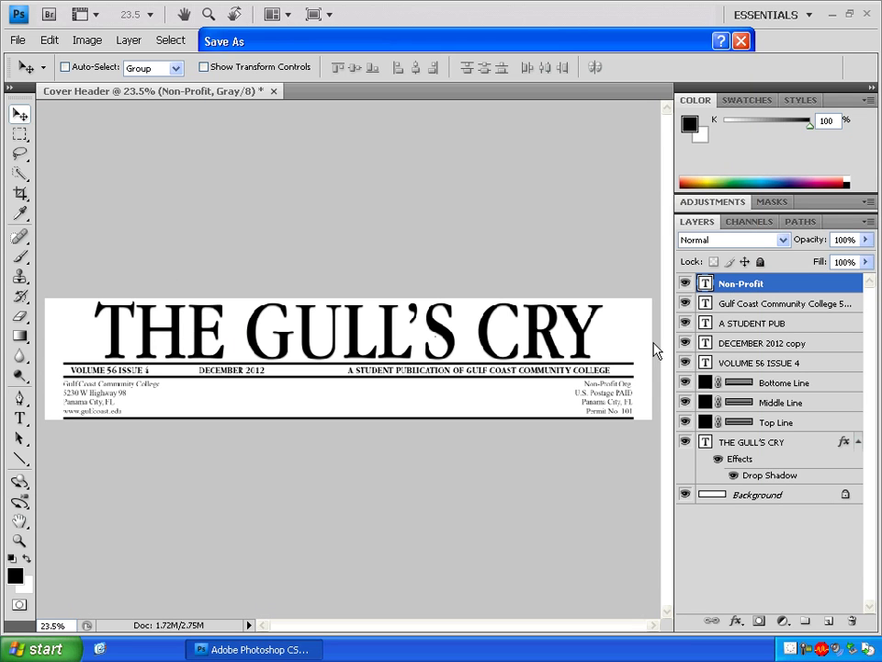
{"action": "left_click", "coordinate": [625, 208]}
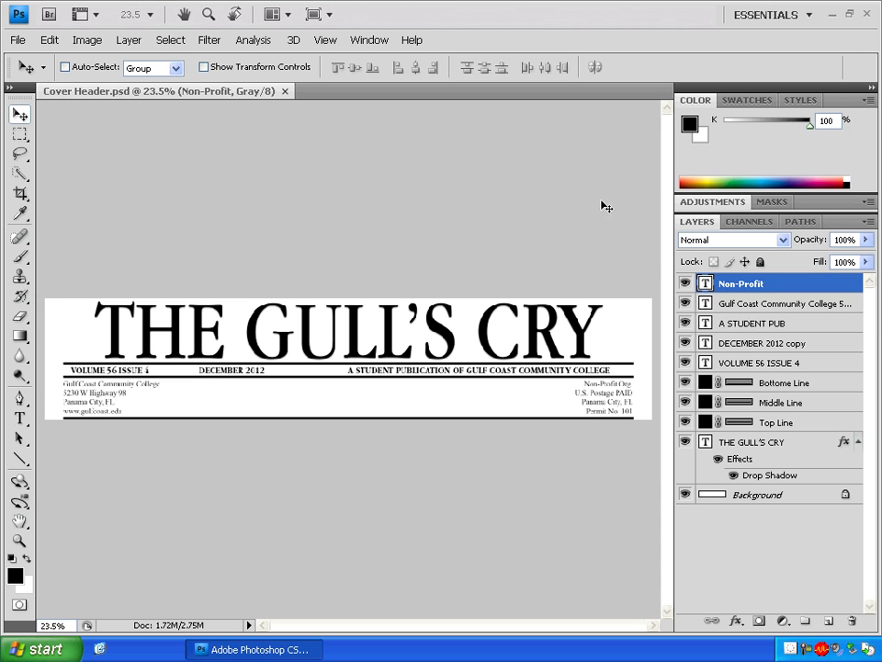
Start a new document named Left Page Header and set its size units to inches
{"action": "left_click", "coordinate": [17, 41]}
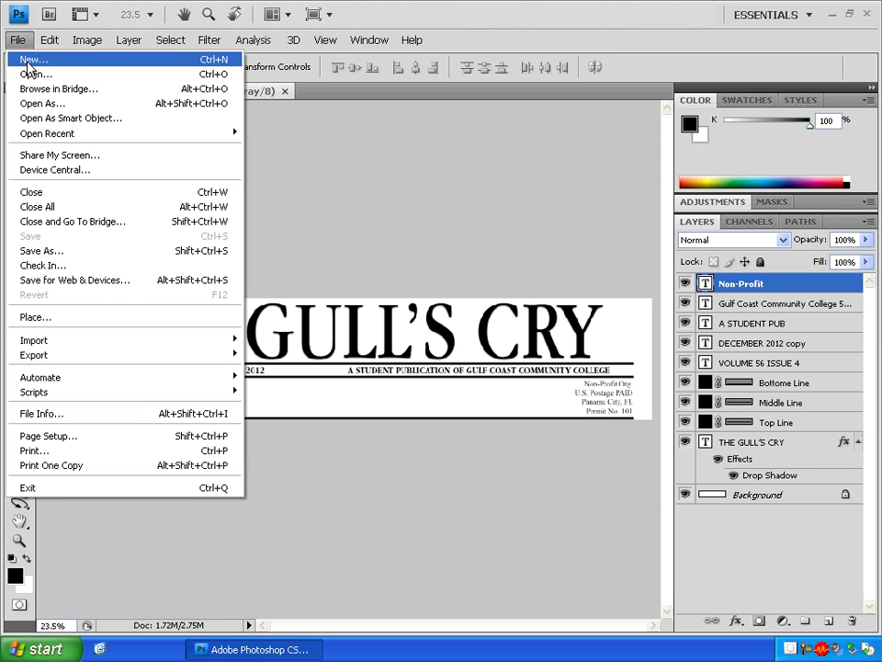
{"action": "left_click", "coordinate": [29, 61]}
{"action": "type", "text": "Left Page Header"}
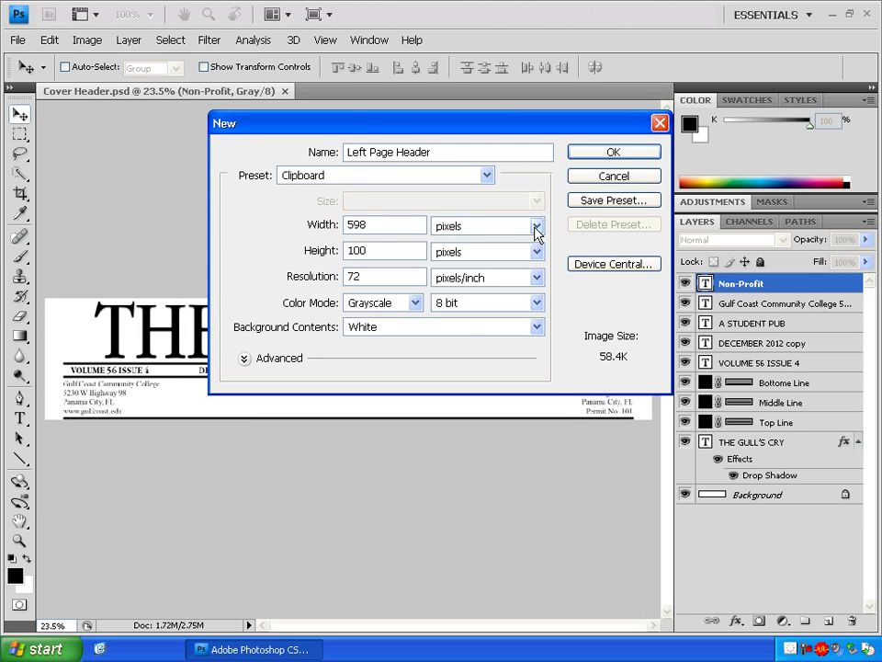
{"action": "left_click", "coordinate": [536, 226]}
{"action": "left_click", "coordinate": [506, 257]}
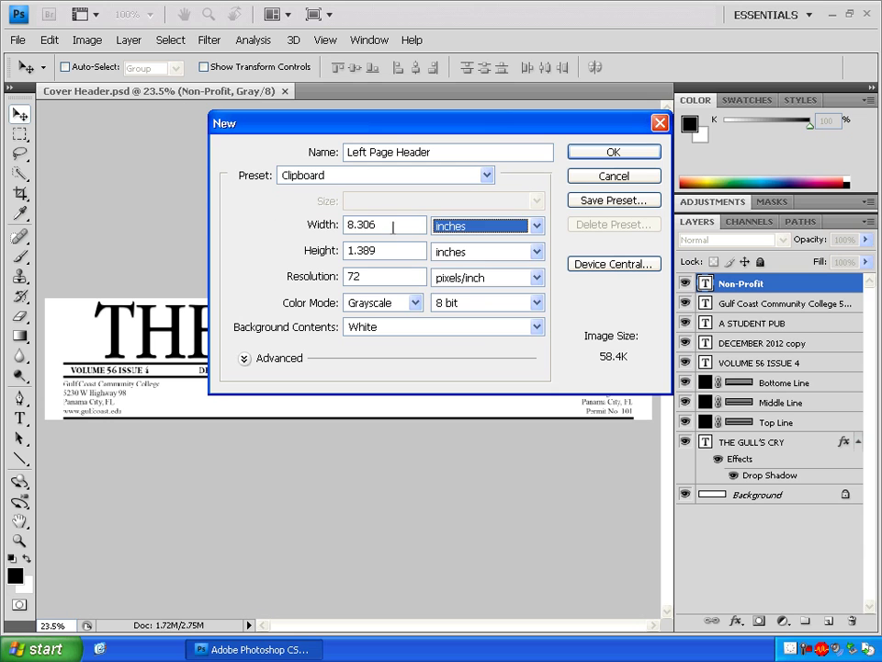
Set the new document to 10 inches wide, 1.767 inches high and 300 pixels/inch, and create it
{"action": "left_click_drag", "start_coordinate": [385, 225], "coordinate": [335, 222]}
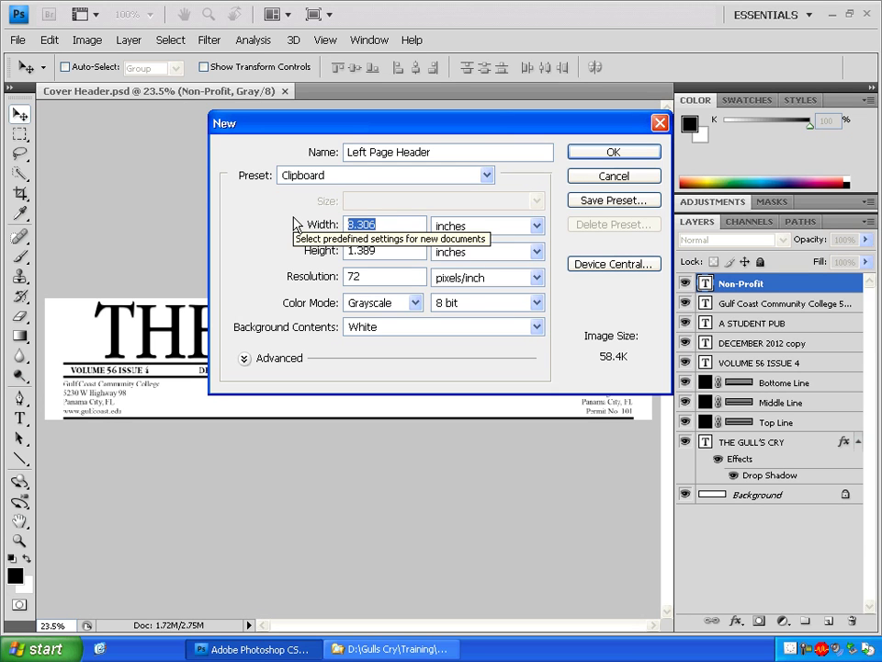
{"action": "key", "text": "BackSpace"}
{"action": "type", "text": "10"}
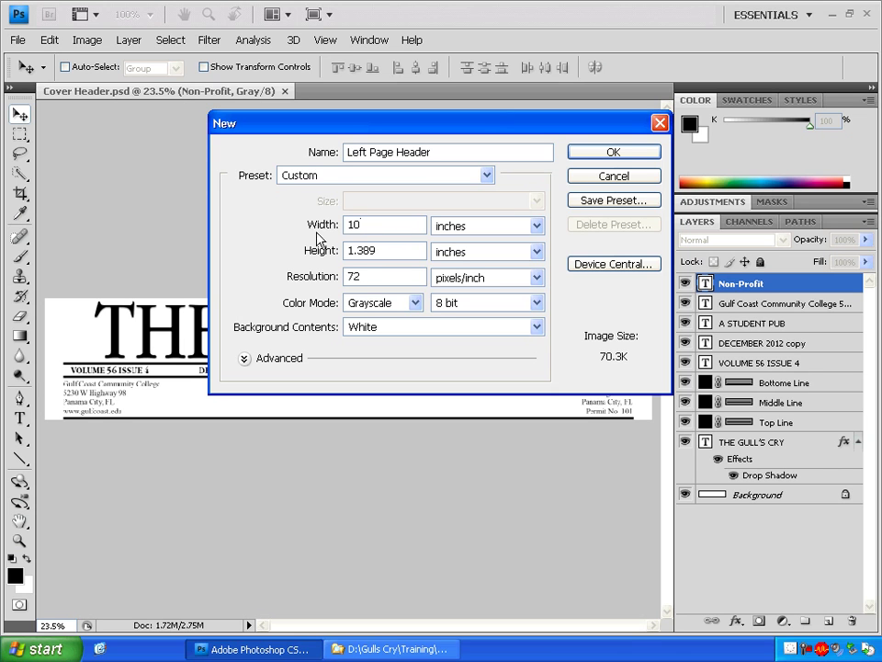
{"action": "key", "text": "Tab"}
{"action": "type", "text": "1.76"}
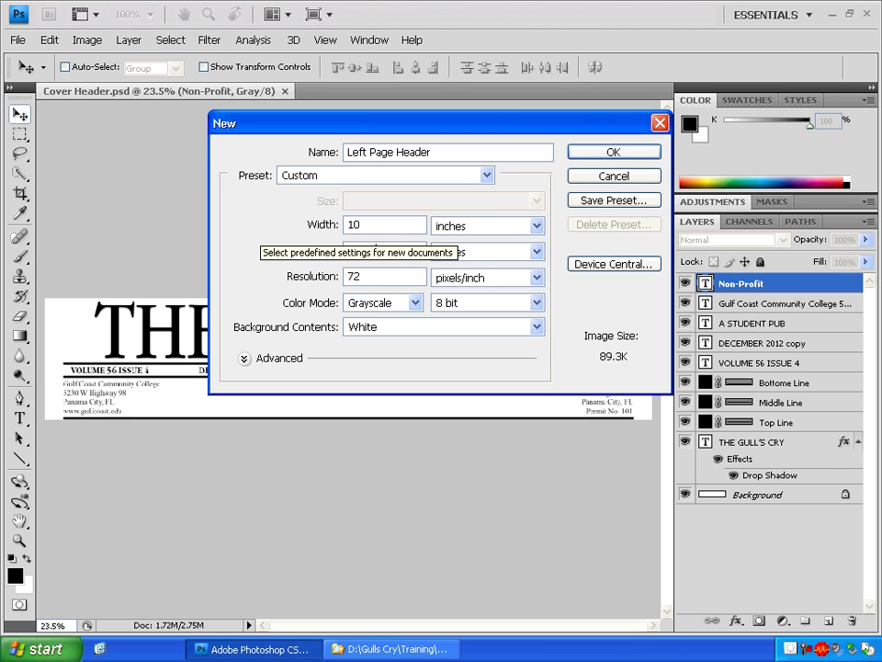
{"action": "double_click", "coordinate": [372, 276]}
{"action": "type", "text": "300"}
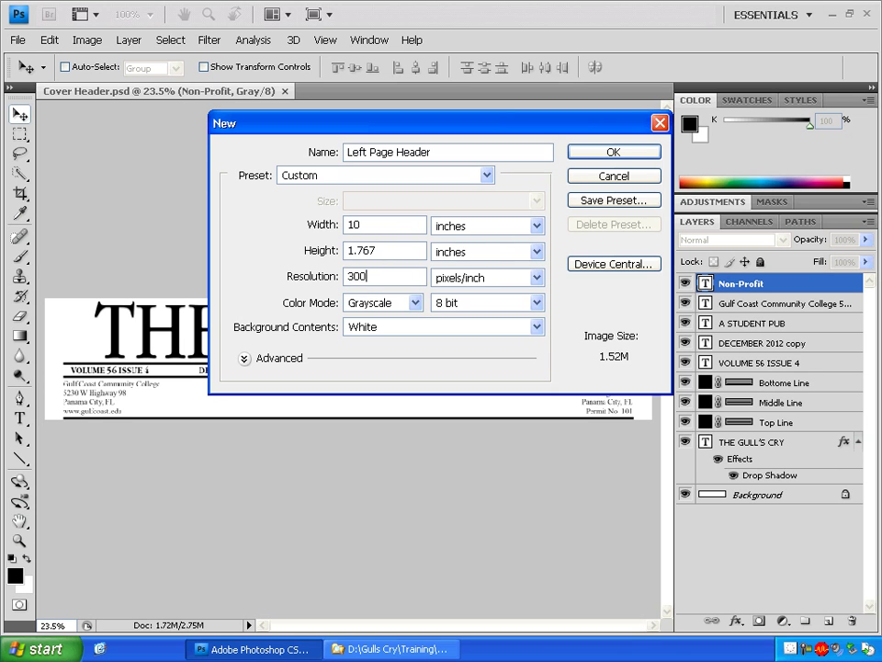
{"action": "left_click", "coordinate": [614, 154]}
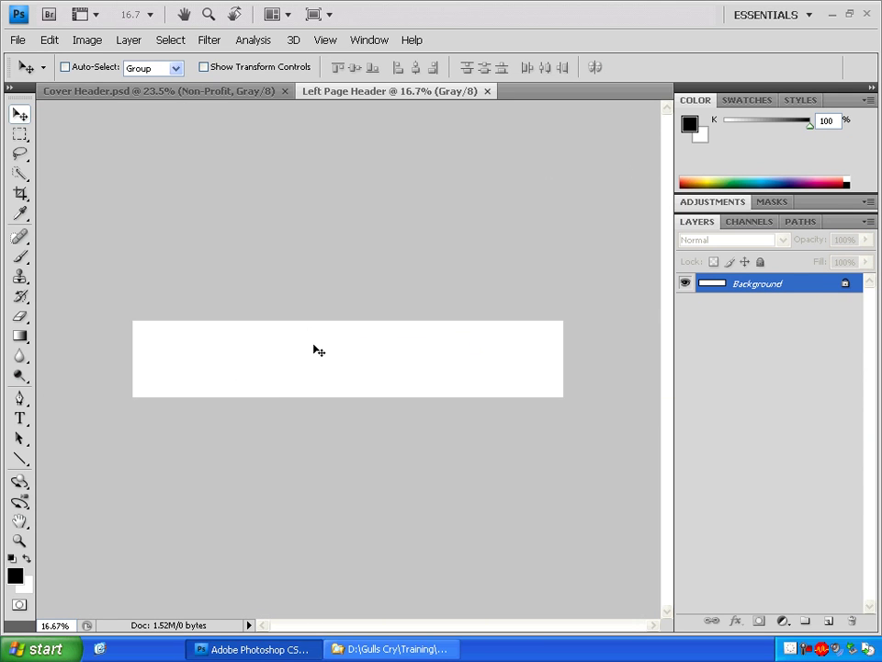
Float the Cover Header.psd and Left Page Header documents as separate windows, with Left Page Header below the cover header
{"action": "left_click", "coordinate": [153, 96]}
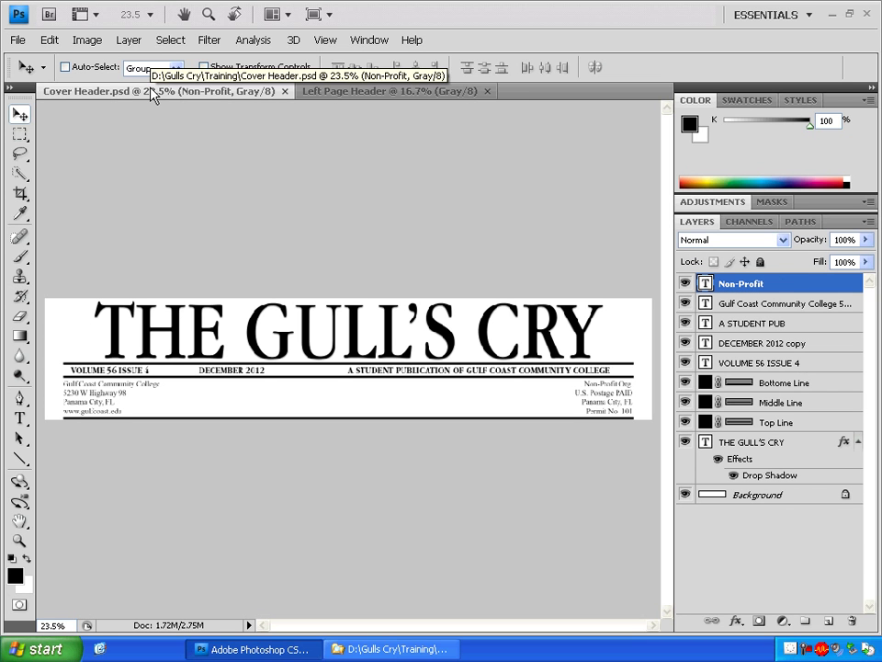
{"action": "left_click_drag", "start_coordinate": [153, 95], "coordinate": [329, 164]}
{"action": "left_click_drag", "start_coordinate": [326, 123], "coordinate": [323, 296]}
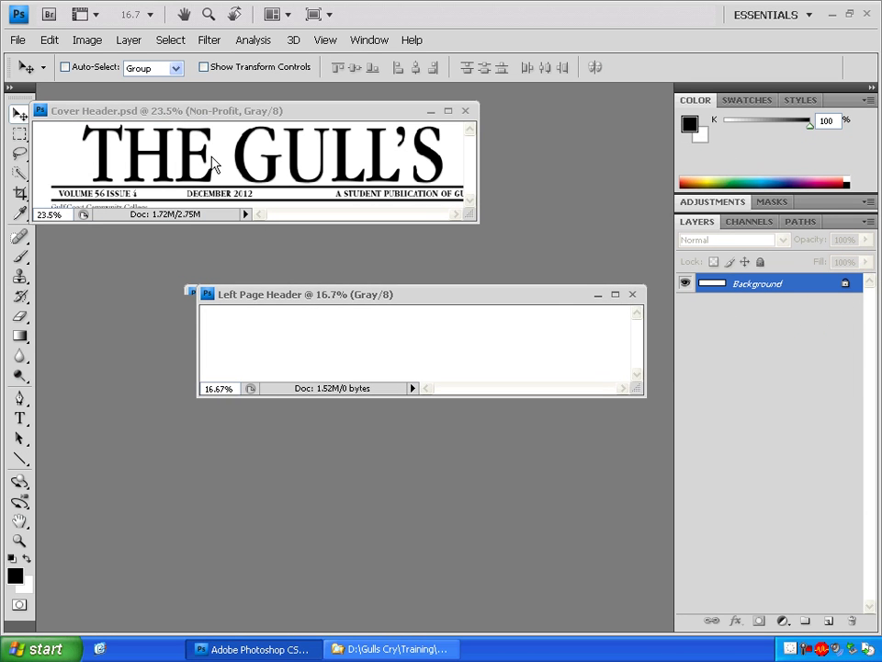
Copy the title, top and middle line, volume, date and student publication layers from Cover Header.psd into Left Page Header and position them within the canvas
{"action": "left_click", "coordinate": [220, 115]}
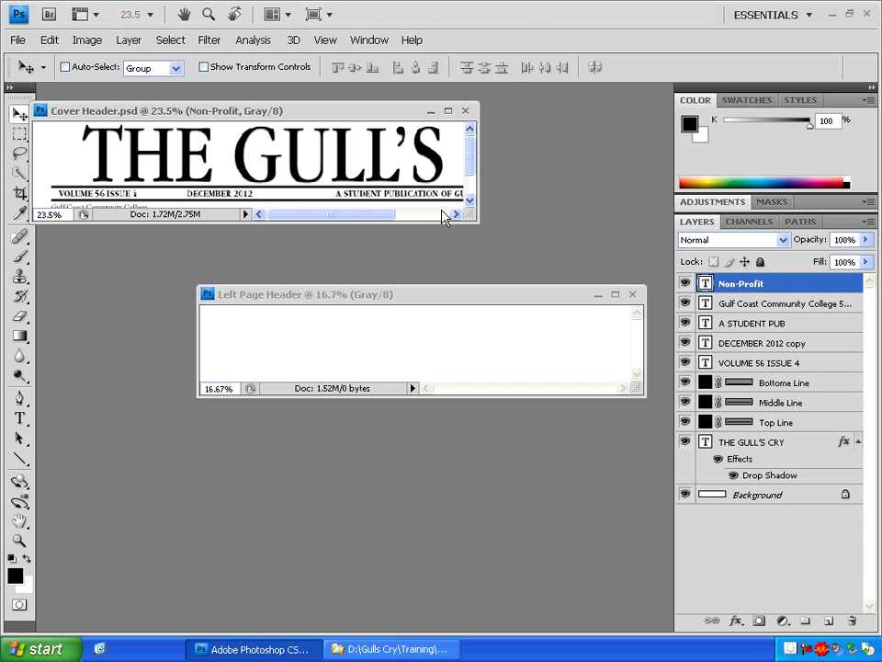
{"action": "left_click_drag", "start_coordinate": [478, 193], "coordinate": [639, 192]}
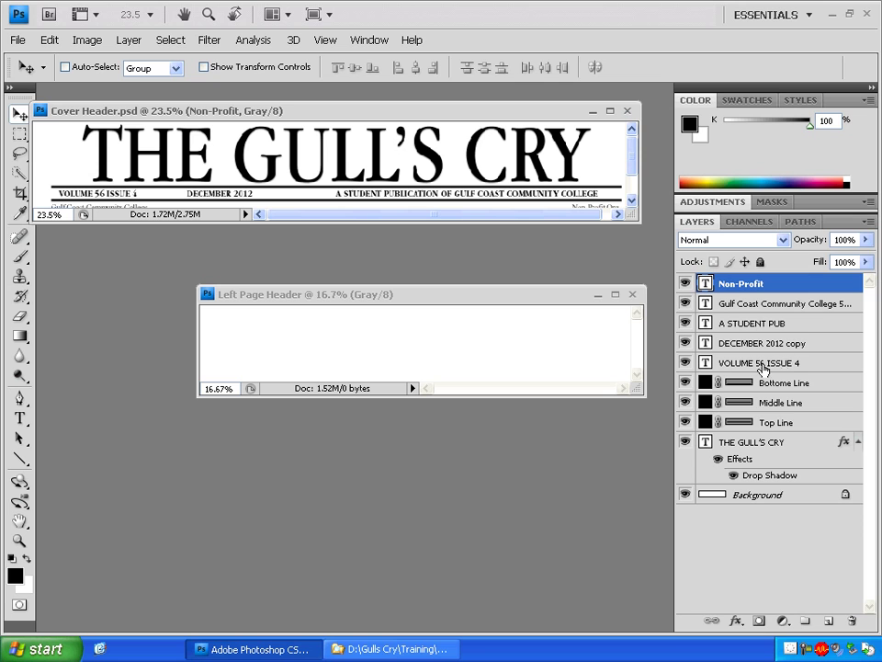
{"action": "left_click", "coordinate": [754, 443]}
{"action": "left_click", "coordinate": [772, 422], "text": "shift"}
{"action": "left_click", "coordinate": [749, 404], "text": "shift"}
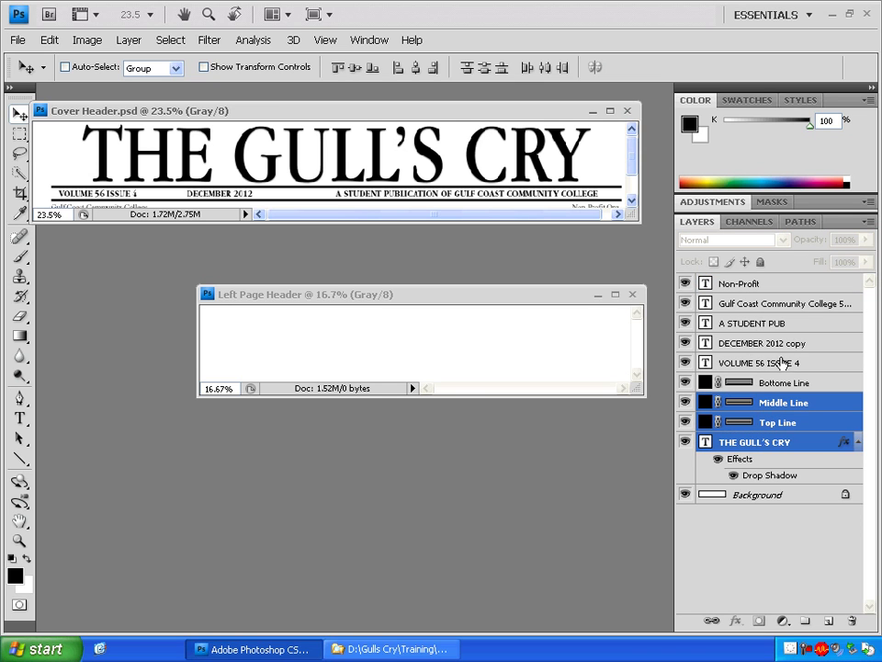
{"action": "left_click", "coordinate": [781, 363], "text": "ctrl"}
{"action": "left_click", "coordinate": [774, 324], "text": "shift"}
{"action": "left_click_drag", "start_coordinate": [774, 323], "coordinate": [478, 323]}
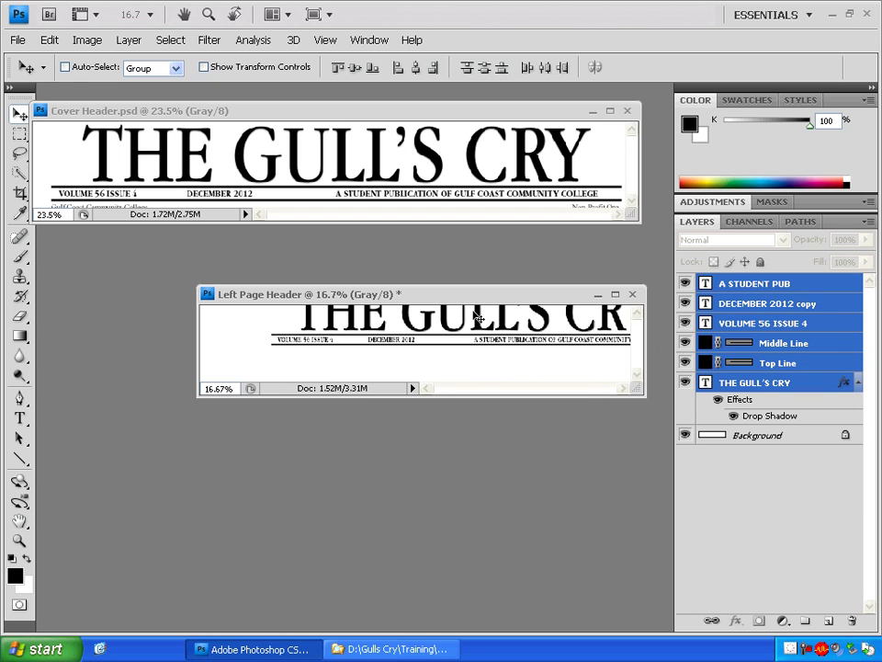
{"action": "left_click_drag", "start_coordinate": [477, 318], "coordinate": [413, 342]}
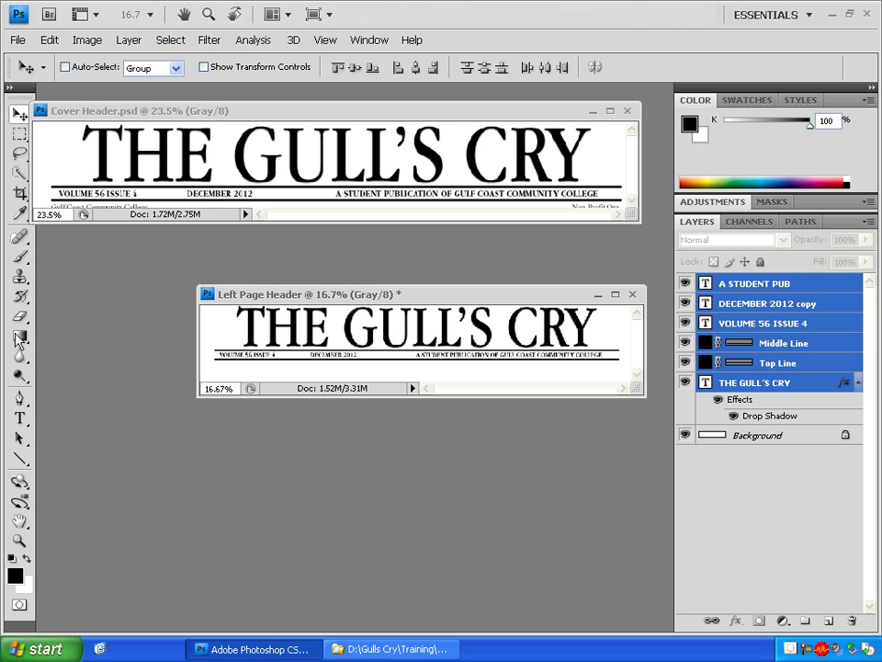
Replace the THE GULL'S CRY title in Left Page Header with center-aligned NEWS and center it horizontally on the Background layer
{"action": "left_click", "coordinate": [19, 420]}
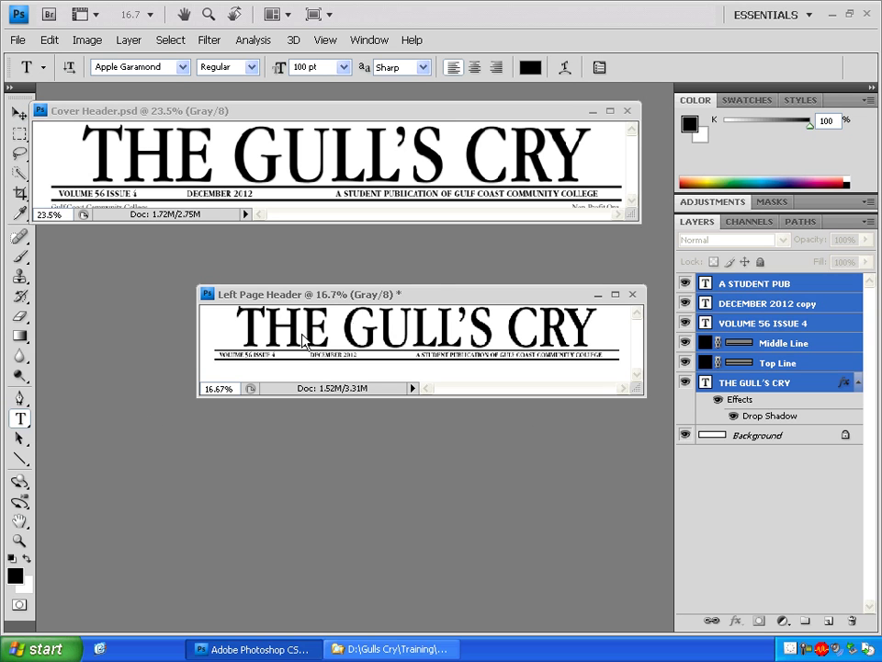
{"action": "left_click", "coordinate": [401, 318]}
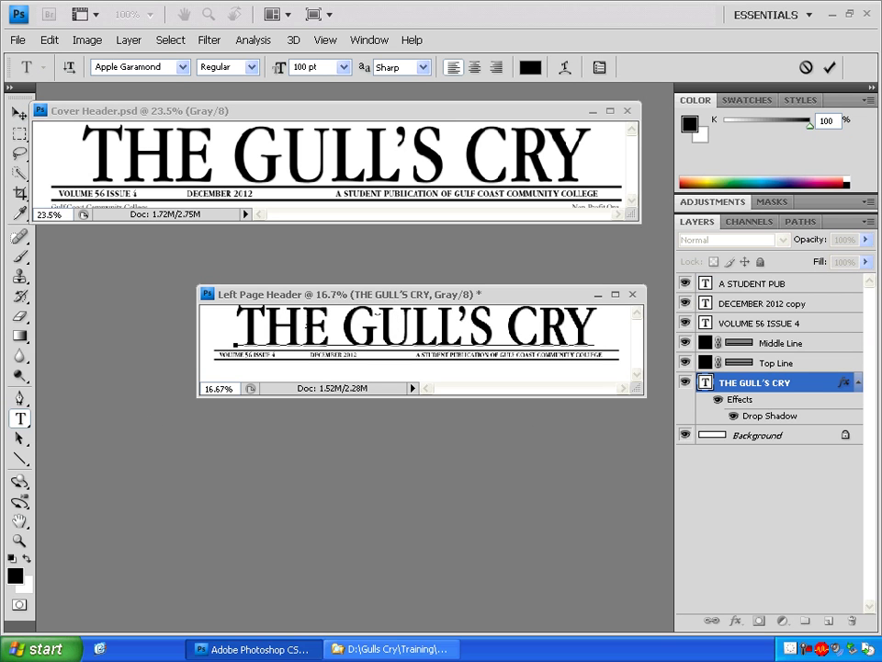
{"action": "left_click_drag", "start_coordinate": [239, 318], "coordinate": [618, 344]}
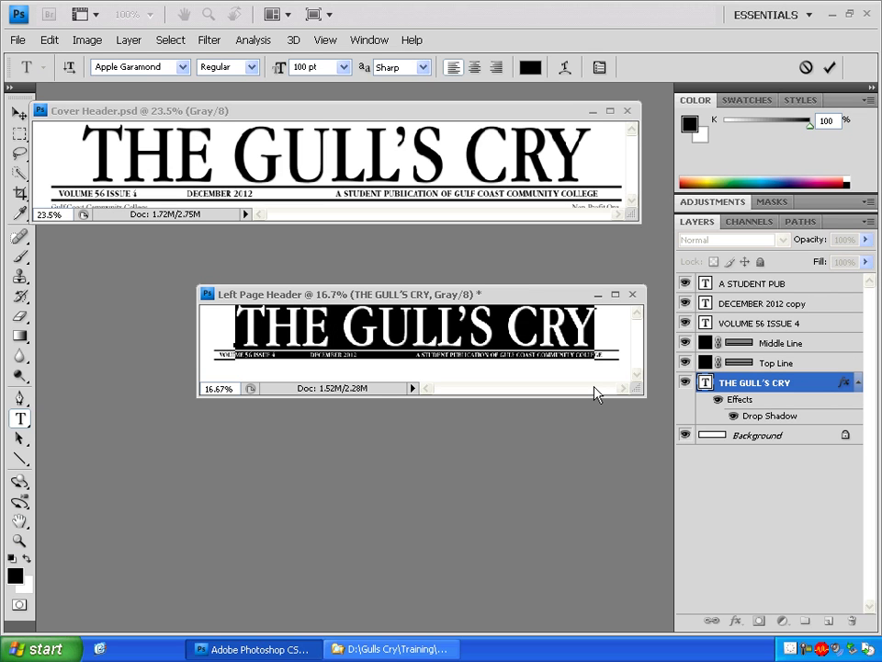
{"action": "type", "text": "NEWS"}
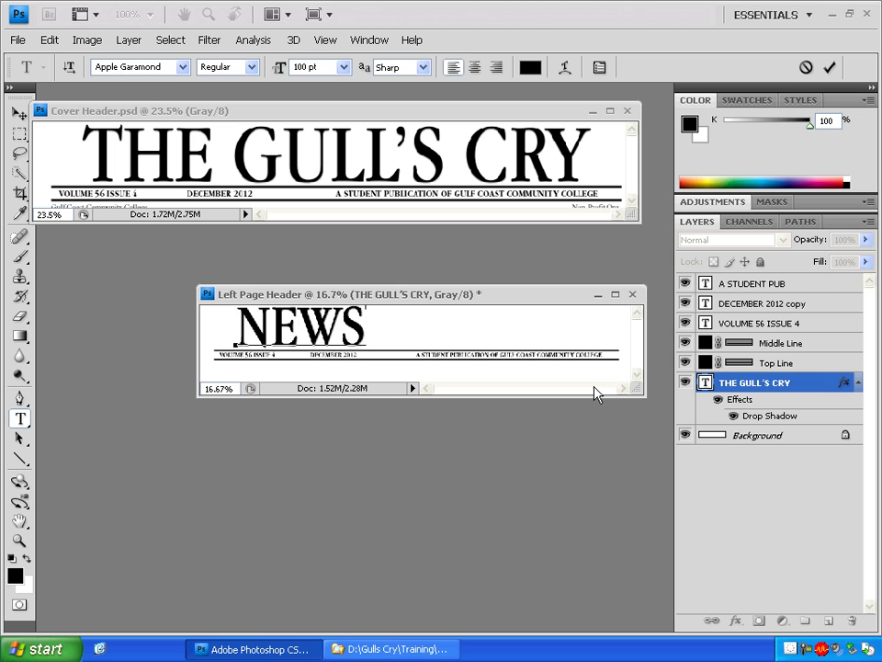
{"action": "key", "text": "ctrl+shift+c"}
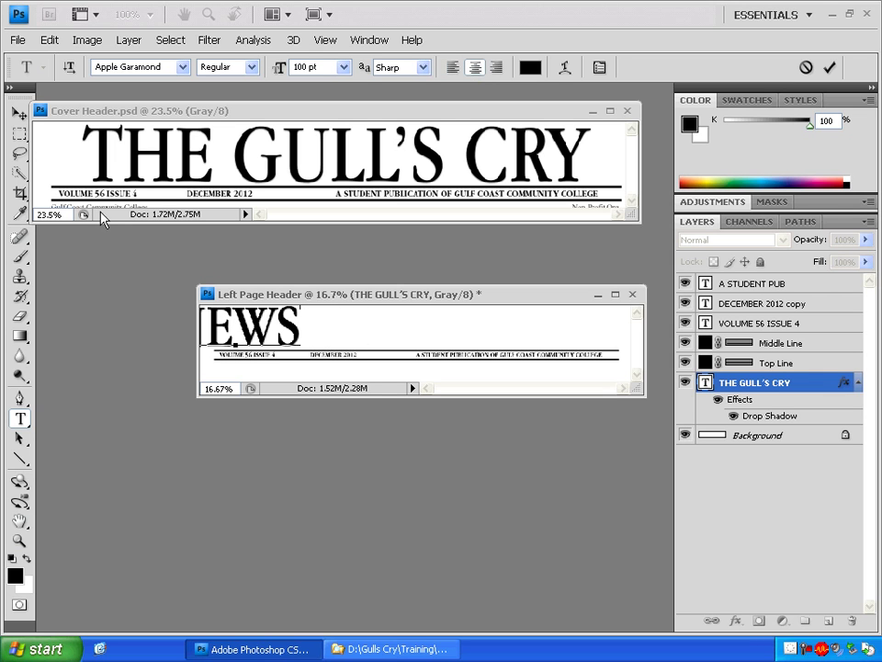
{"action": "left_click", "coordinate": [17, 114]}
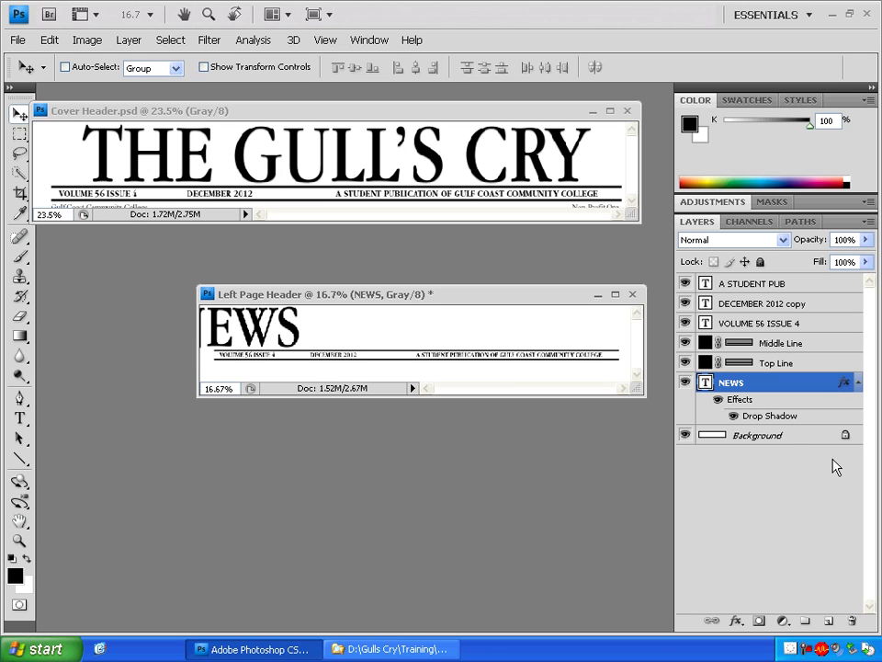
{"action": "left_click", "coordinate": [754, 436], "text": "ctrl"}
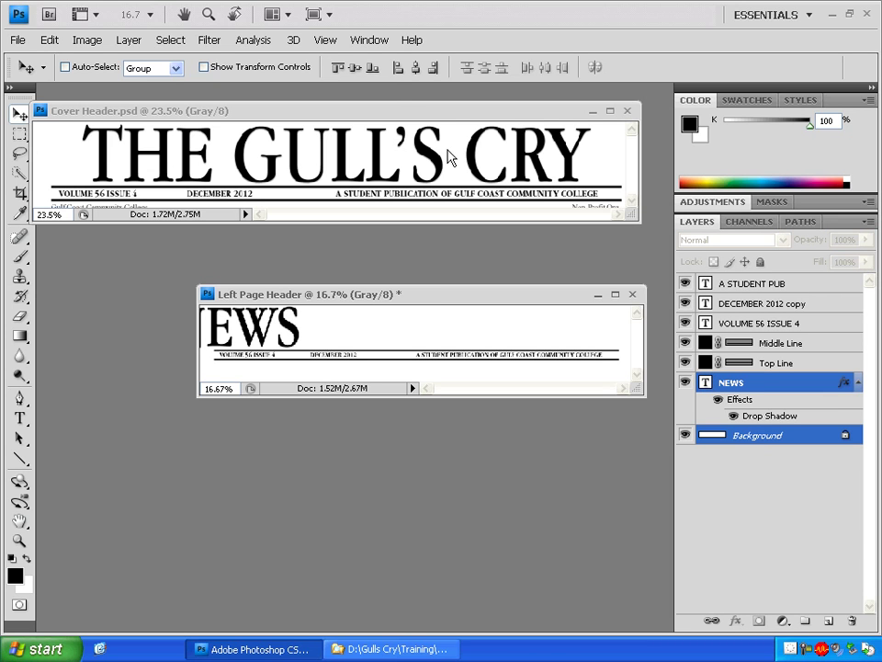
{"action": "left_click", "coordinate": [414, 71]}
Replace the VOLUME 56 ISSUE 4 text between the lines with PAGE 2
{"action": "key", "text": "z"}
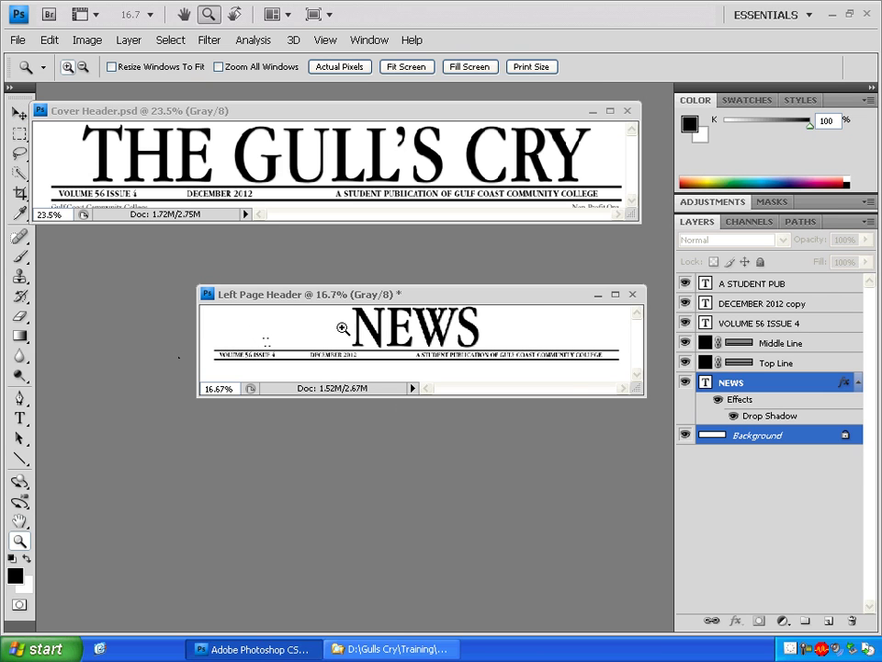
{"action": "left_click", "coordinate": [343, 329]}
{"action": "left_click", "coordinate": [427, 357]}
{"action": "left_click_drag", "start_coordinate": [508, 392], "coordinate": [394, 396]}
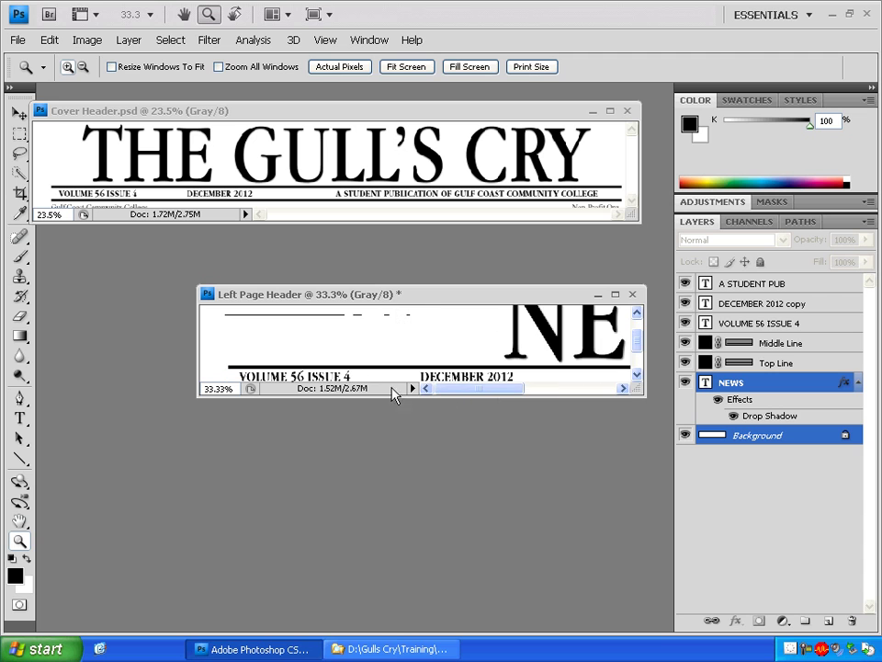
{"action": "left_click_drag", "start_coordinate": [636, 349], "coordinate": [636, 360]}
{"action": "left_click", "coordinate": [19, 418]}
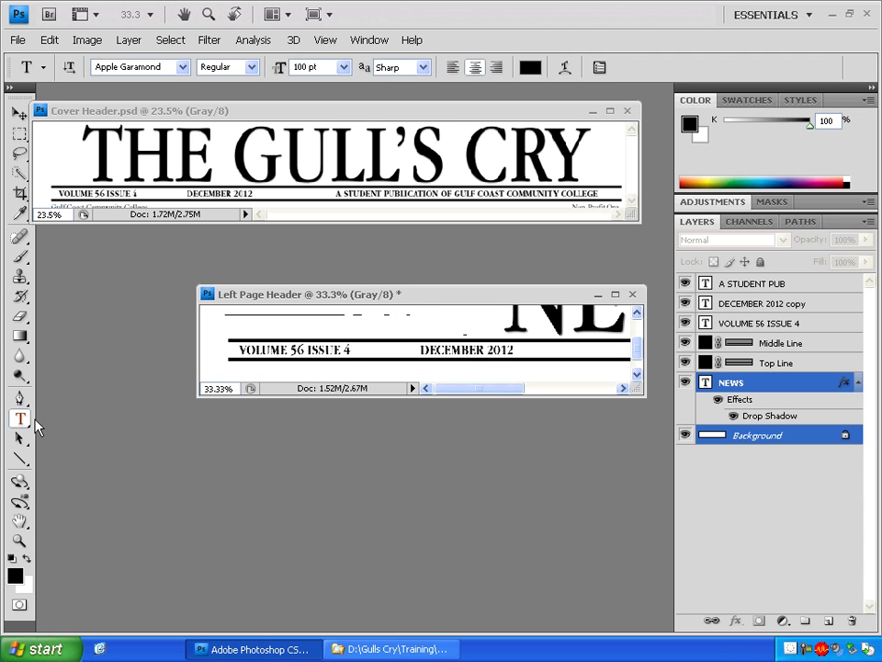
{"action": "left_click", "coordinate": [348, 348]}
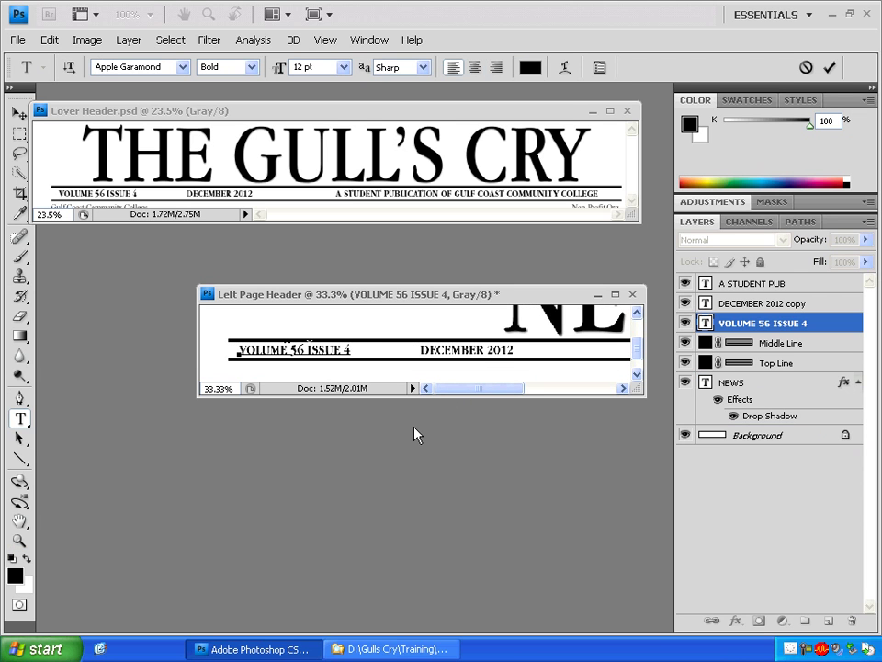
{"action": "key", "text": "BackSpace"}
{"action": "key", "text": "BackSpace"}
{"action": "key", "text": "BackSpace"}
{"action": "key", "text": "BackSpace"}
{"action": "key", "text": "BackSpace"}
{"action": "key", "text": "BackSpace"}
{"action": "key", "text": "BackSpace"}
{"action": "key", "text": "BackSpace"}
{"action": "key", "text": "BackSpace"}
{"action": "key", "text": "BackSpace"}
{"action": "key", "text": "BackSpace"}
{"action": "key", "text": "BackSpace"}
{"action": "key", "text": "BackSpace"}
{"action": "key", "text": "BackSpace"}
{"action": "key", "text": "BackSpace"}
{"action": "key", "text": "BackSpace"}
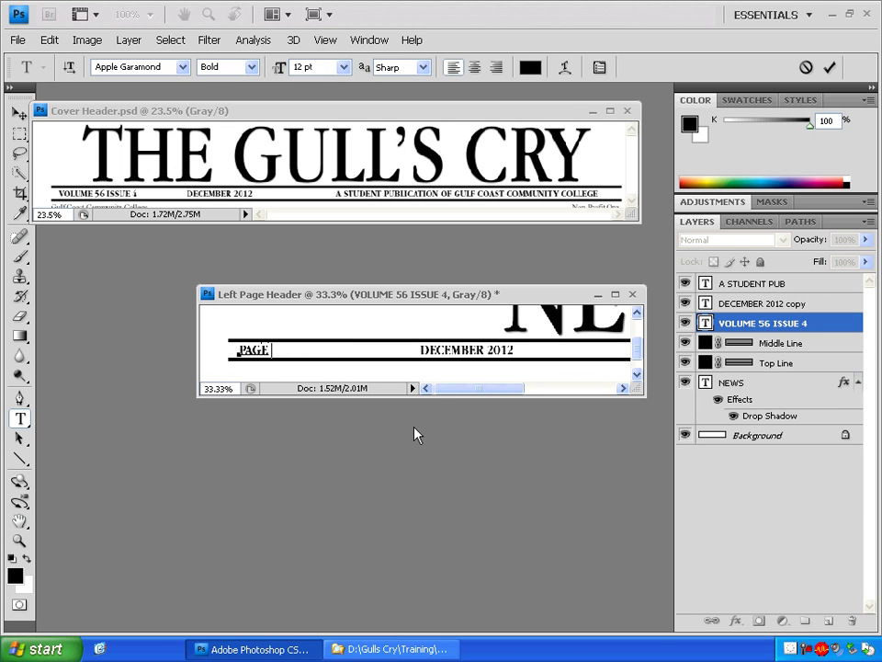
{"action": "left_click", "coordinate": [19, 112]}
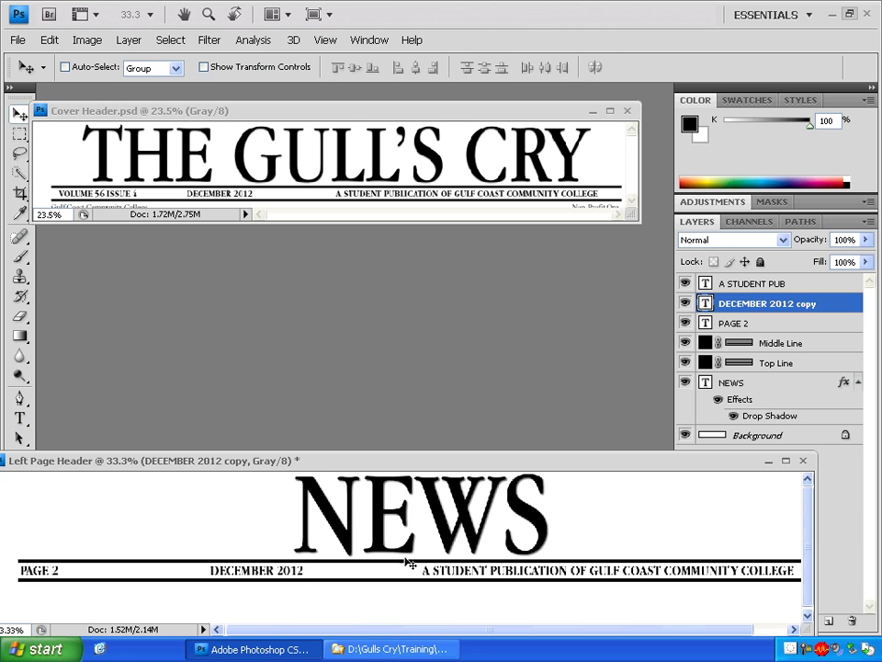
Move the DECEMBER 2012 text horizontally to the right end of the lines
{"action": "key", "text": "shift+Right"}
{"action": "key", "text": "shift+Right"}
{"action": "key", "text": "shift+Right"}
{"action": "key", "text": "shift+Right"}
{"action": "key", "text": "shift+Right"}
{"action": "key", "text": "shift+Right"}
{"action": "key", "text": "shift+Right"}
{"action": "key", "text": "shift+Right"}
{"action": "key", "text": "shift+Right"}
{"action": "key", "text": "shift+Right"}
{"action": "key", "text": "shift+Right"}
{"action": "key", "text": "shift+Right"}
{"action": "key", "text": "shift+Right"}
{"action": "key", "text": "shift+Right"}
{"action": "key", "text": "shift+Right"}
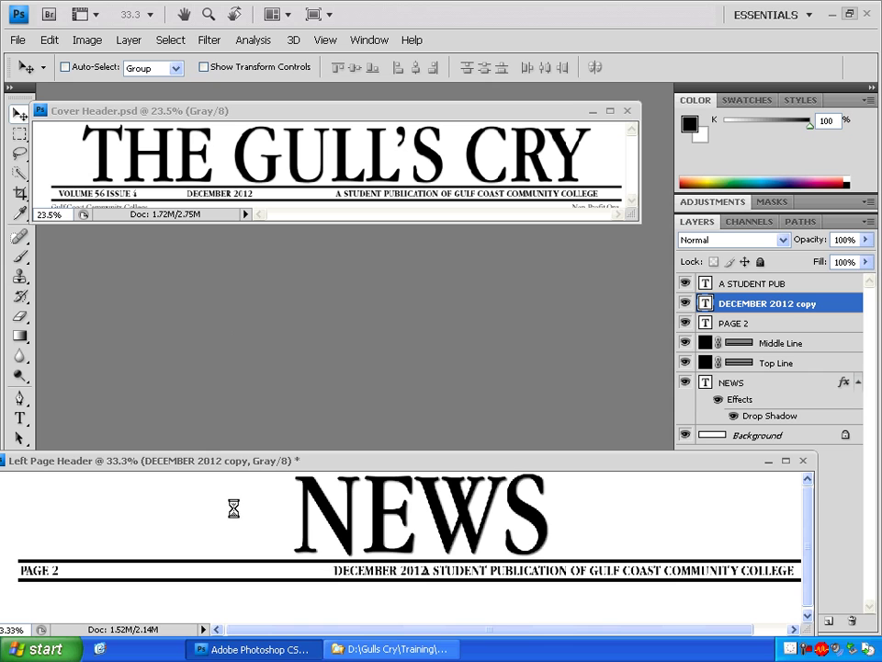
{"action": "key", "text": "shift+Right"}
{"action": "key", "text": "shift+Right"}
{"action": "key", "text": "shift+Right"}
{"action": "key", "text": "shift+Right"}
{"action": "key", "text": "shift+Right"}
{"action": "key", "text": "shift+Right"}
{"action": "key", "text": "shift+Right"}
{"action": "key", "text": "shift+Right"}
{"action": "key", "text": "shift+Right"}
{"action": "key", "text": "shift+Right"}
{"action": "key", "text": "shift+Right"}
{"action": "key", "text": "shift+Right"}
{"action": "key", "text": "shift+Right"}
{"action": "key", "text": "shift+Right"}
{"action": "key", "text": "shift+Right"}
{"action": "key", "text": "shift+Right"}
{"action": "key", "text": "shift+Right"}
{"action": "key", "text": "shift+Right"}
{"action": "key", "text": "shift+Right"}
{"action": "key", "text": "shift+Right"}
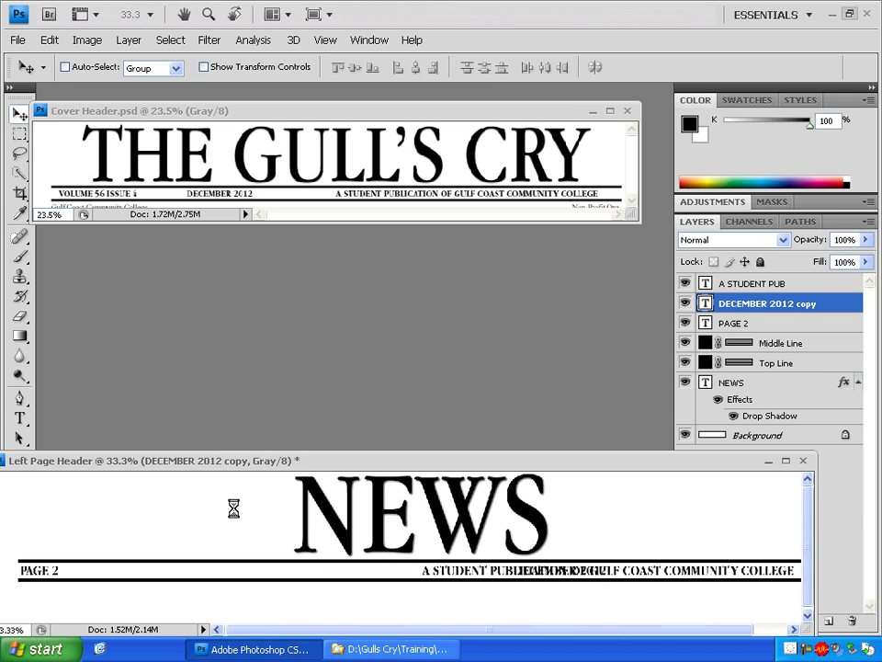
{"action": "key", "text": "shift+Right"}
{"action": "key", "text": "shift+Right"}
{"action": "key", "text": "shift+Right"}
{"action": "key", "text": "shift+Right"}
{"action": "key", "text": "shift+Right"}
{"action": "key", "text": "shift+Right"}
{"action": "key", "text": "shift+Right"}
{"action": "key", "text": "shift+Right"}
{"action": "key", "text": "shift+Right"}
{"action": "key", "text": "shift+Right"}
{"action": "key", "text": "shift+Right"}
{"action": "key", "text": "shift+Right"}
{"action": "key", "text": "shift+Right"}
{"action": "key", "text": "shift+Right"}
{"action": "key", "text": "shift+Right"}
{"action": "key", "text": "shift+Right"}
{"action": "key", "text": "shift+Right"}
{"action": "key", "text": "shift+Right"}
{"action": "key", "text": "shift+Right"}
{"action": "key", "text": "shift+Right"}
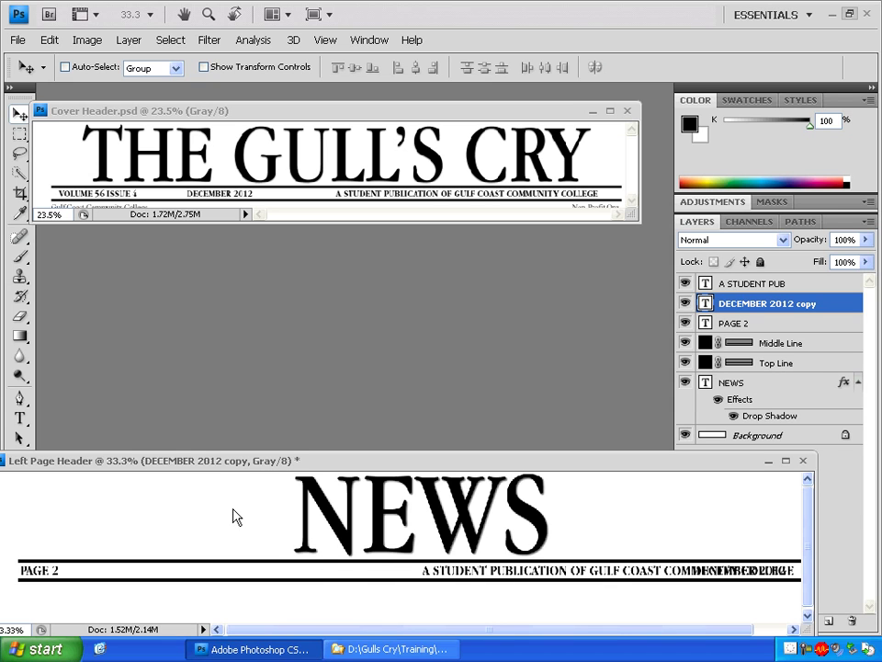
Center the A STUDENT PUB text layer horizontally on the Background layer
{"action": "left_click", "coordinate": [747, 285]}
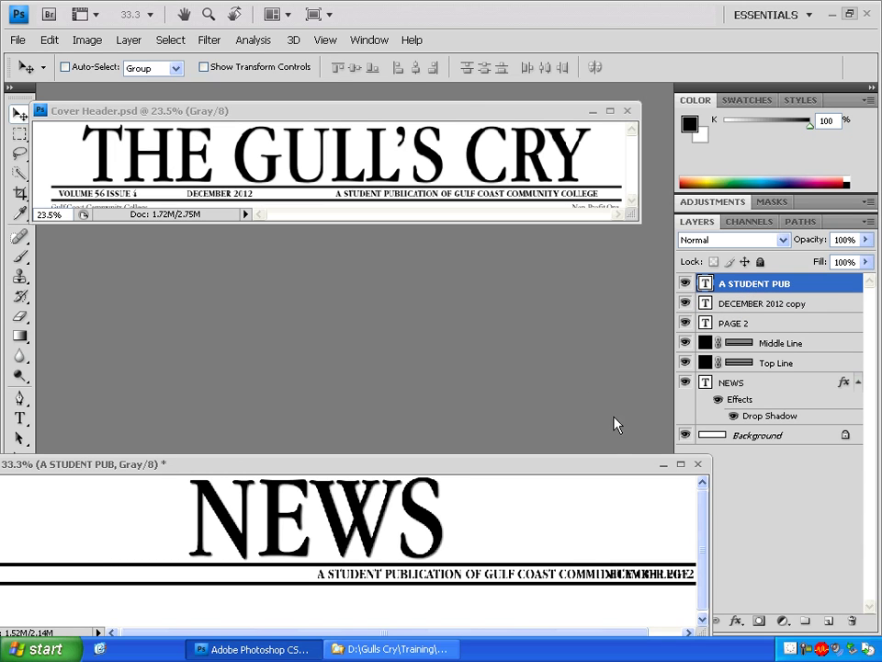
{"action": "left_click", "coordinate": [766, 441], "text": "ctrl"}
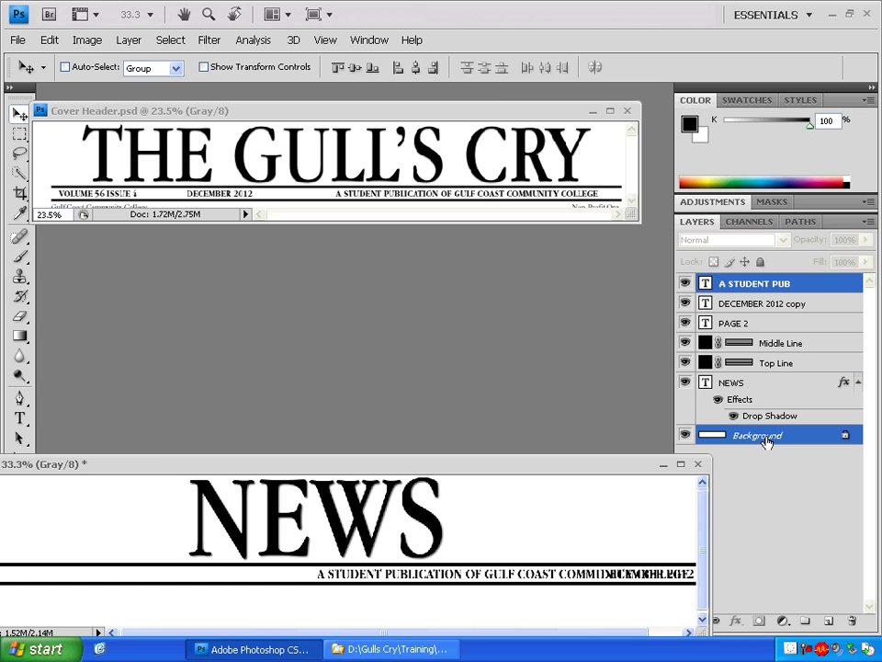
{"action": "left_click", "coordinate": [415, 67]}
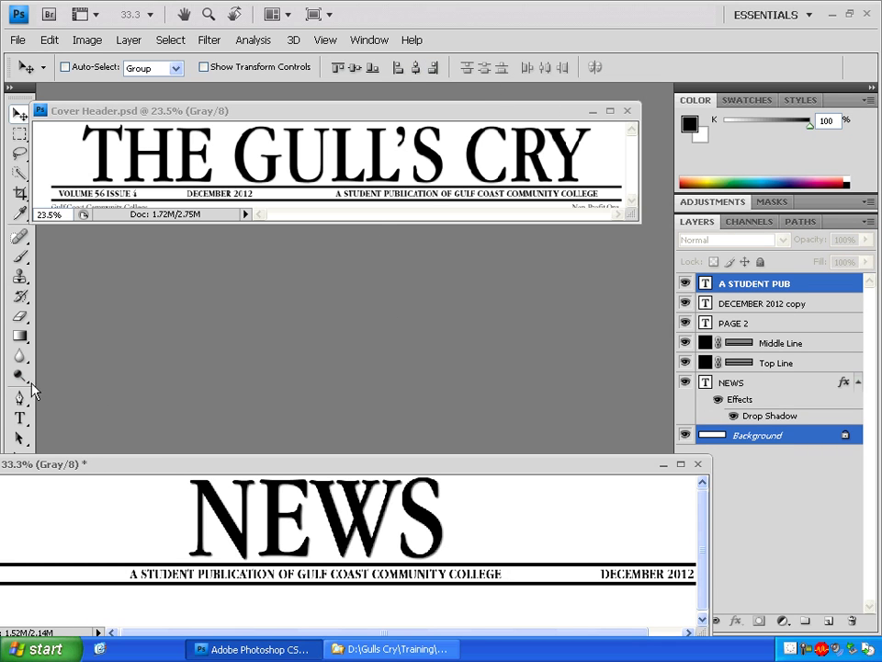
Replace the student publication text with THE GULL'S CRY and center it horizontally on the Background layer
{"action": "left_click", "coordinate": [20, 418]}
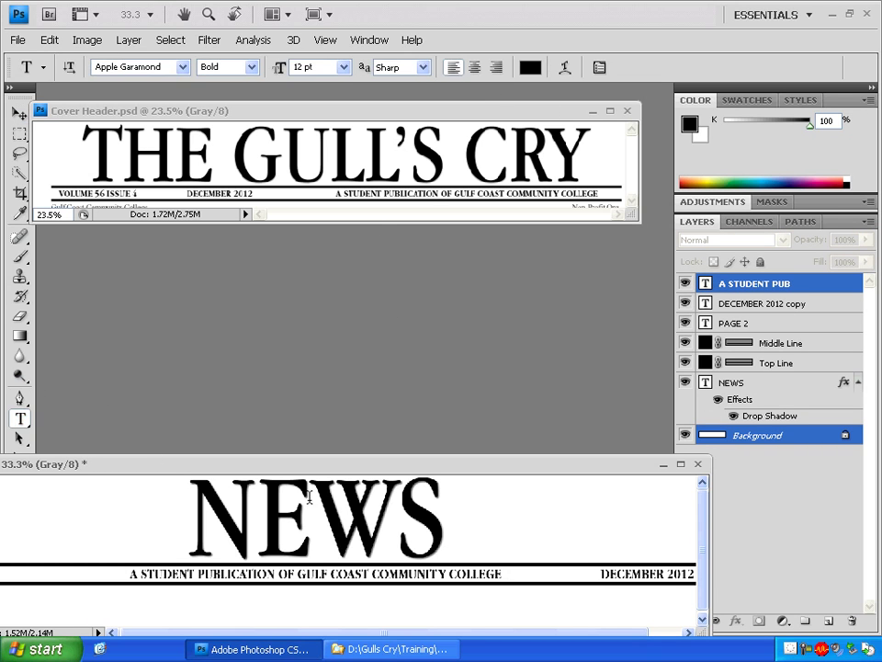
{"action": "left_click", "coordinate": [489, 572]}
{"action": "key", "text": "ctrl+a"}
{"action": "type", "text": "THE GULL'S CRY"}
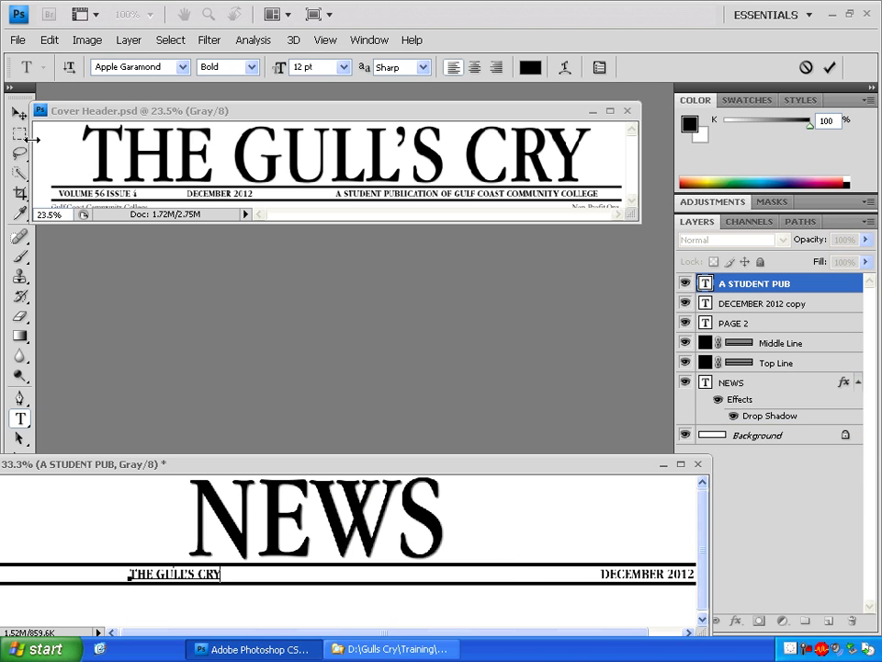
{"action": "left_click", "coordinate": [19, 112]}
{"action": "left_click", "coordinate": [763, 436]}
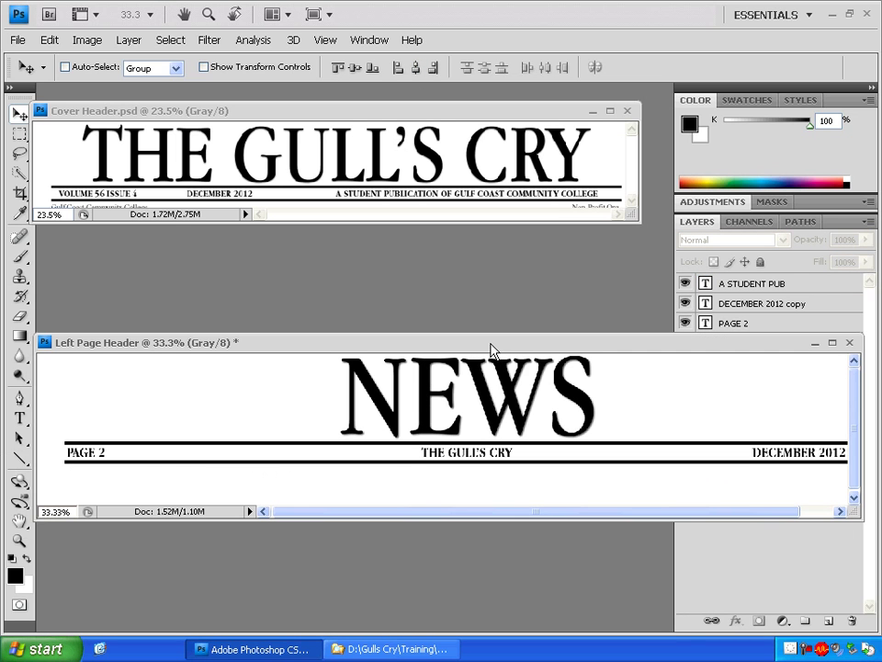
Save the document as Left Page Header.psd in the Training folder in Photoshop format with layers, accepting the format options
{"action": "left_click", "coordinate": [19, 41]}
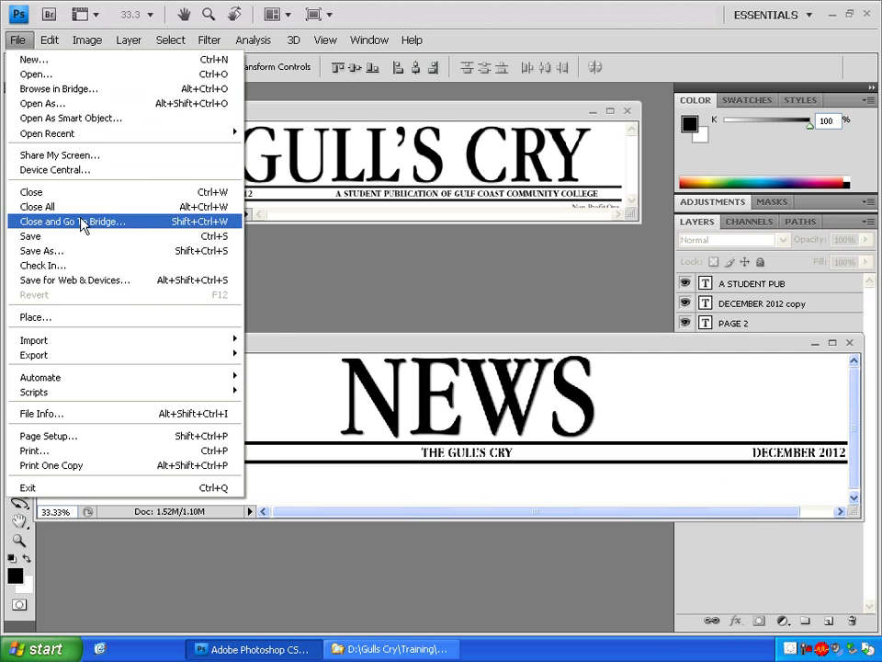
{"action": "left_click", "coordinate": [42, 250]}
{"action": "left_click", "coordinate": [550, 68]}
{"action": "left_click", "coordinate": [641, 347]}
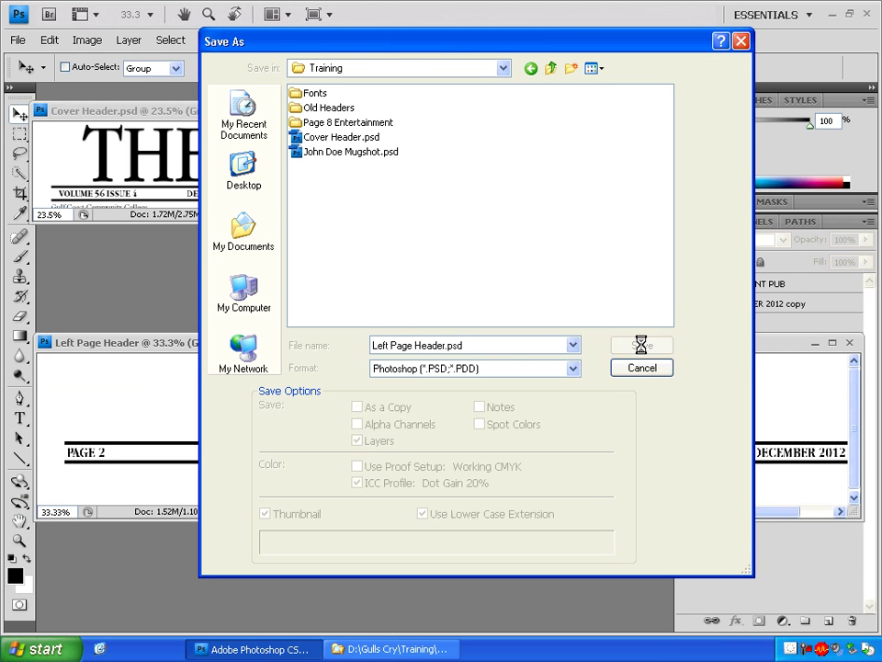
{"action": "left_click", "coordinate": [627, 209]}
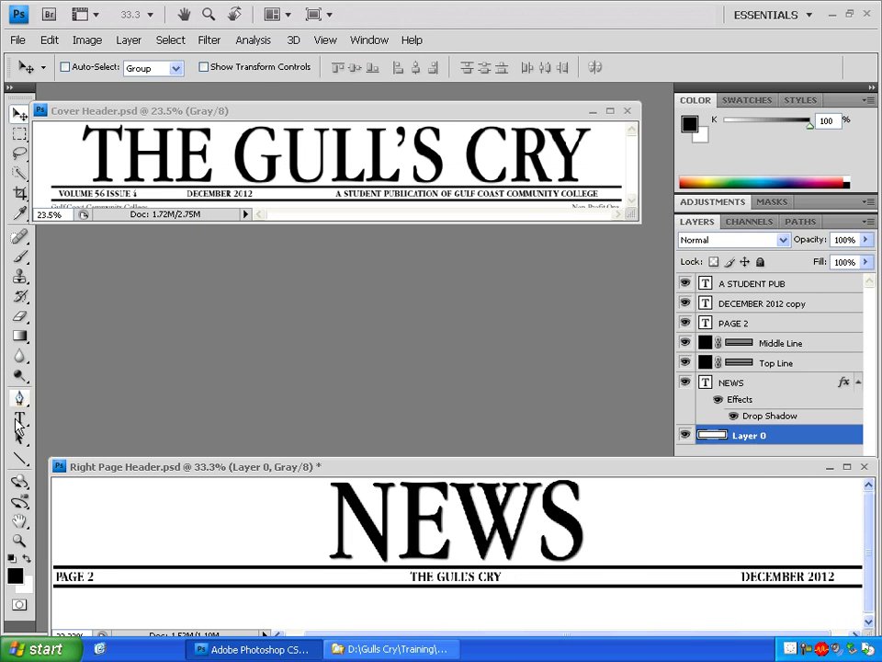
Replace the DECEMBER 2012 text in Right Page Header.psd with PAGE 3 and shift it toward the right end of the lines
{"action": "key", "text": "t"}
{"action": "left_click", "coordinate": [830, 577]}
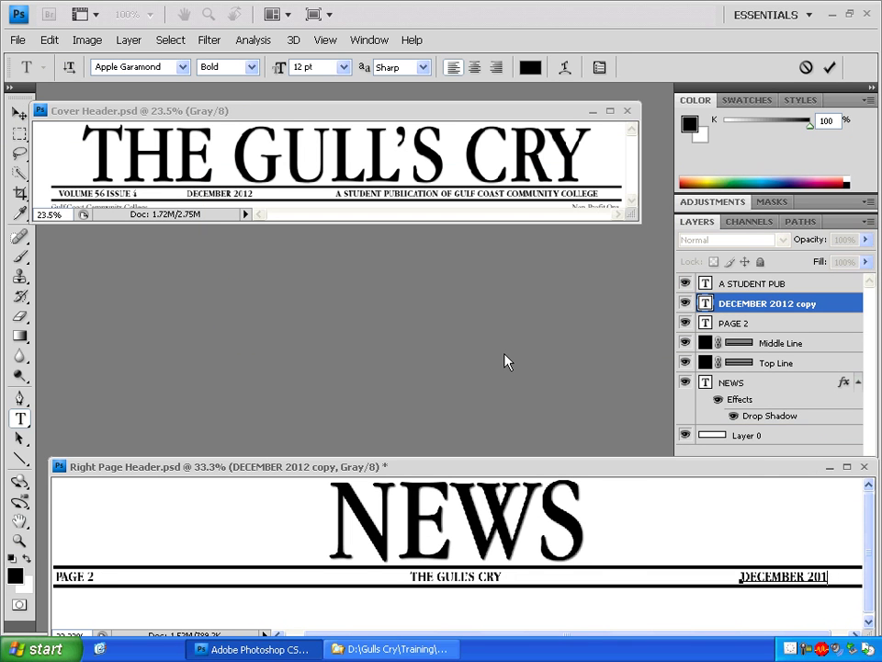
{"action": "key", "text": "ctrl+a"}
{"action": "type", "text": "1"}
{"action": "type", "text": "PAGE"}
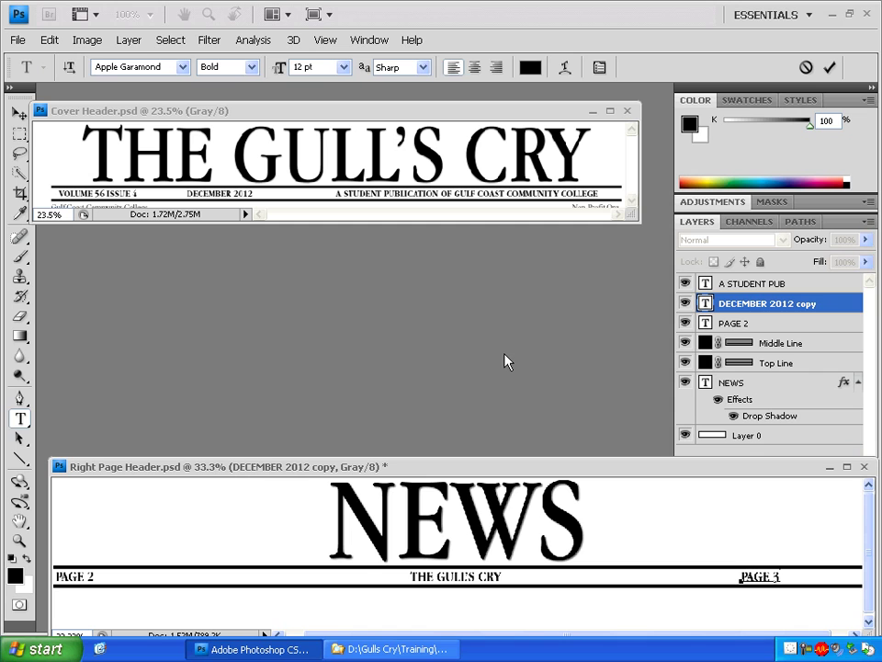
{"action": "key", "text": "ctrl+Return"}
{"action": "key", "text": "v"}
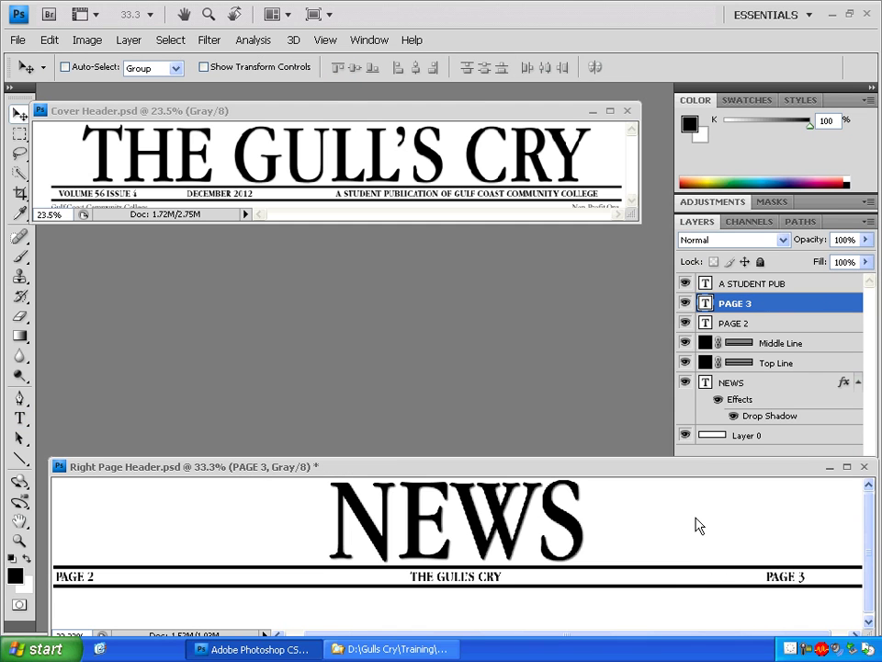
Replace the PAGE 2 text at the left end of the lines with DECEMBER 2012
{"action": "left_click", "coordinate": [18, 420]}
{"action": "left_click", "coordinate": [88, 575]}
{"action": "key", "text": "BackSpace"}
{"action": "key", "text": "BackSpace"}
{"action": "key", "text": "BackSpace"}
{"action": "key", "text": "BackSpace"}
{"action": "type", "text": "DECEMBER 2012"}
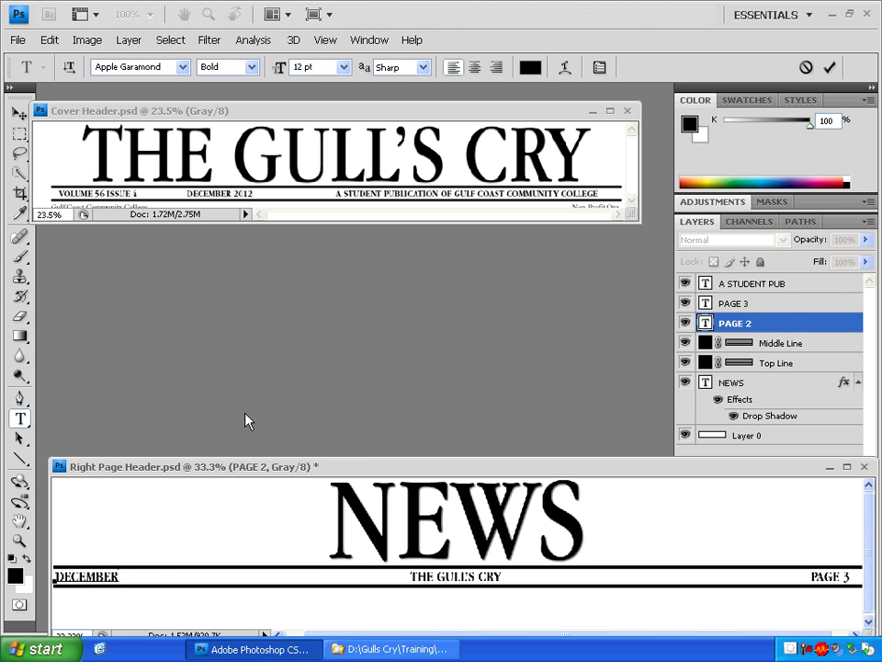
{"action": "left_click", "coordinate": [21, 112]}
Save the document as Right Page Header.psd with maximized compatibility
{"action": "left_click", "coordinate": [18, 40]}
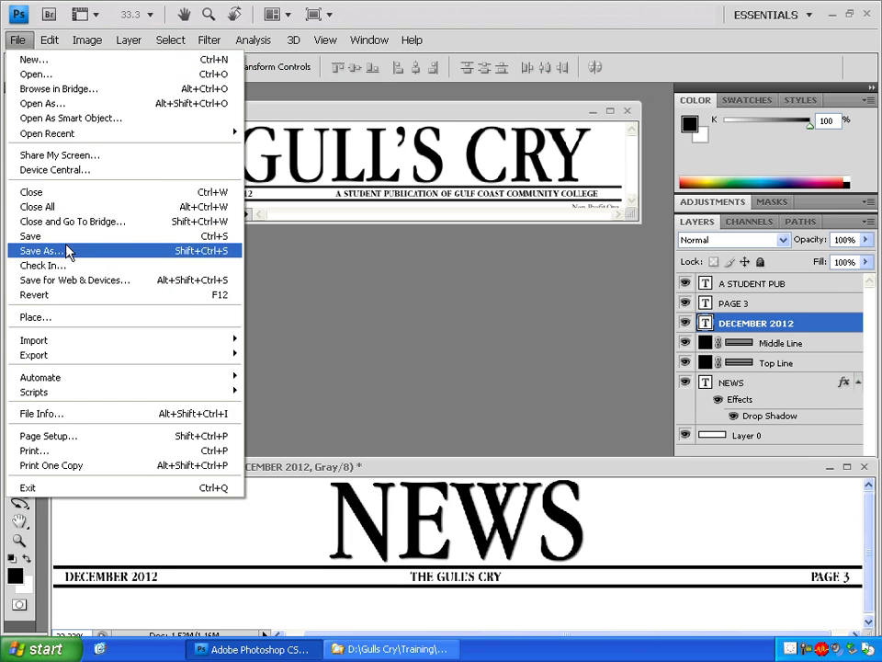
{"action": "left_click", "coordinate": [42, 250]}
{"action": "left_click", "coordinate": [662, 348]}
{"action": "left_click", "coordinate": [362, 260]}
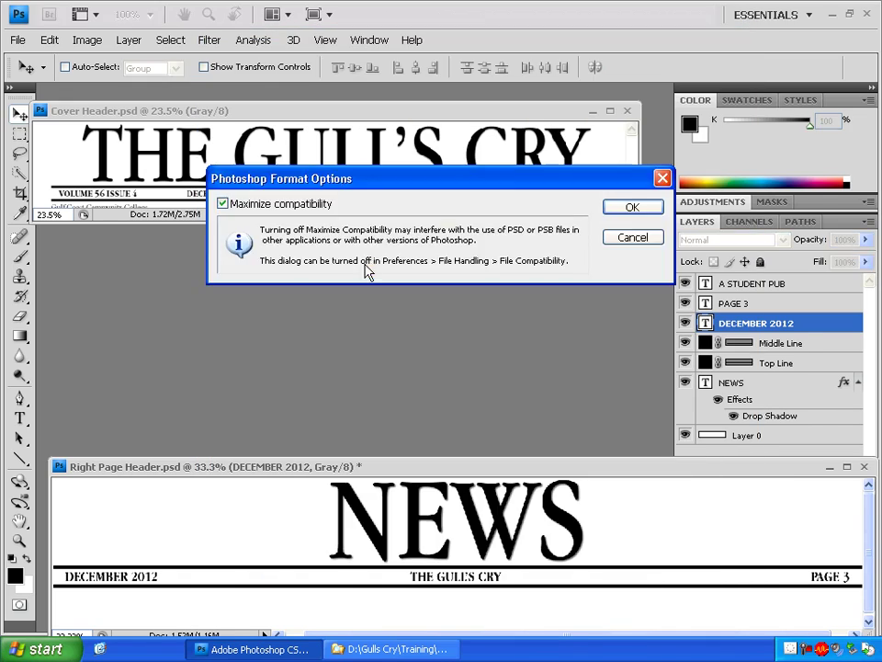
{"action": "key", "text": "Return"}
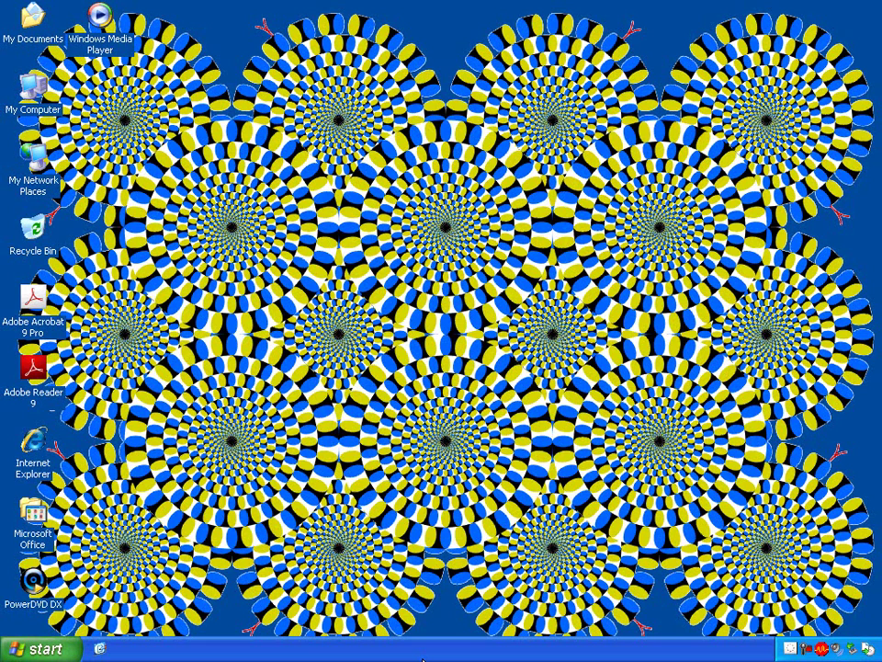